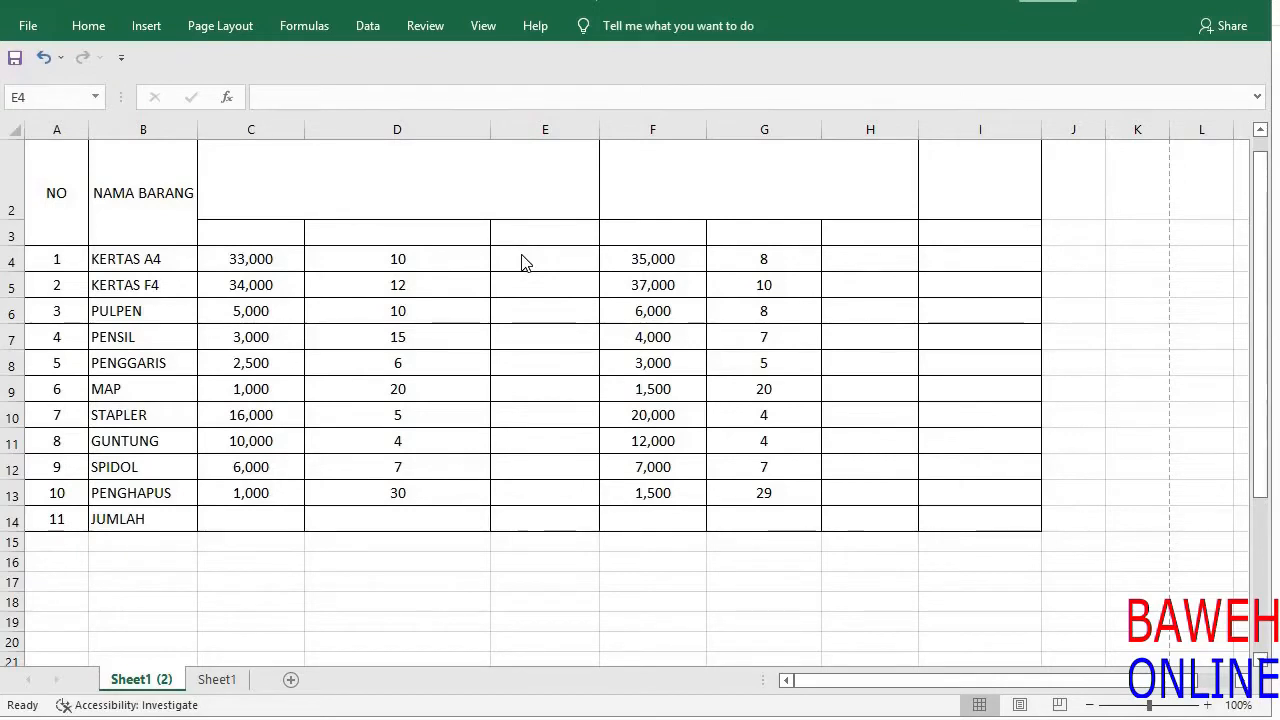
# Calculate the KERTAS A4 amount in cell E4 with the formula =33000*10
pyautogui.click(527, 259)
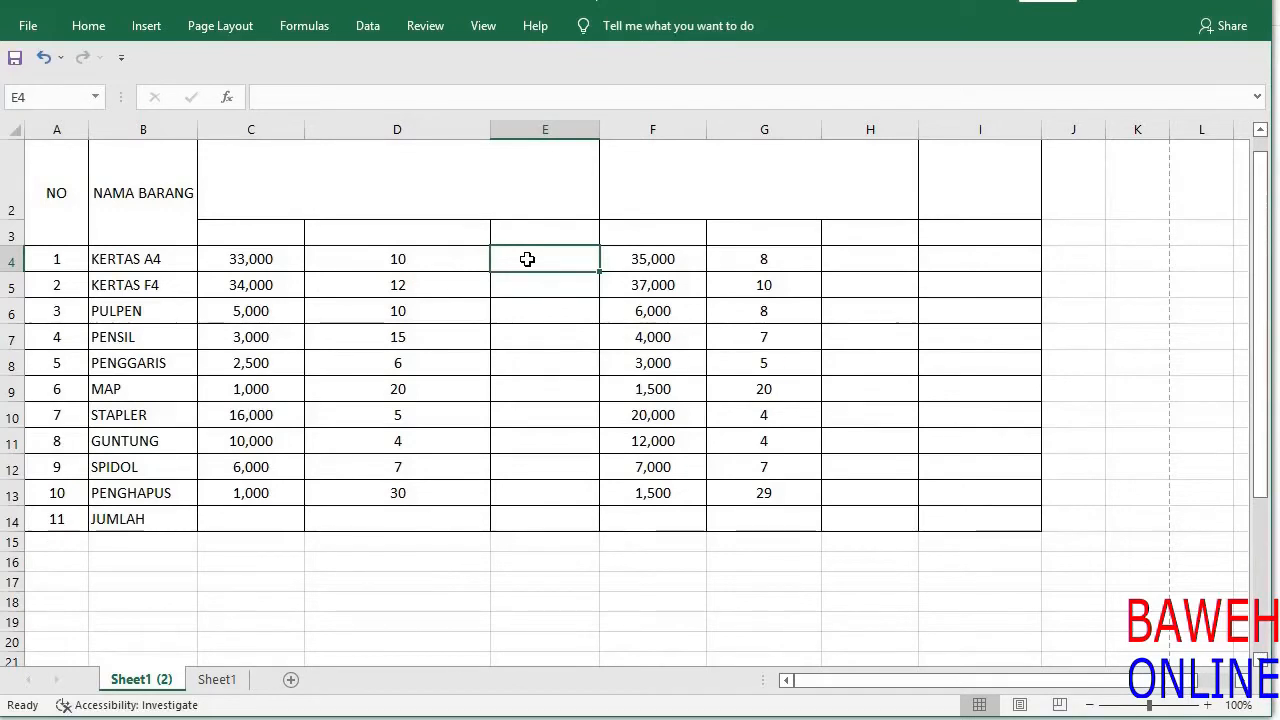
pyautogui.write('=')
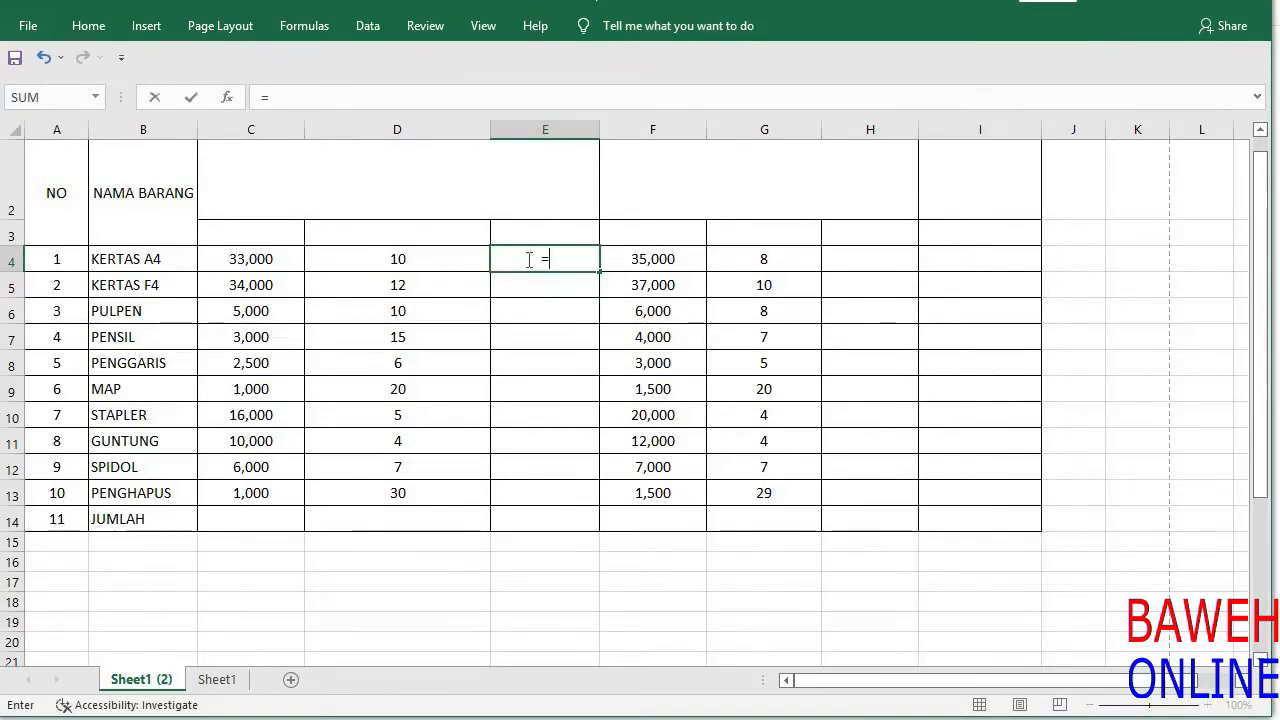
pyautogui.write('33000')
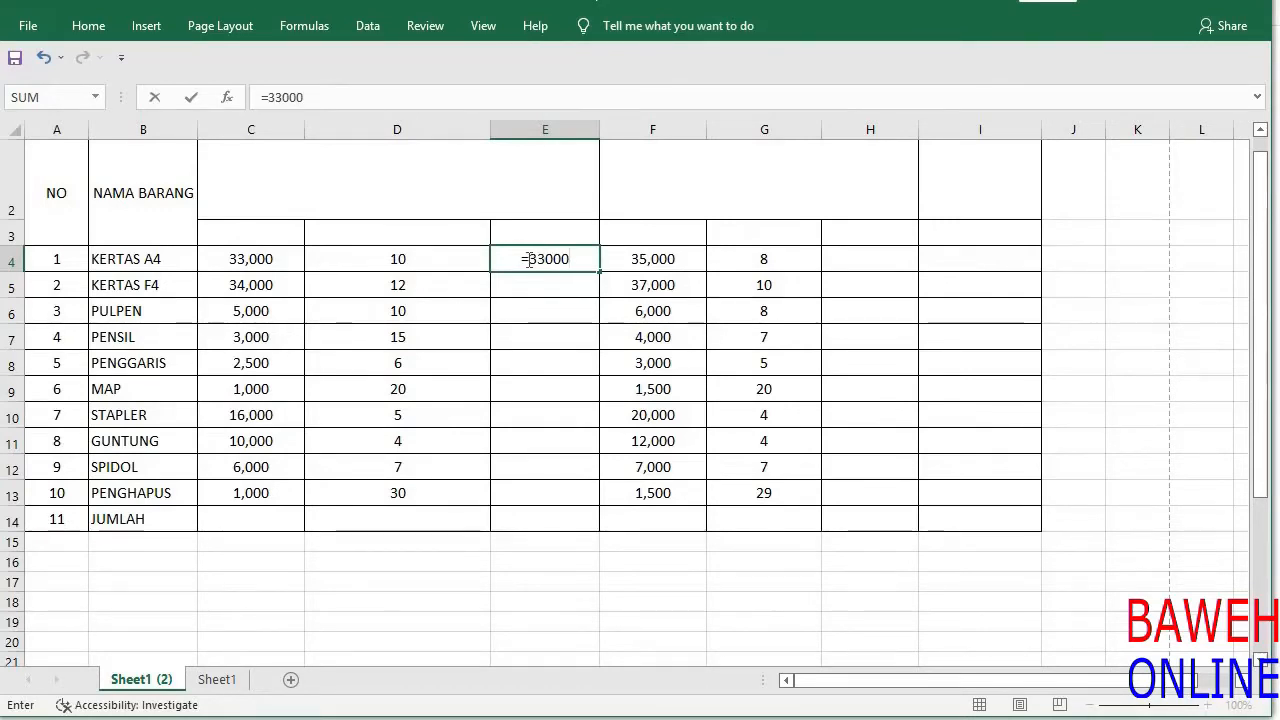
pyautogui.write('*10')
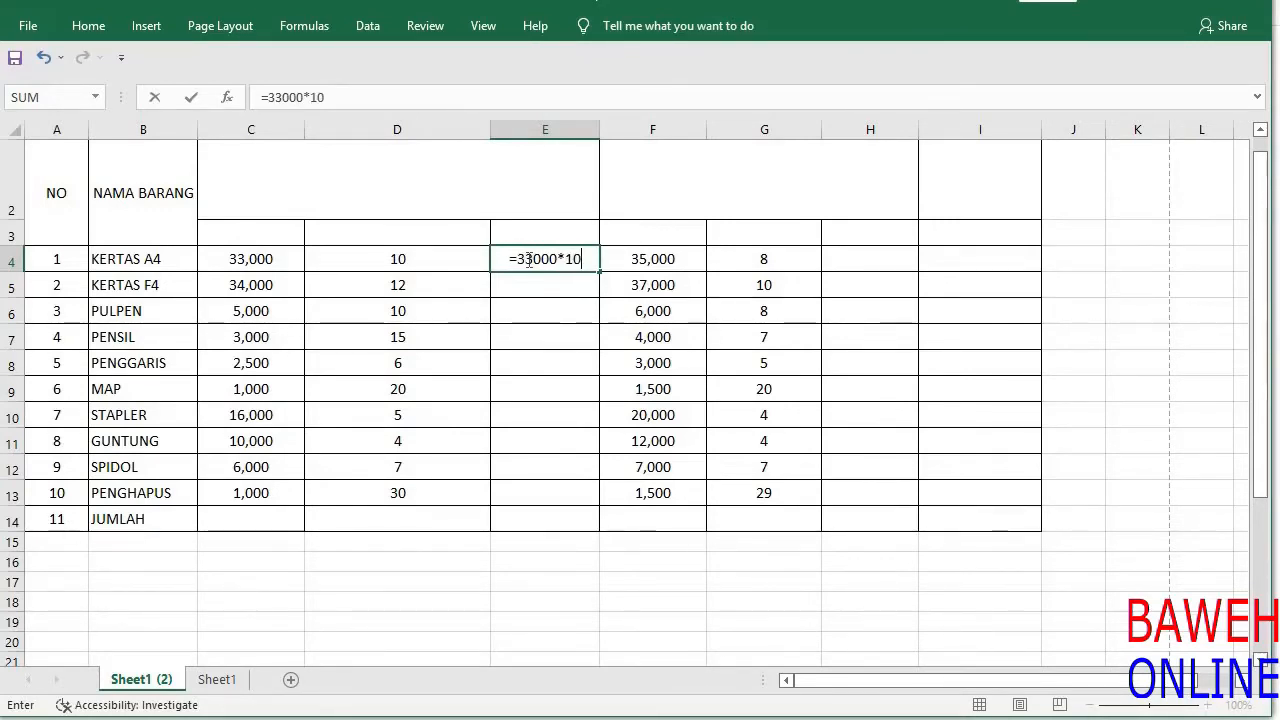
pyautogui.press('Return')
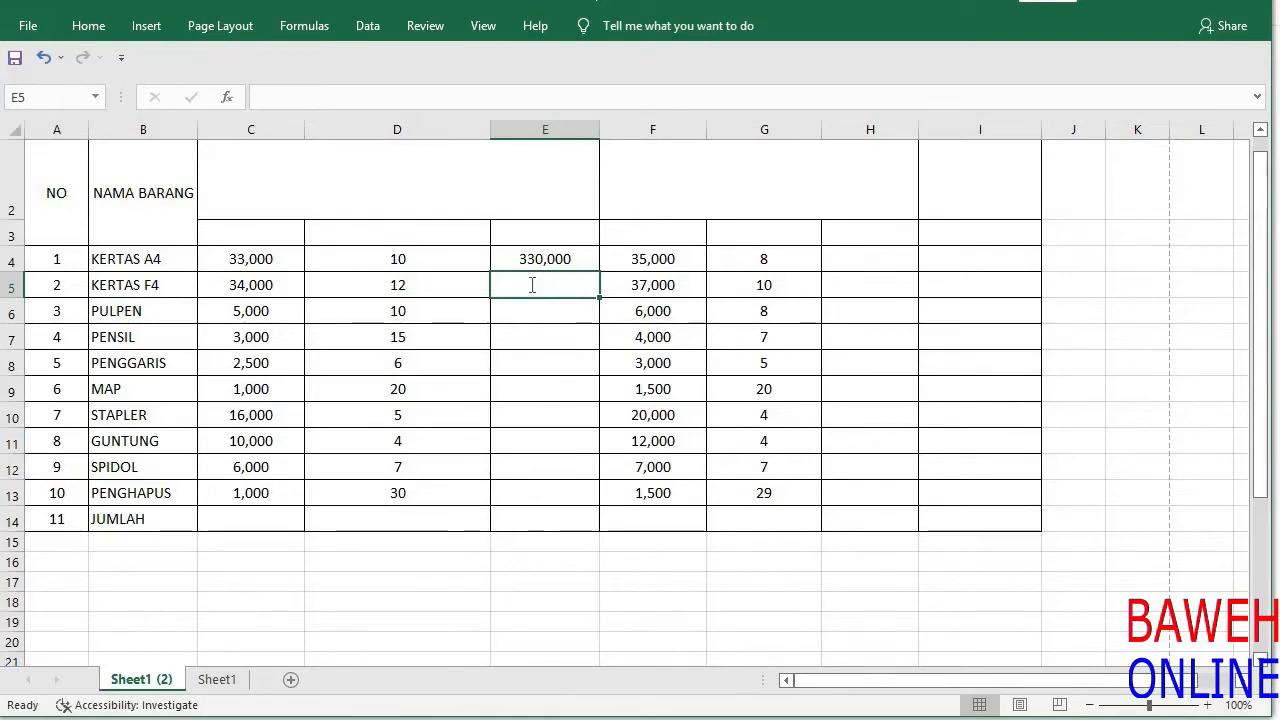
# Calculate the KERTAS F4 amount in cell E5 with the formula =34000*12
pyautogui.write('34')
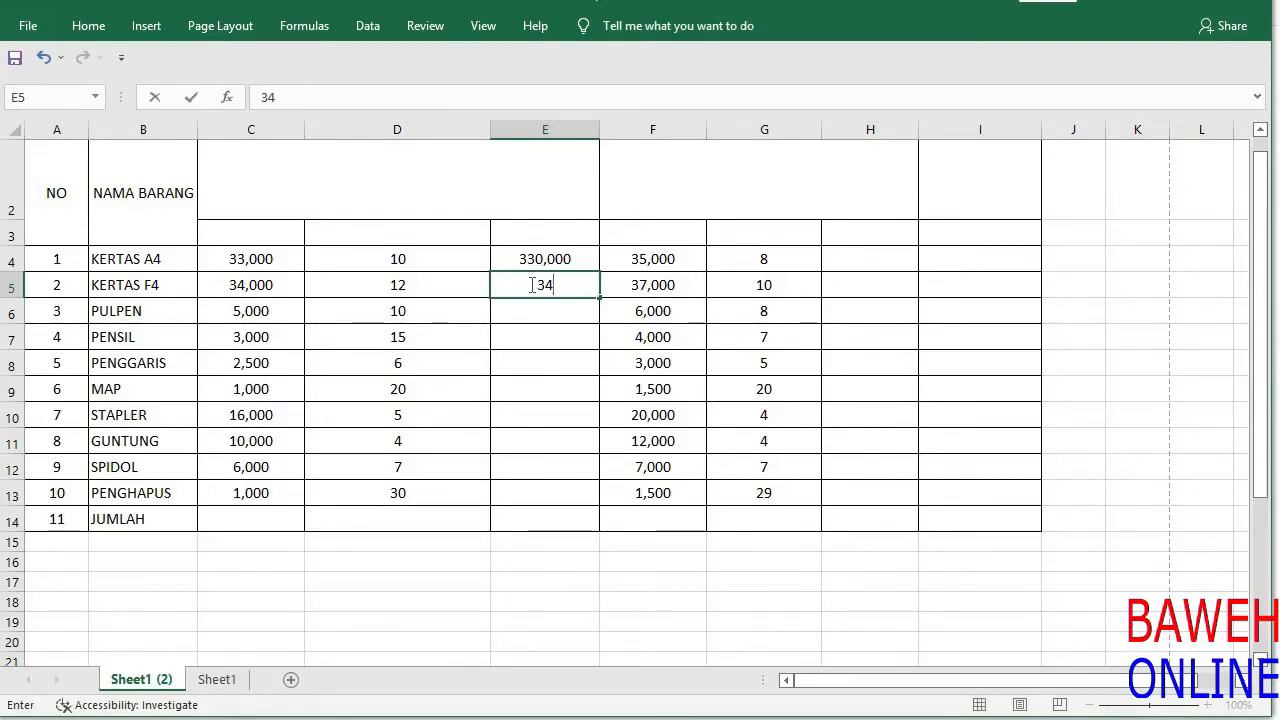
pyautogui.press('BackSpace')
pyautogui.press('BackSpace')
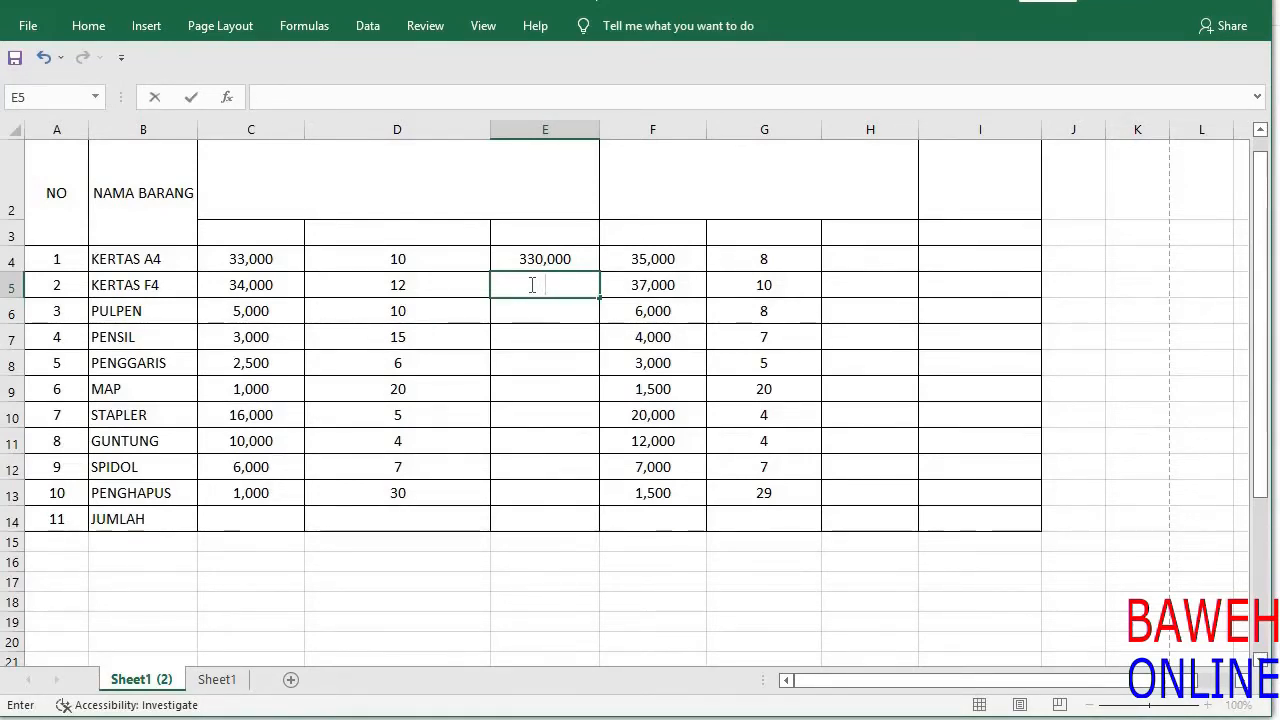
pyautogui.write('=34')
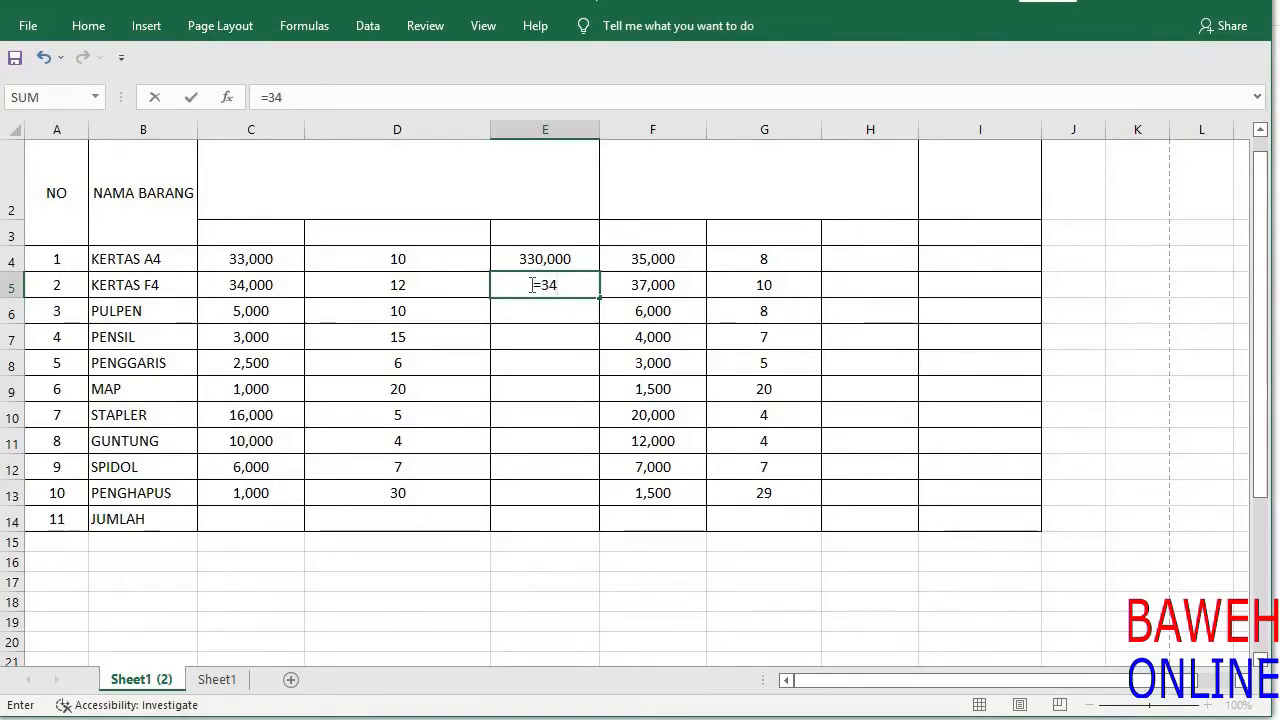
pyautogui.write('000')
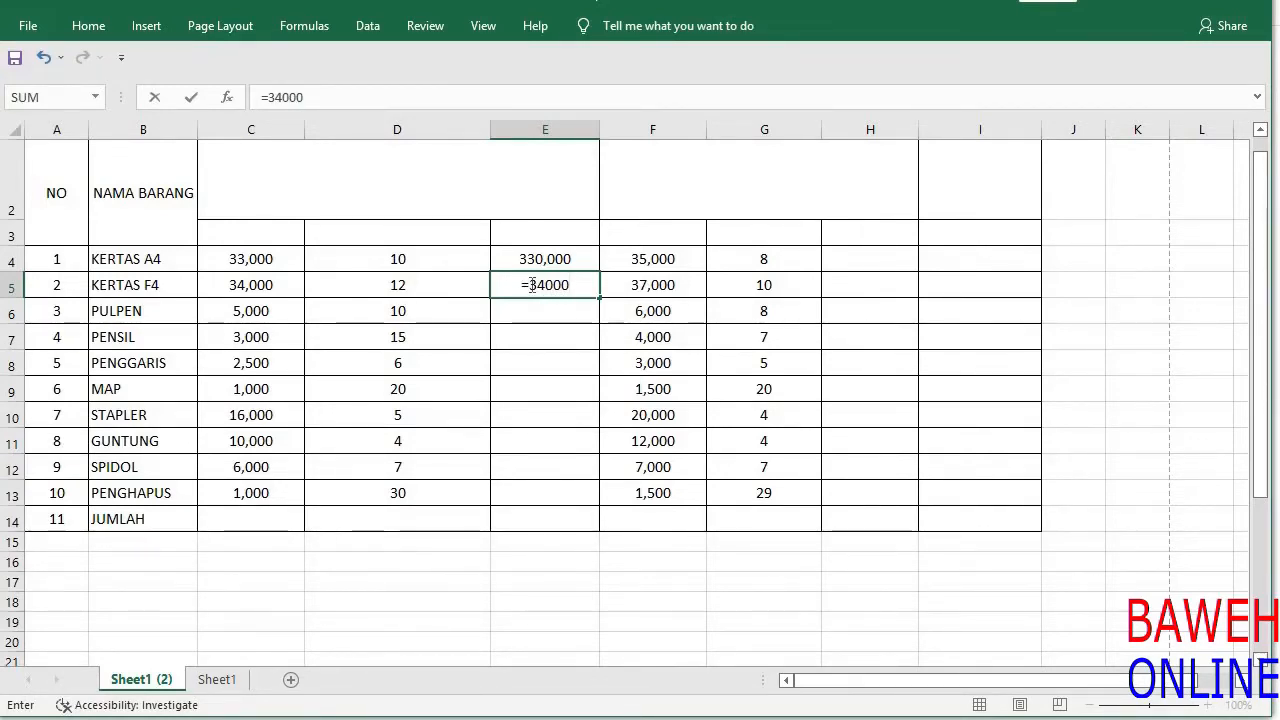
pyautogui.write('*12')
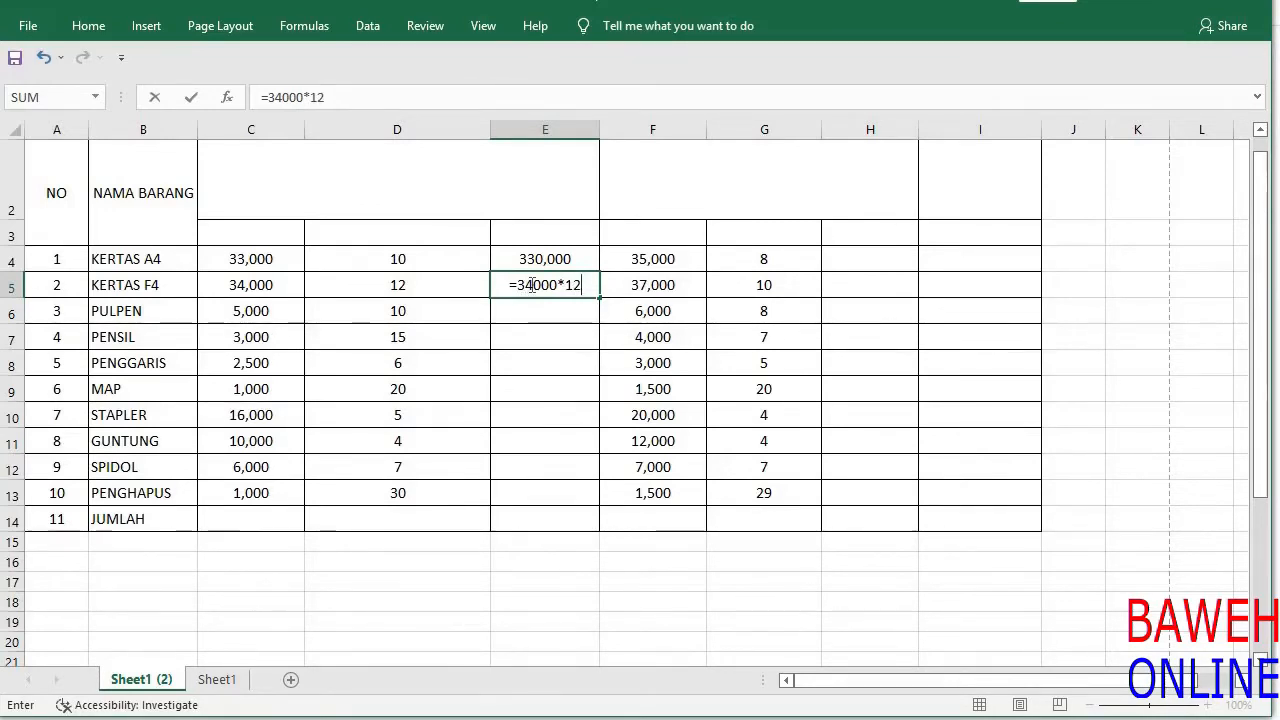
pyautogui.press('Return')
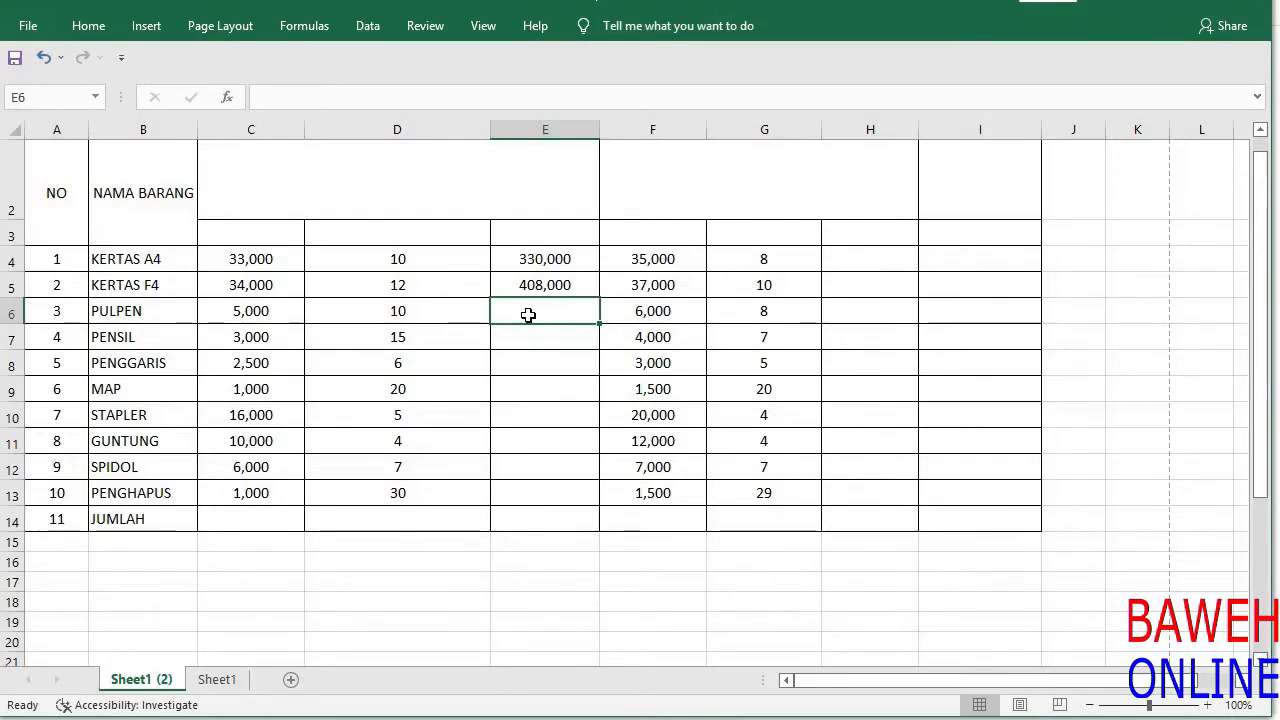
pyautogui.press('Up')
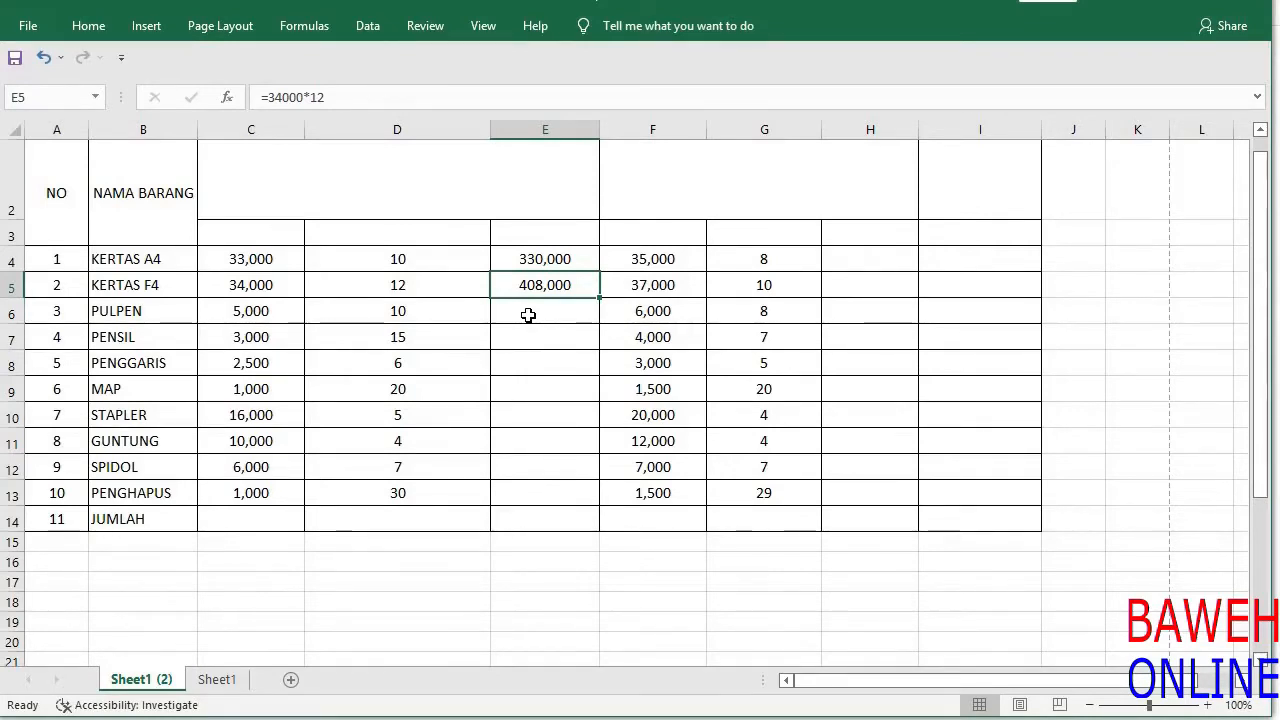
pyautogui.click(528, 315)
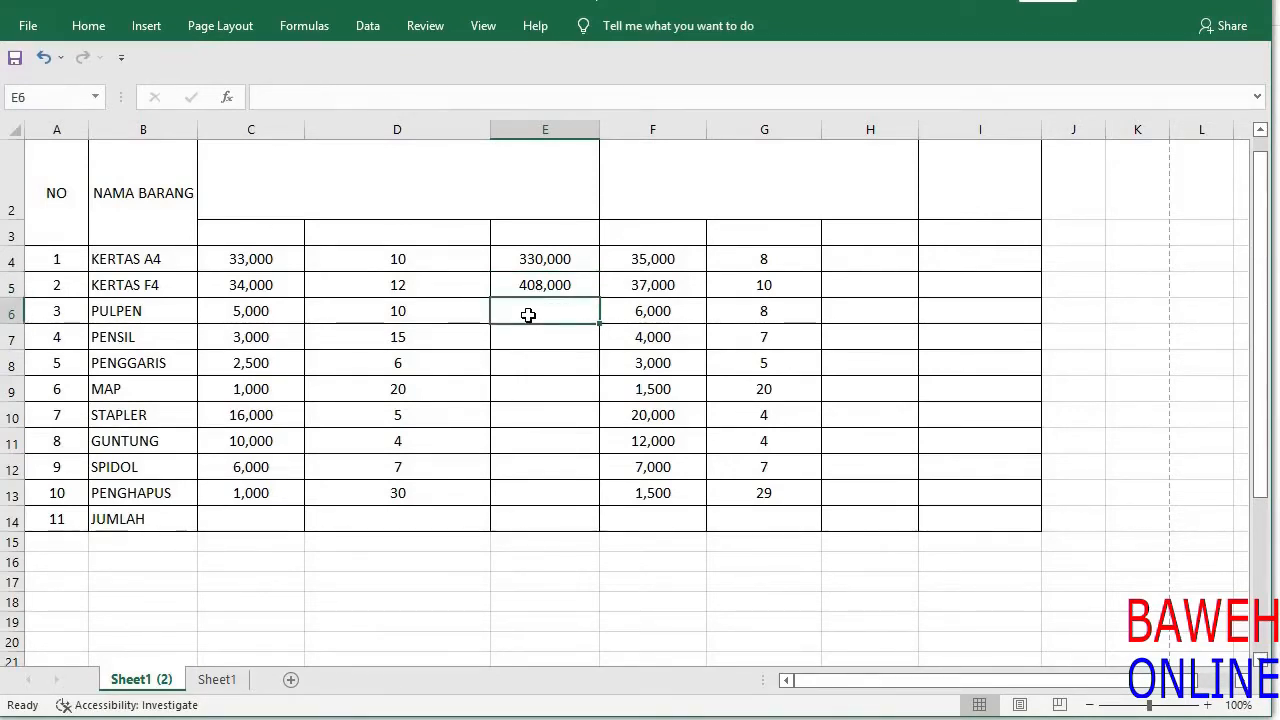
pyautogui.press('Up')
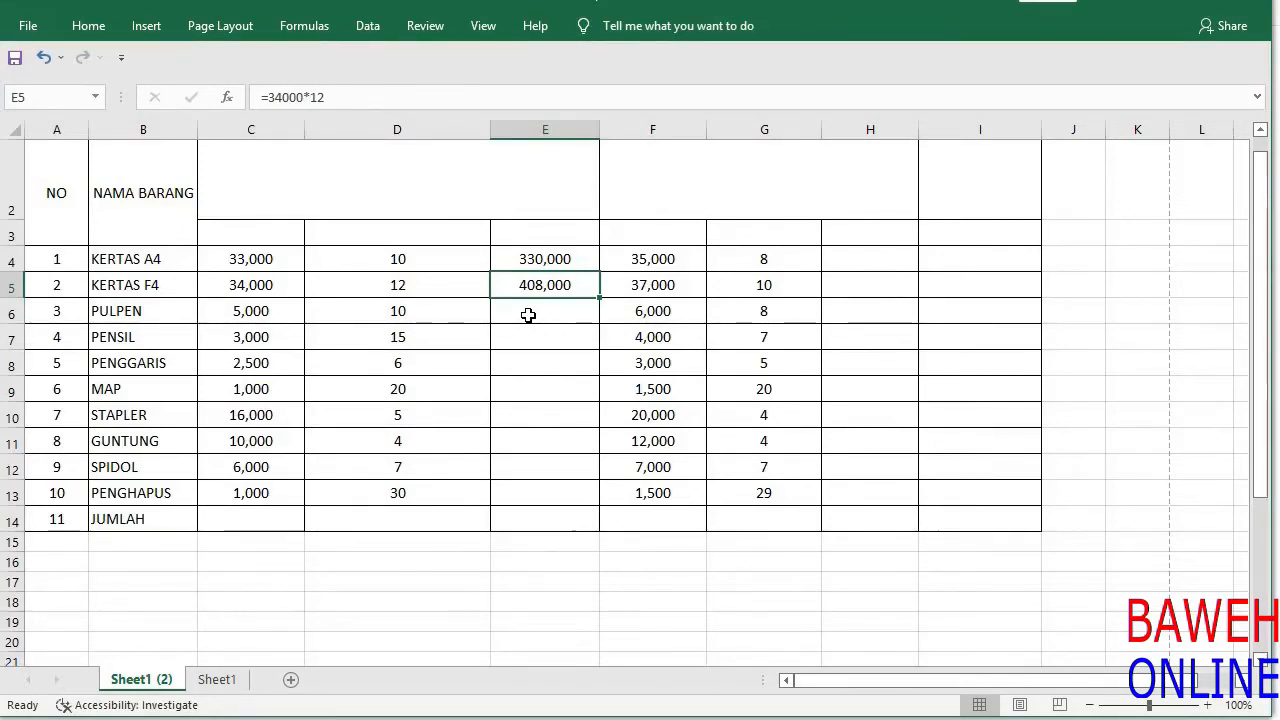
pyautogui.click(528, 315)
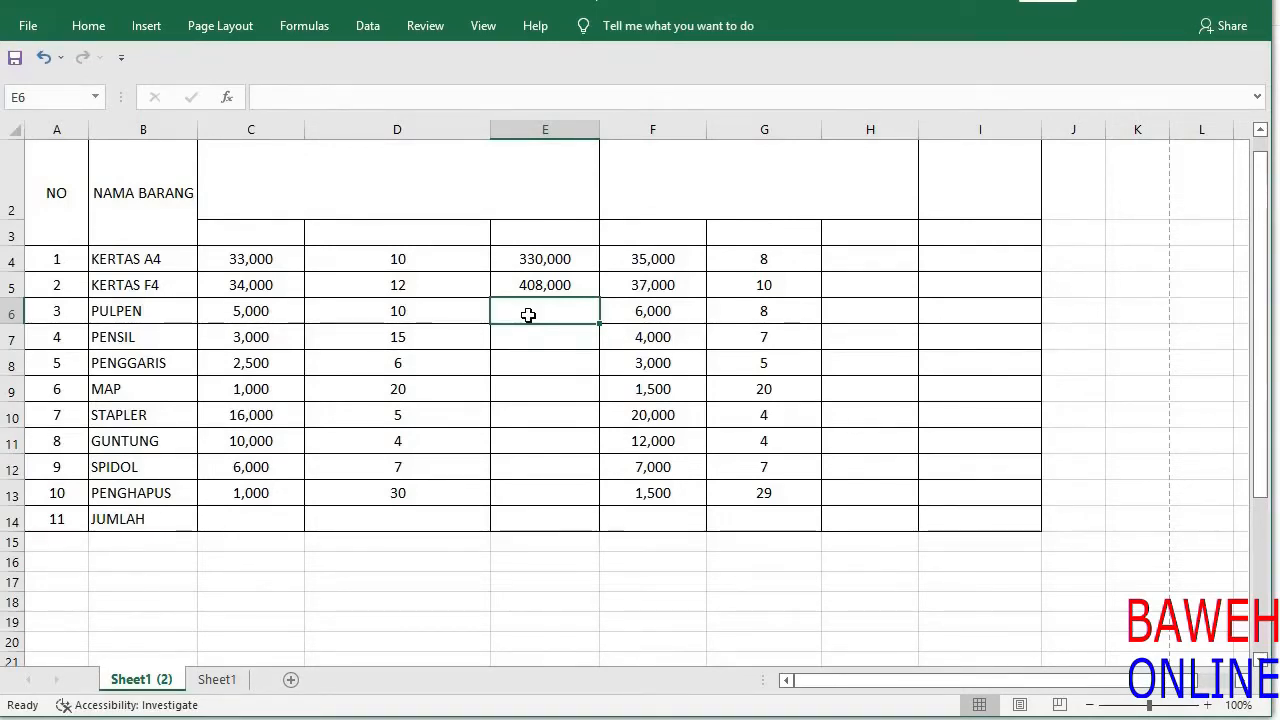
# Calculate the PULPEN amount in cell E6 by multiplying cell references with the formula =C6*D6
pyautogui.click(270, 313)
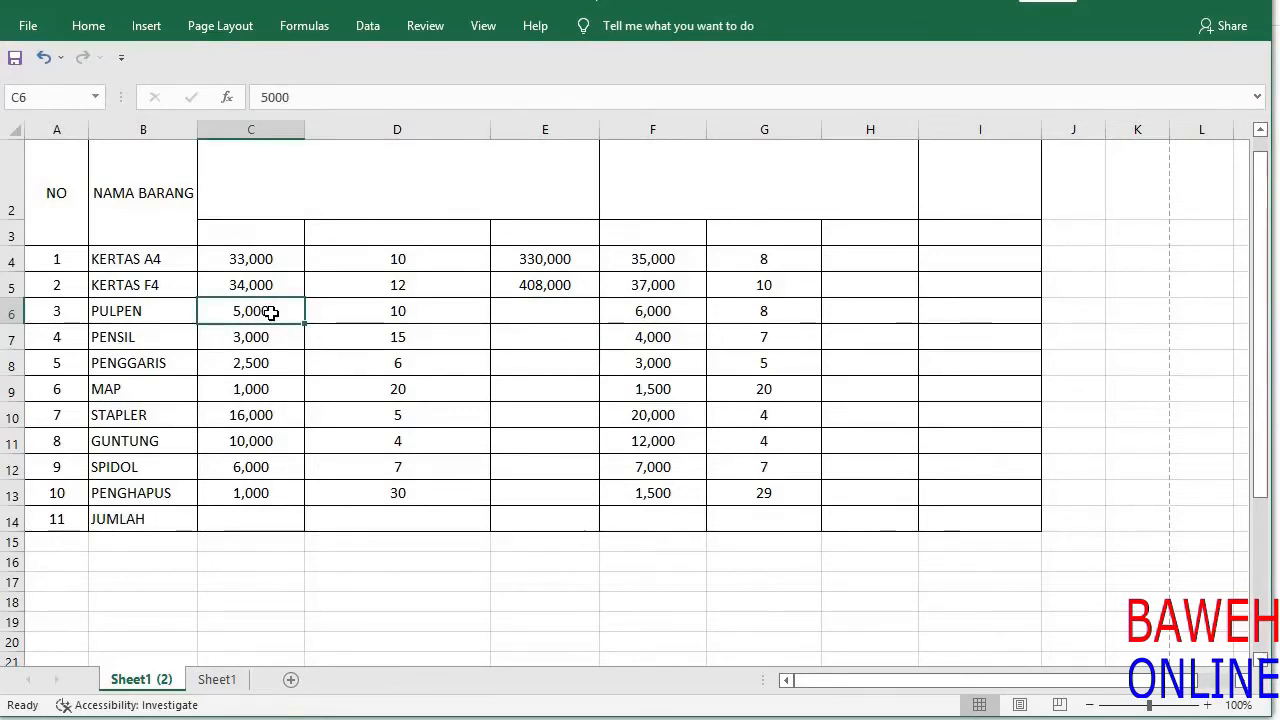
pyautogui.click(390, 315)
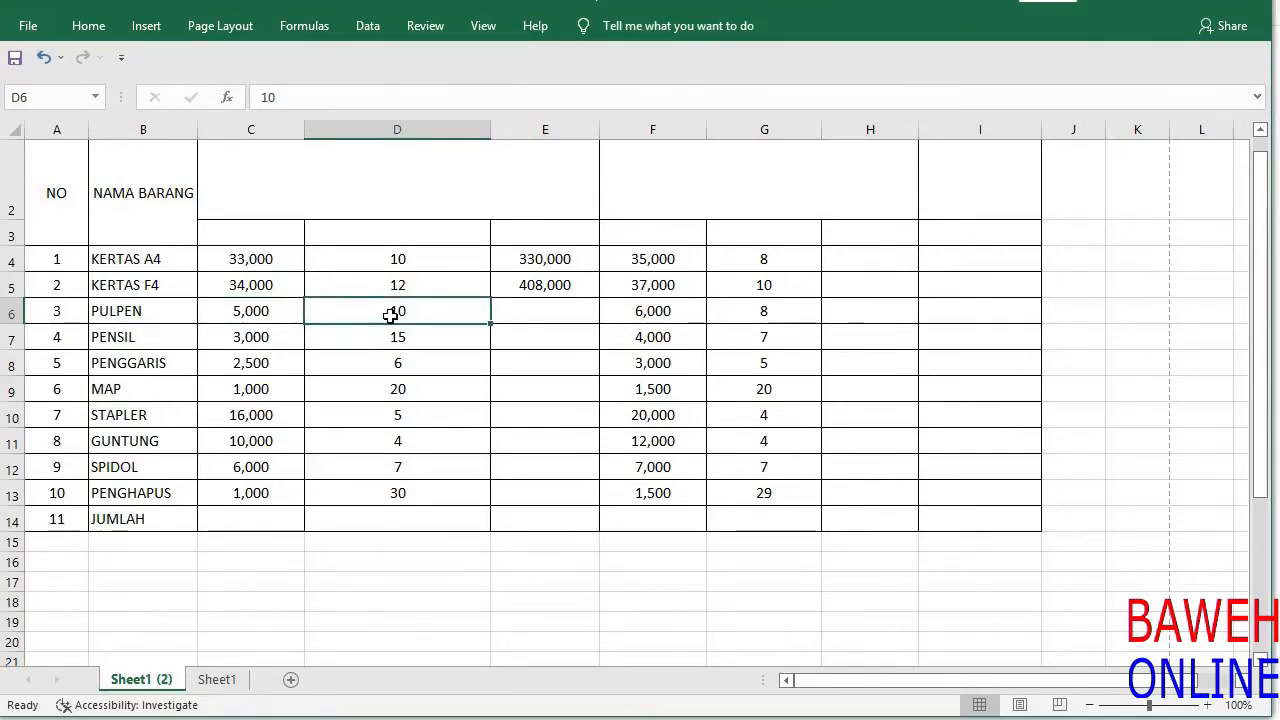
pyautogui.click(541, 313)
pyautogui.write('=')
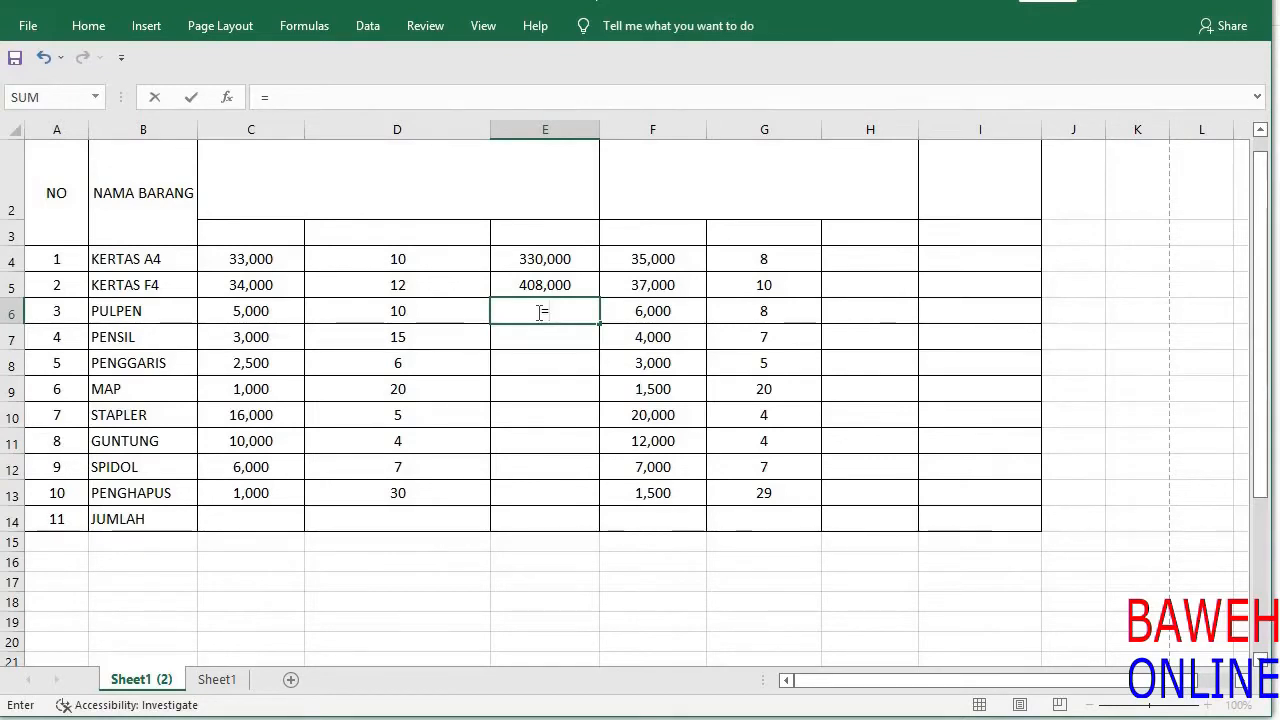
pyautogui.write('C')
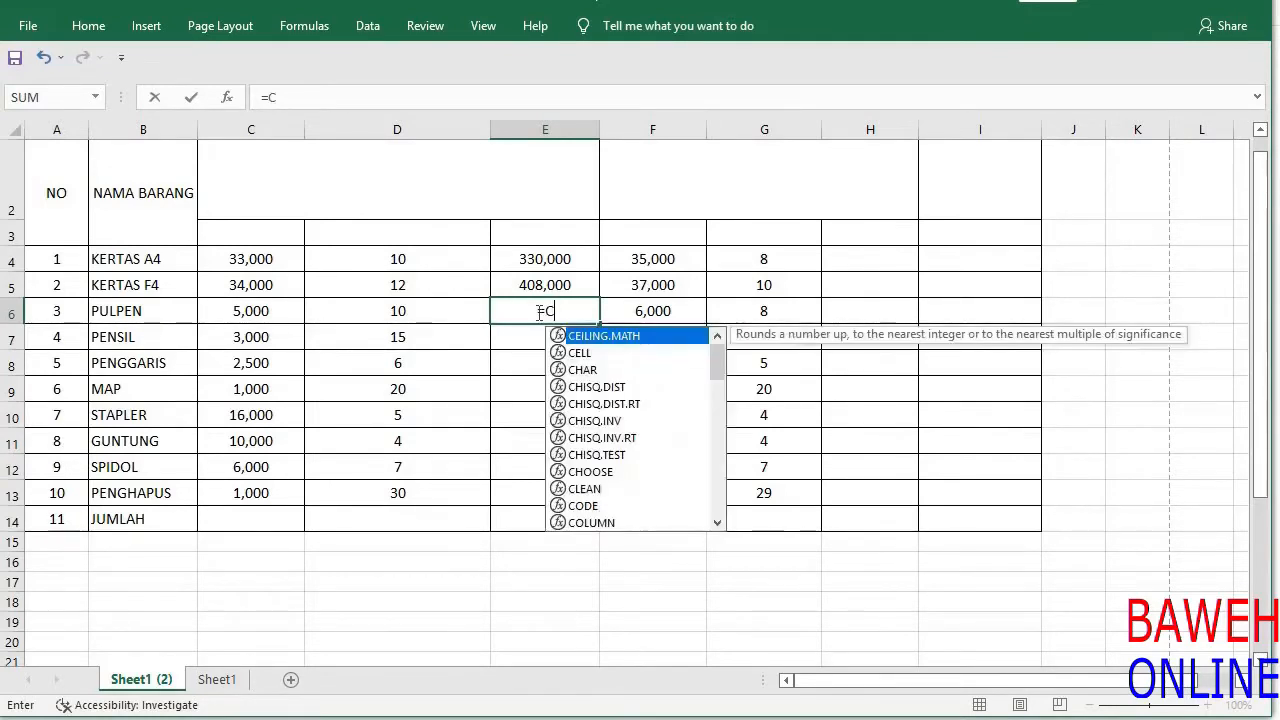
pyautogui.write('6')
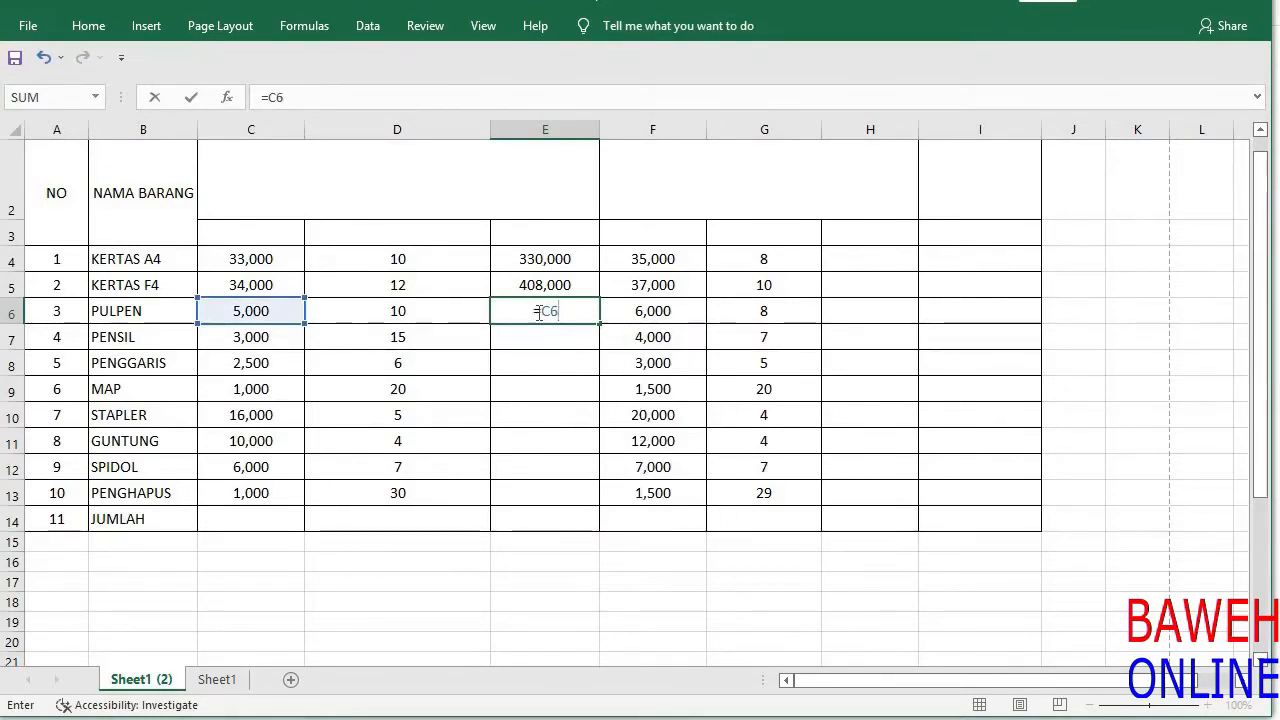
pyautogui.write('*D6')
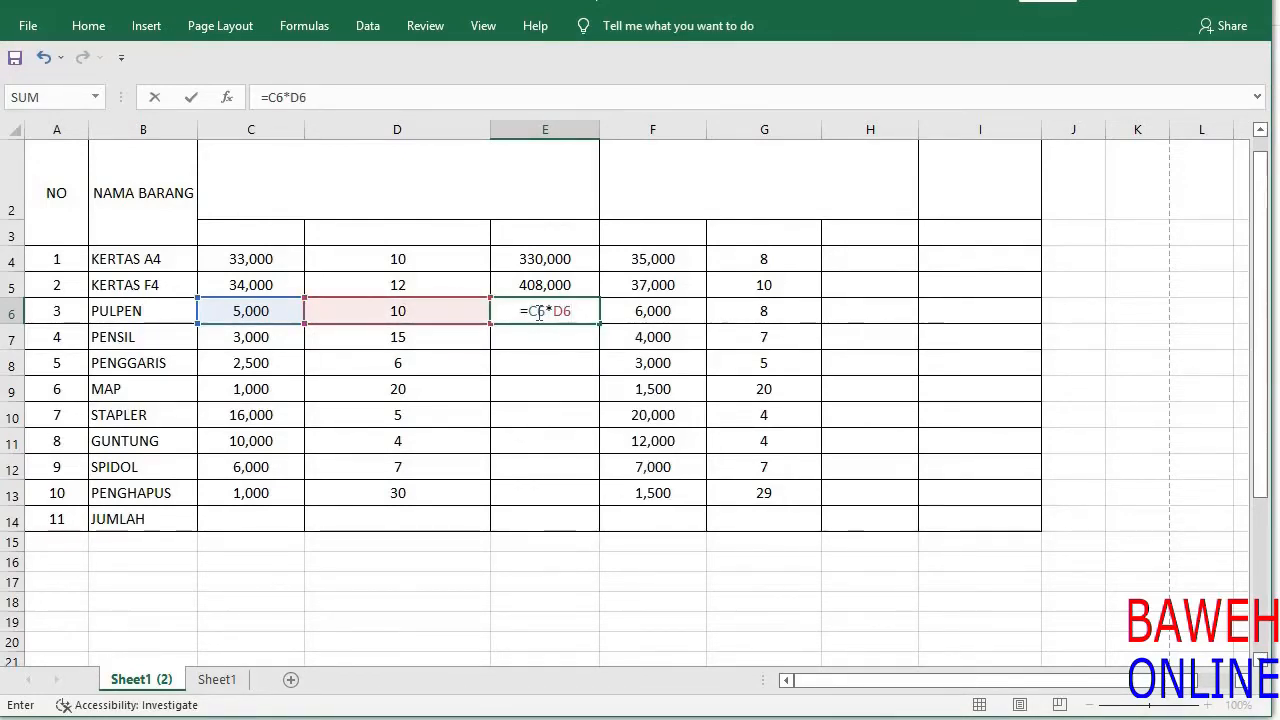
pyautogui.press('Return')
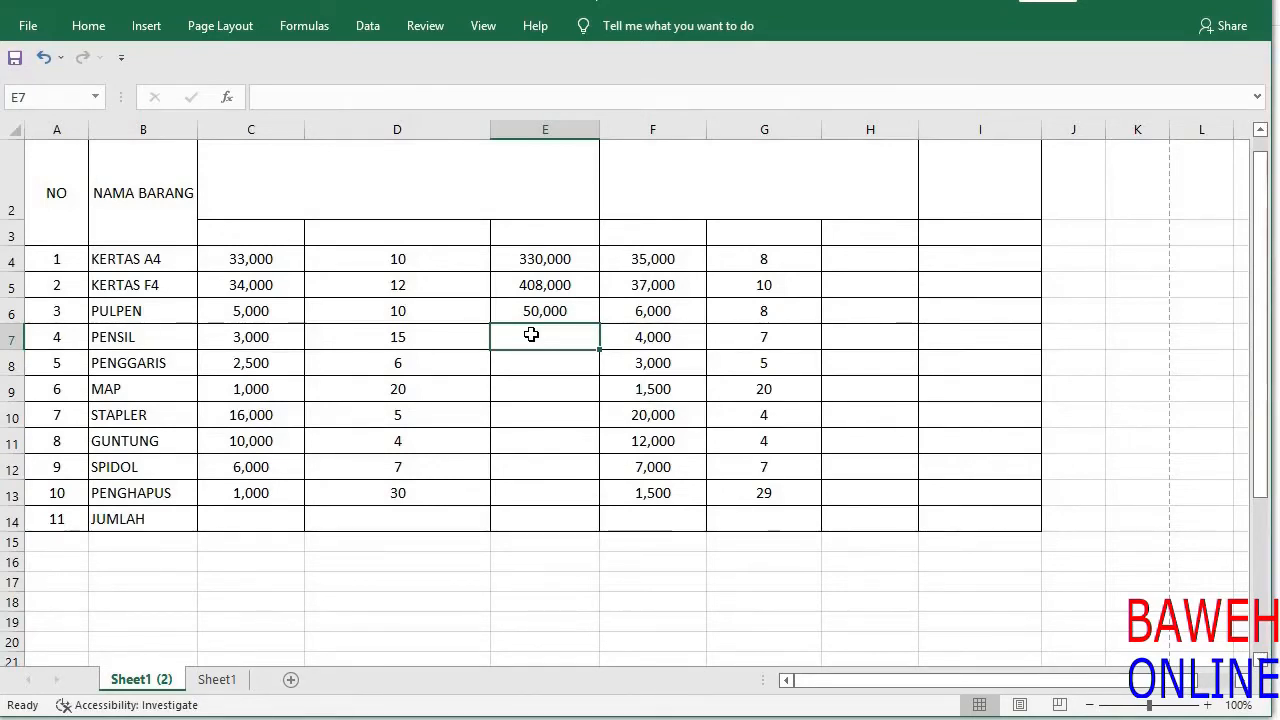
# In cell E7 of the PENSIL row, add a constant to the cell reference with the formula =D7+5
pyautogui.click(440, 338)
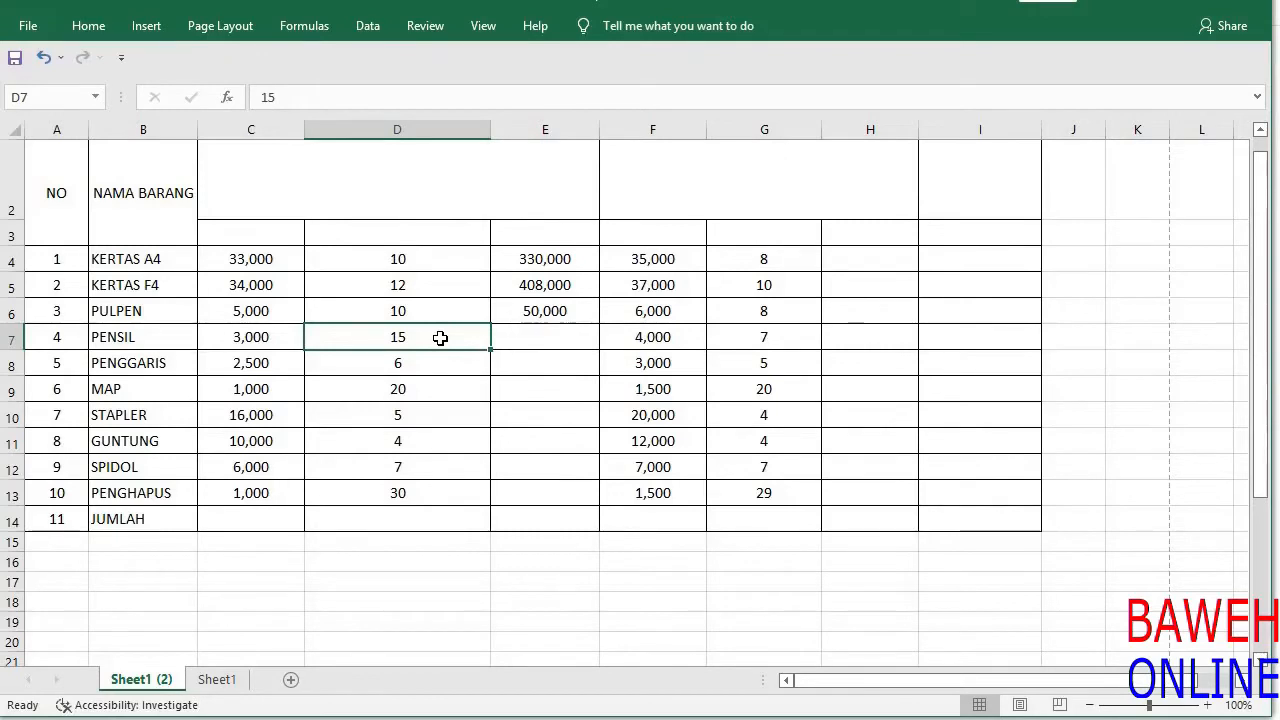
pyautogui.click(521, 338)
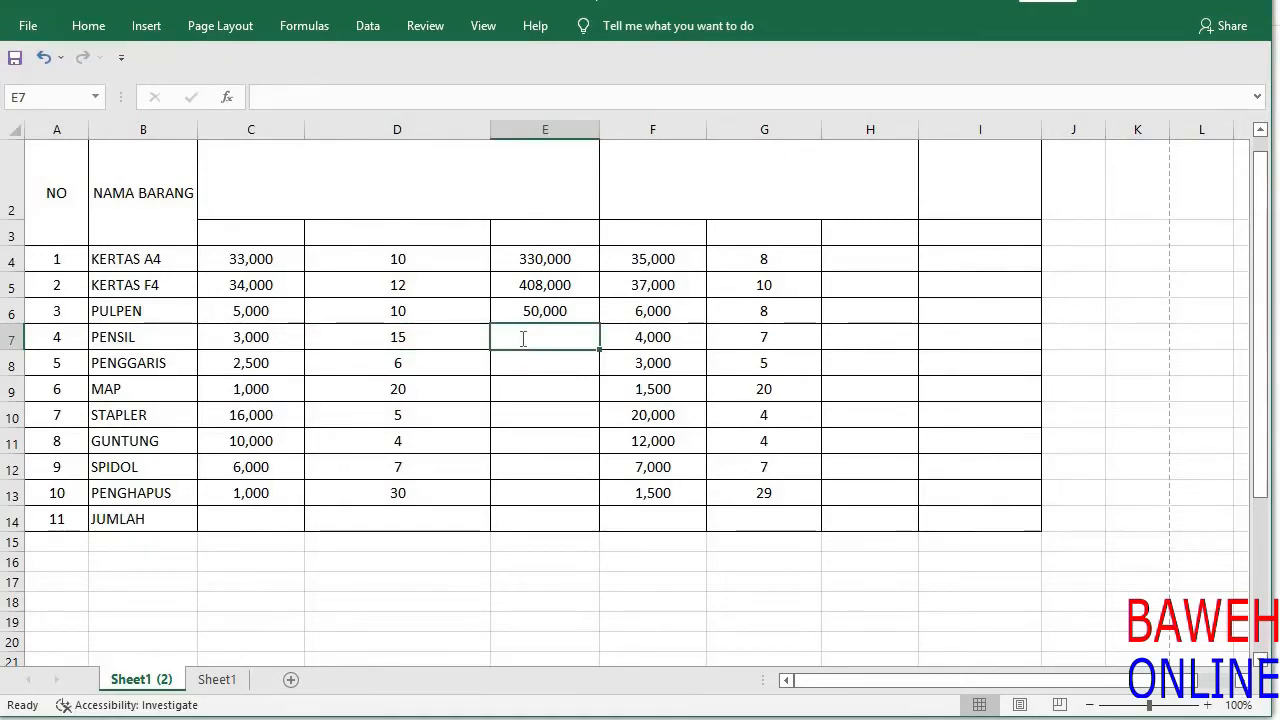
pyautogui.write('=D7')
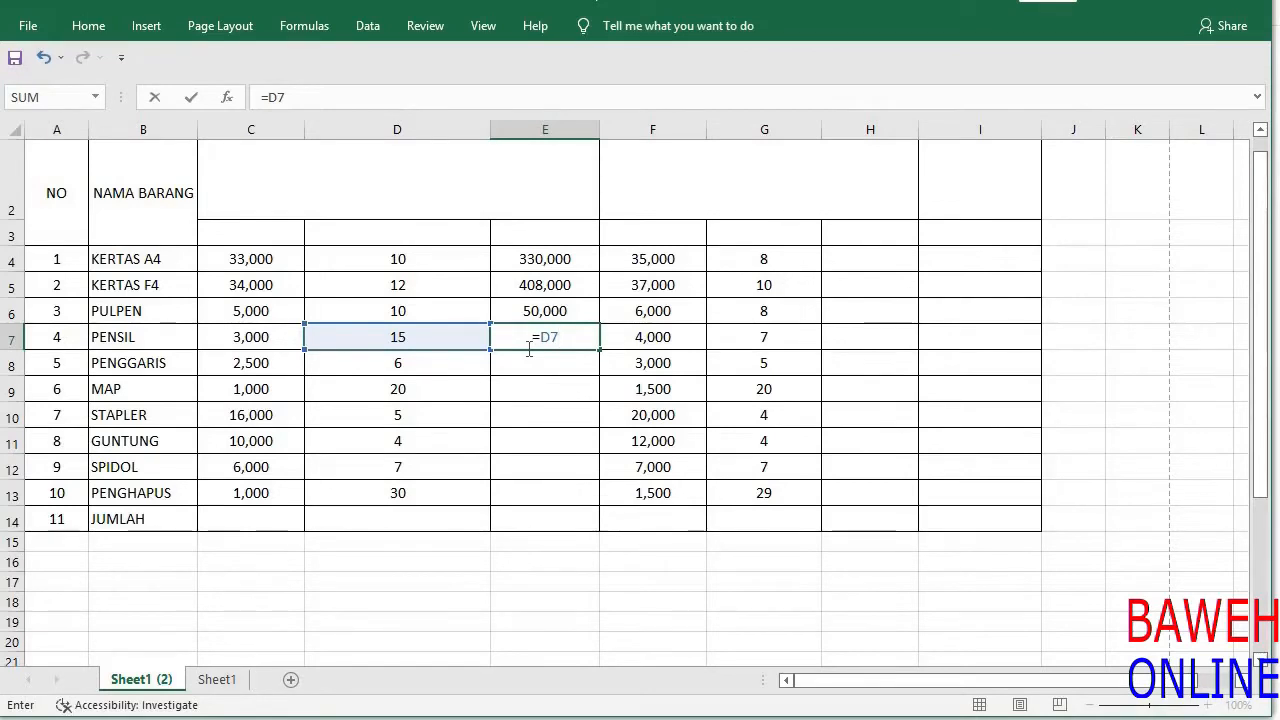
pyautogui.write('+5')
pyautogui.press('Return')
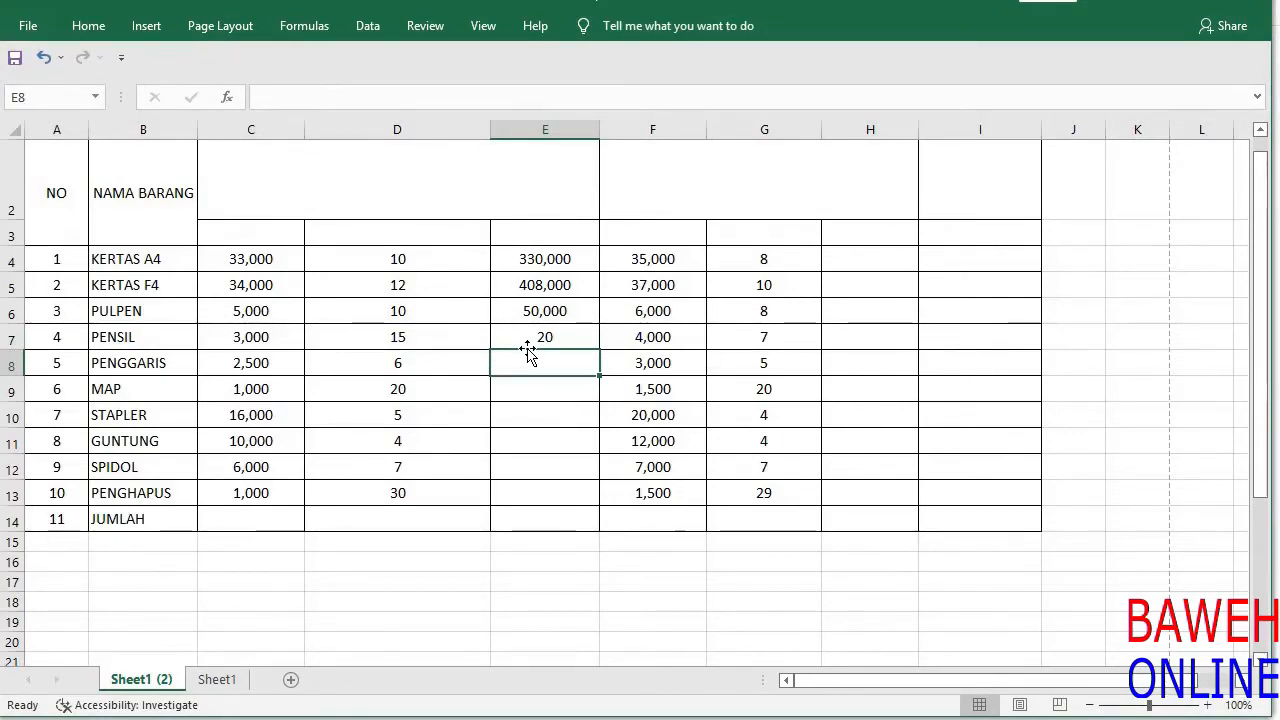
pyautogui.press('Left')
pyautogui.press('Right')
pyautogui.write('=')
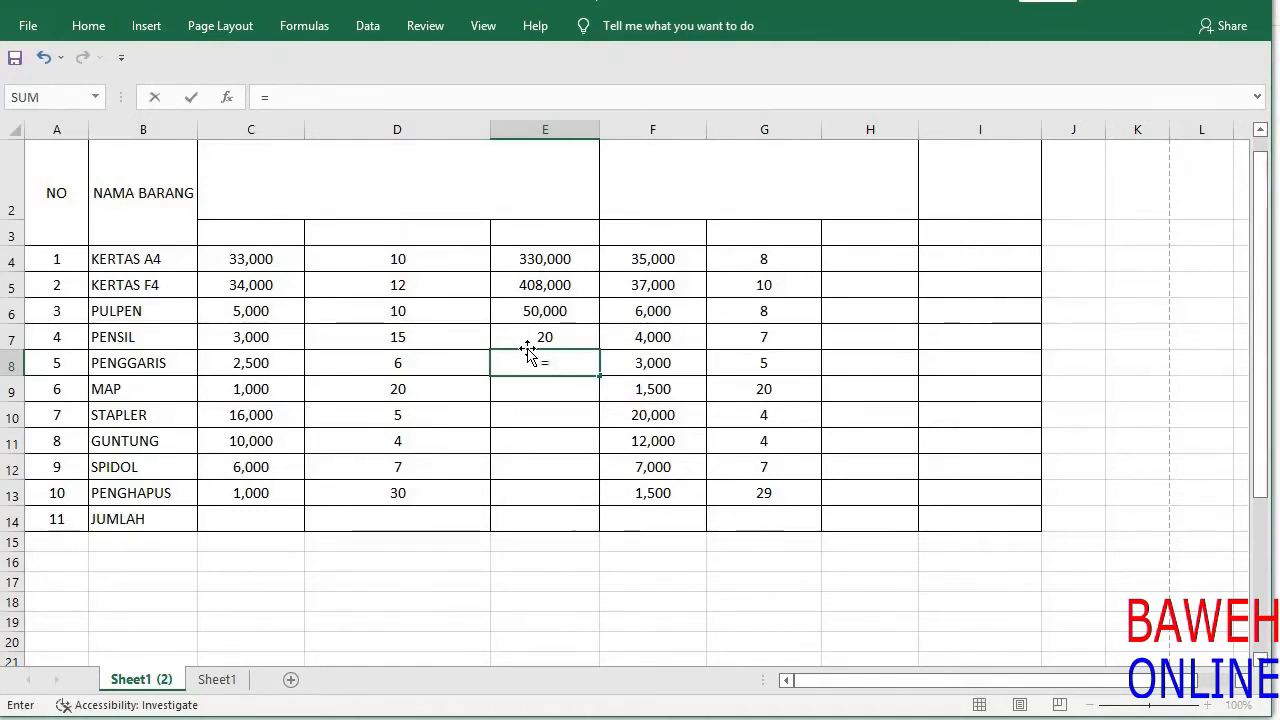
pyautogui.write('D')
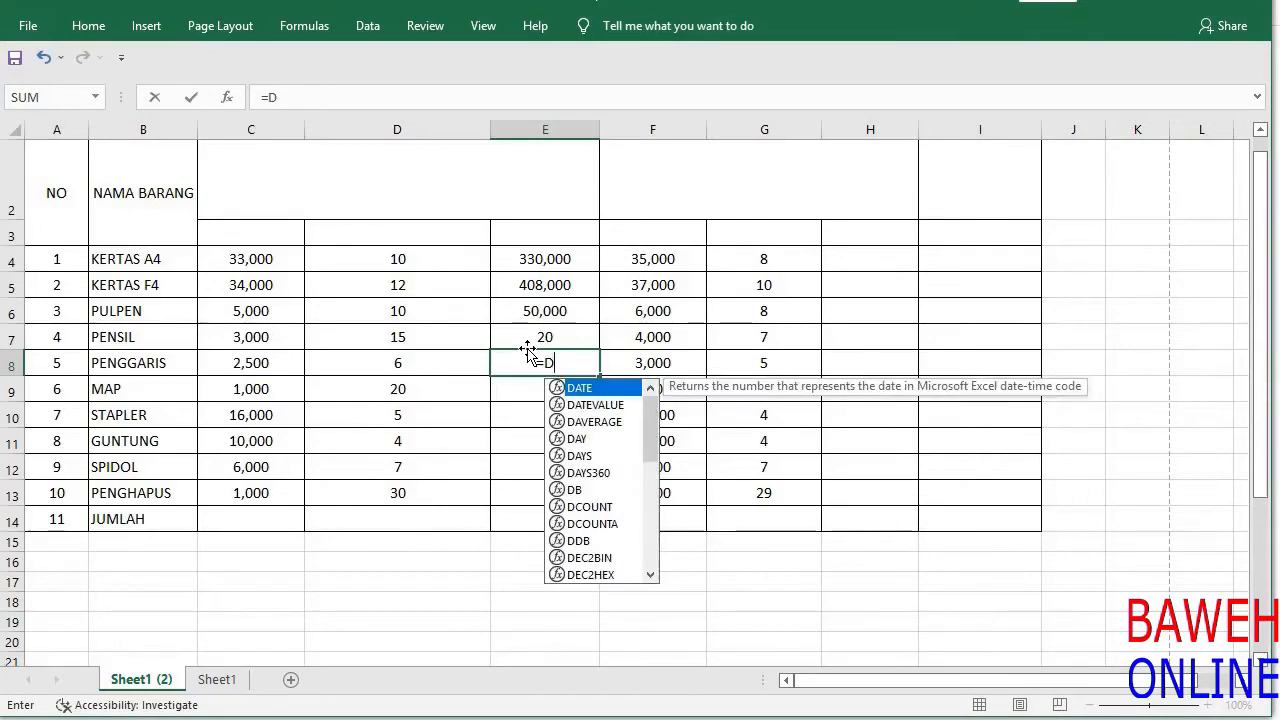
pyautogui.write('8')
pyautogui.press('BackSpace')
pyautogui.press('BackSpace')
pyautogui.press('BackSpace')
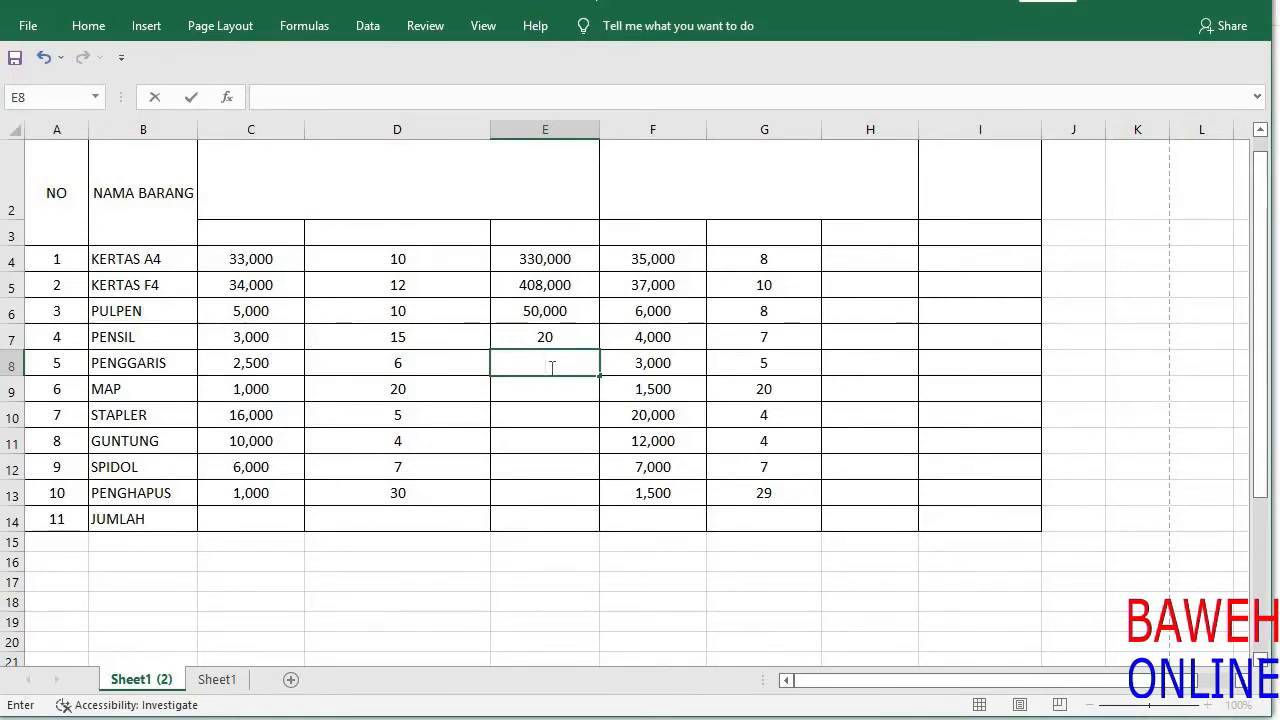
# In cell E8 of the PENGGARIS row, multiply the cell reference by a constant with the formula =D8*6
pyautogui.click(431, 362)
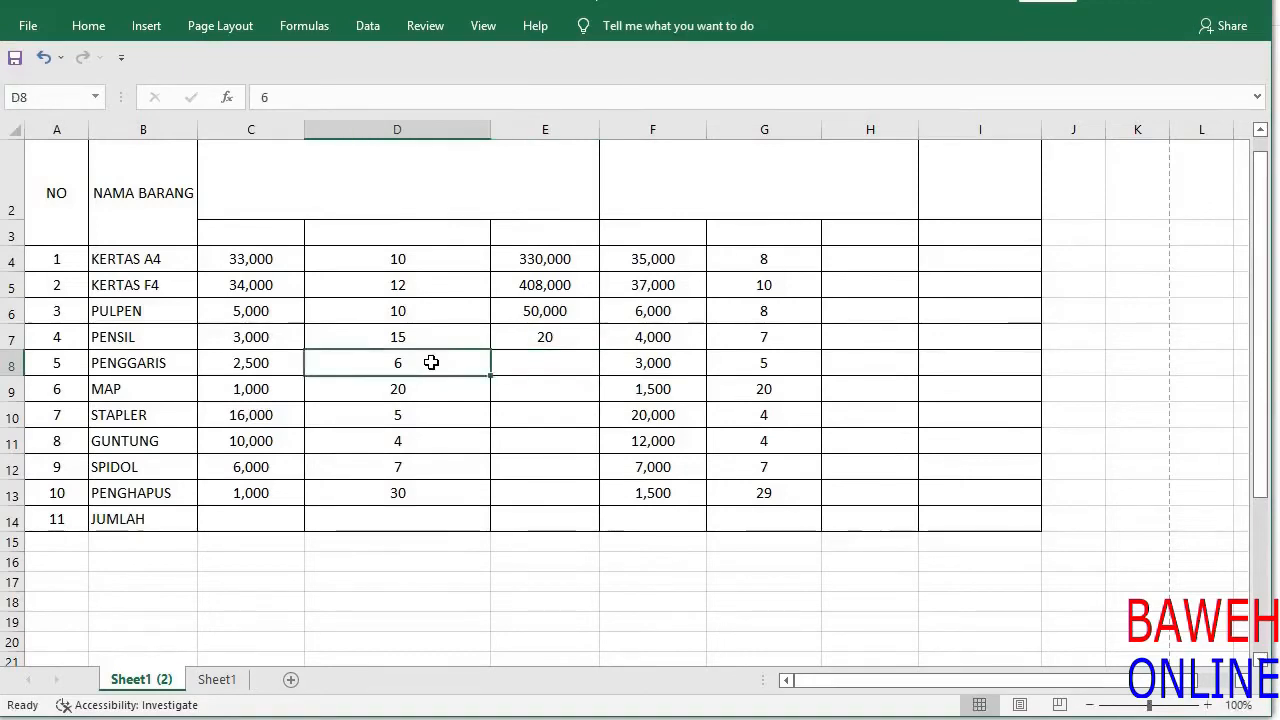
pyautogui.press('Right')
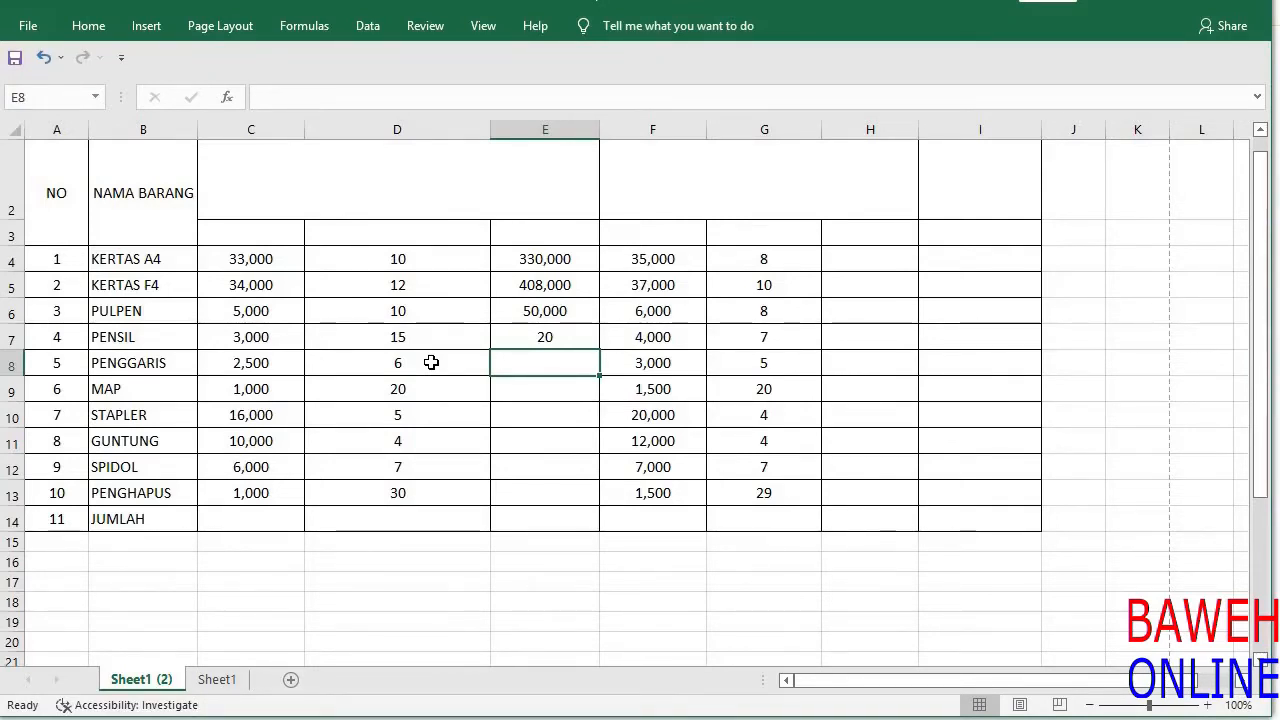
pyautogui.write('=')
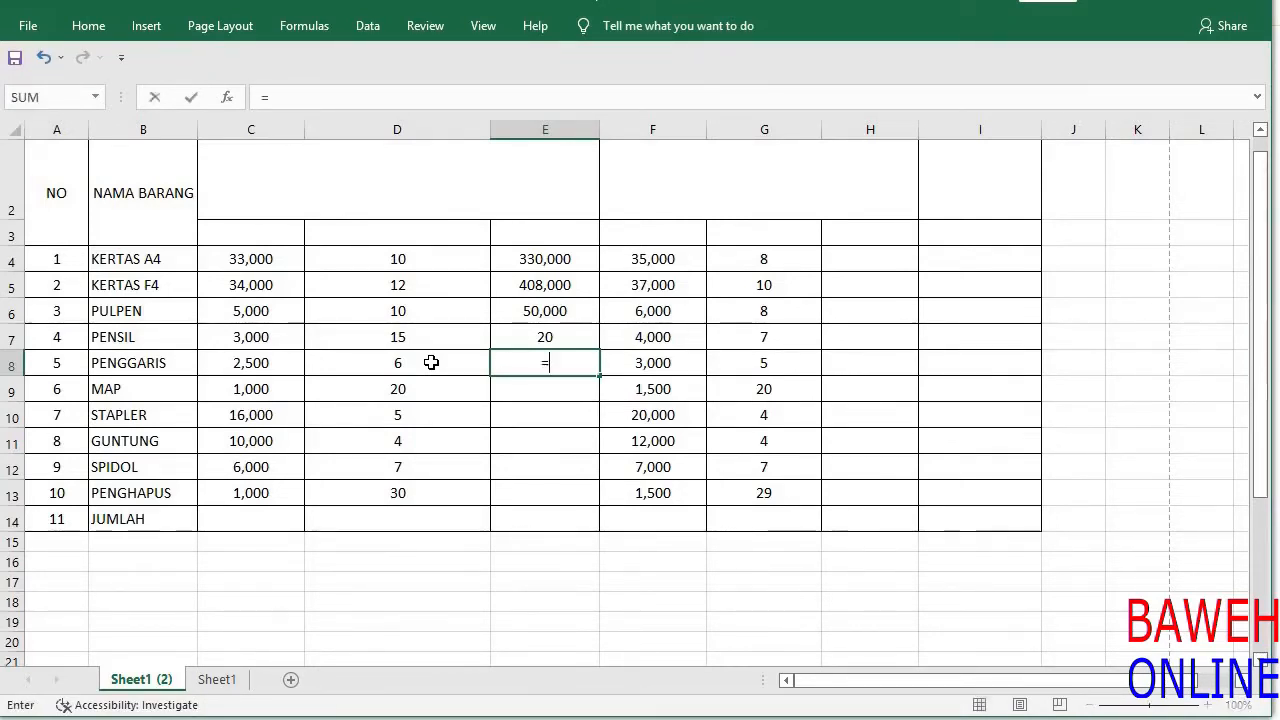
pyautogui.write('D')
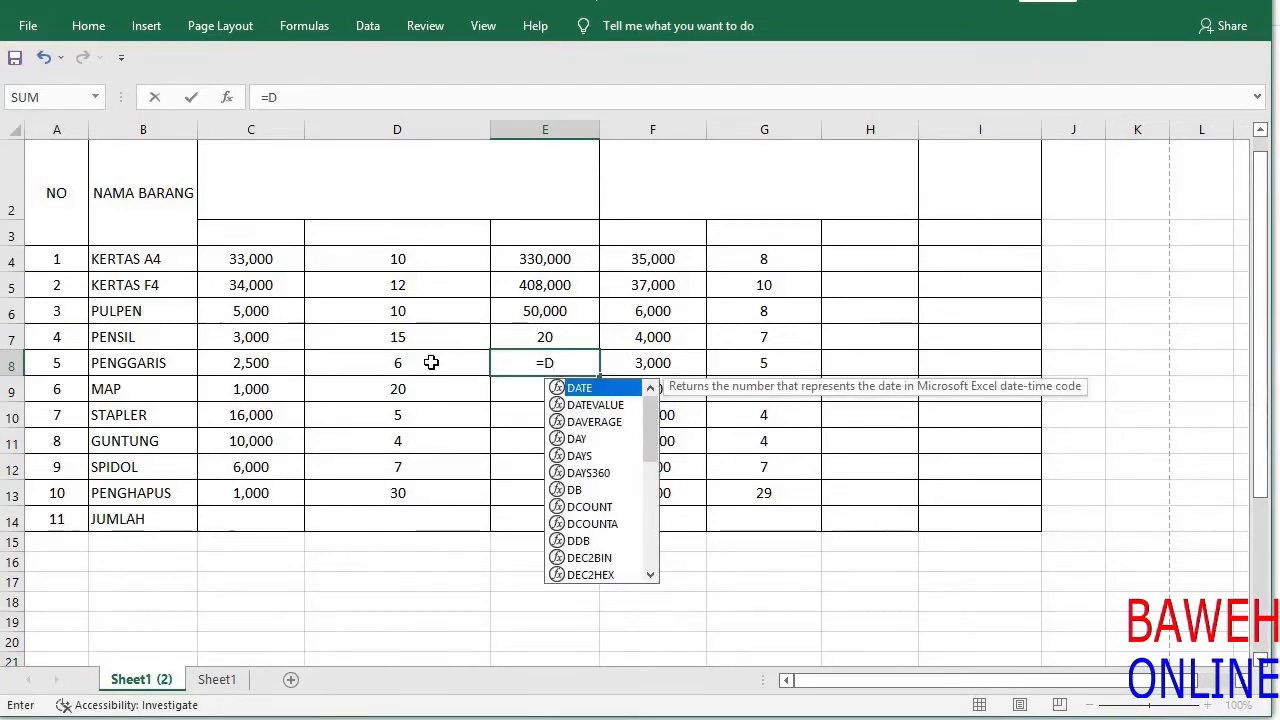
pyautogui.write('8')
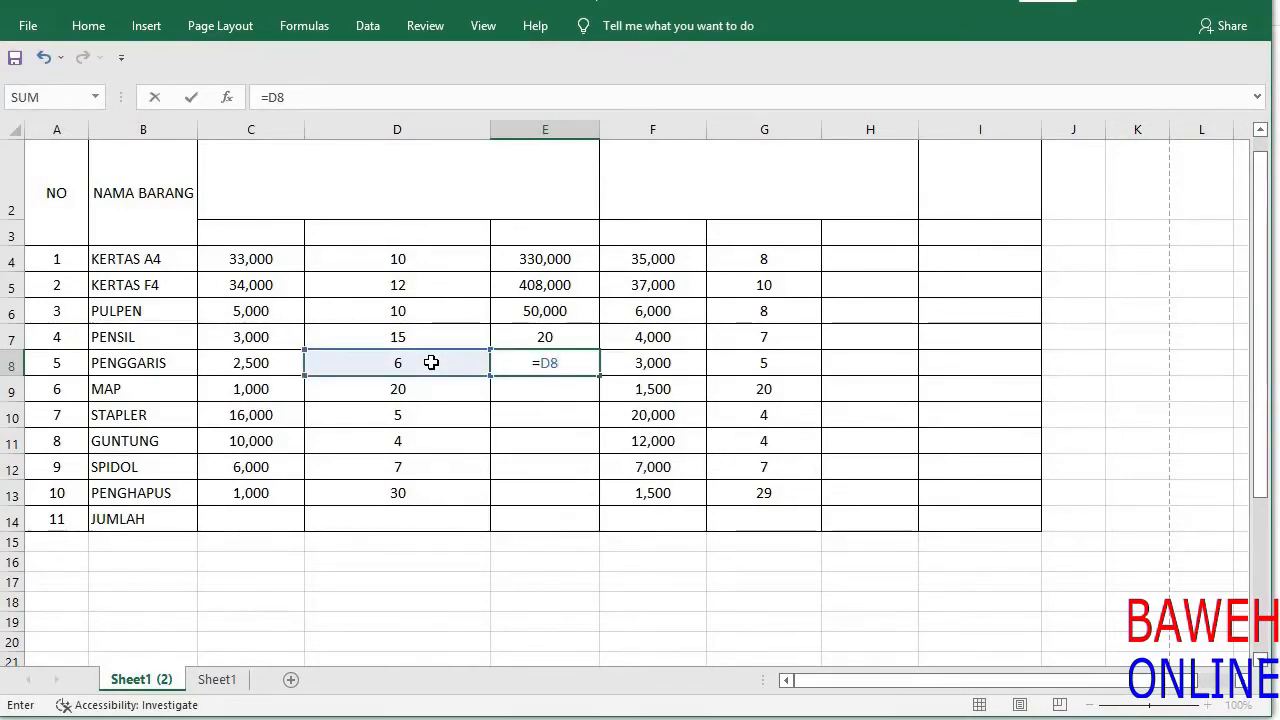
pyautogui.write('*6')
pyautogui.press('Return')
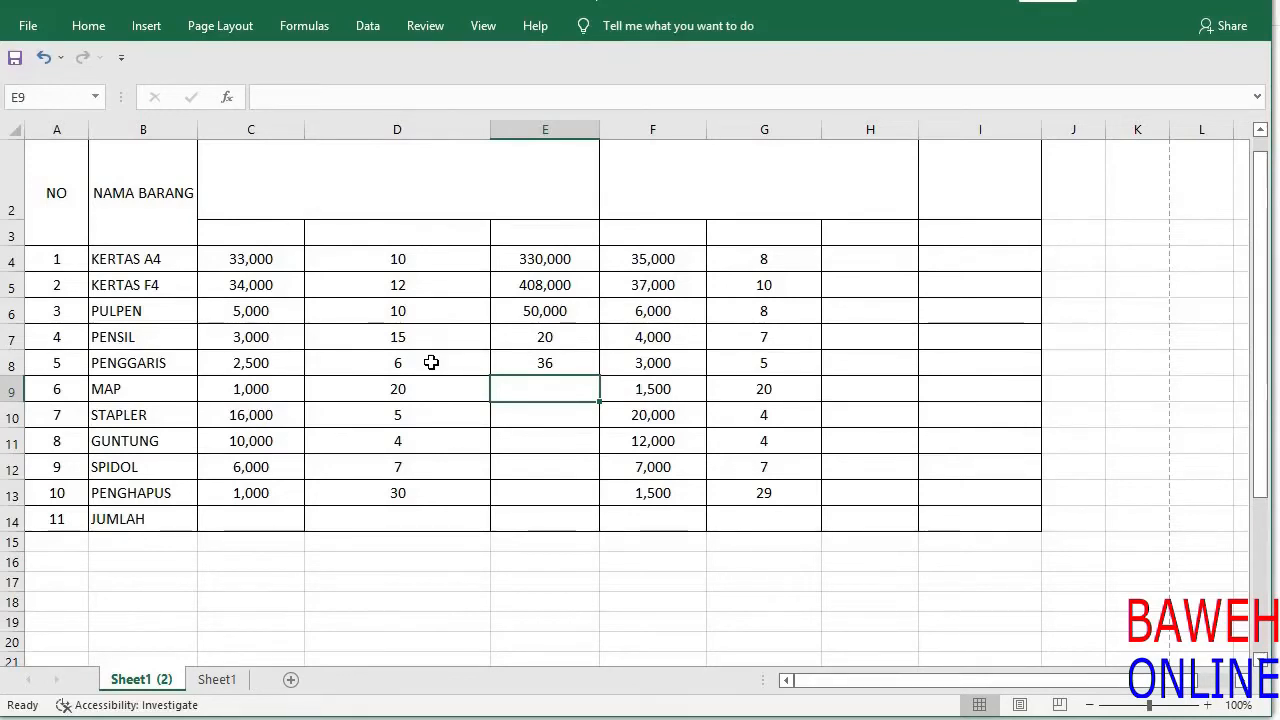
# In cell E9 of the MAP row, divide the cell reference by a constant with the formula =D9/5
pyautogui.press('Left')
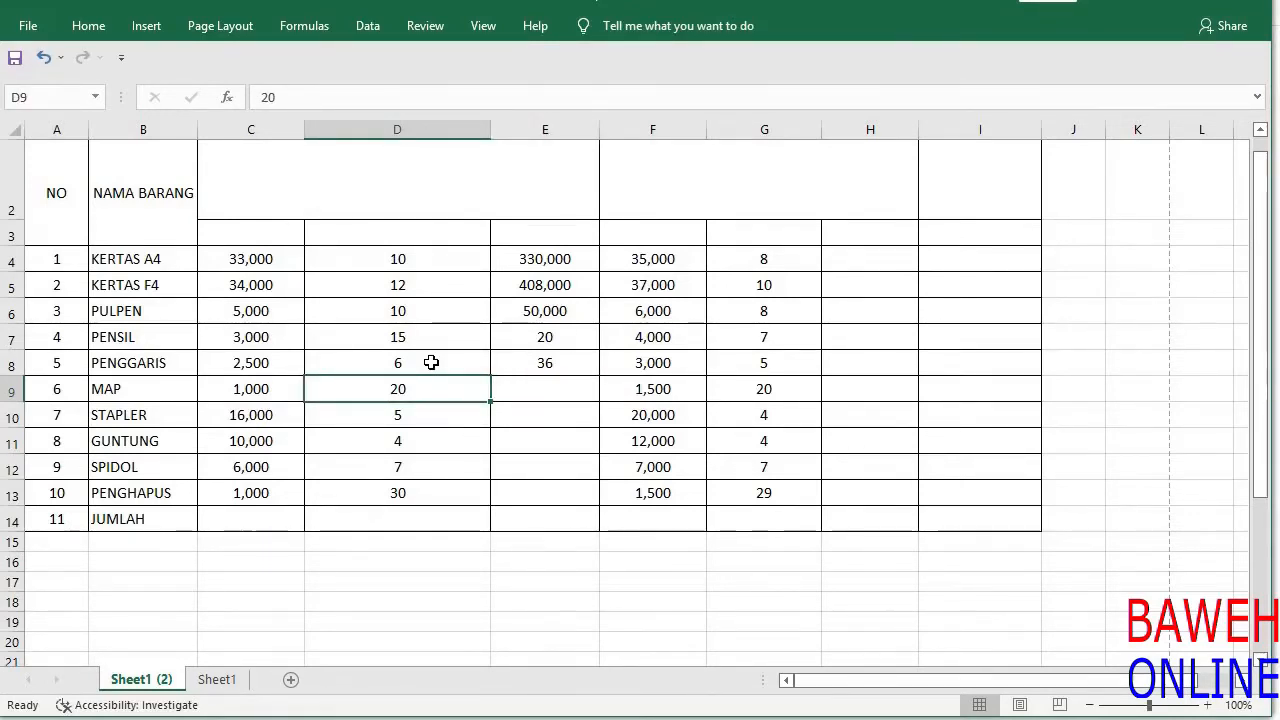
pyautogui.press('Right')
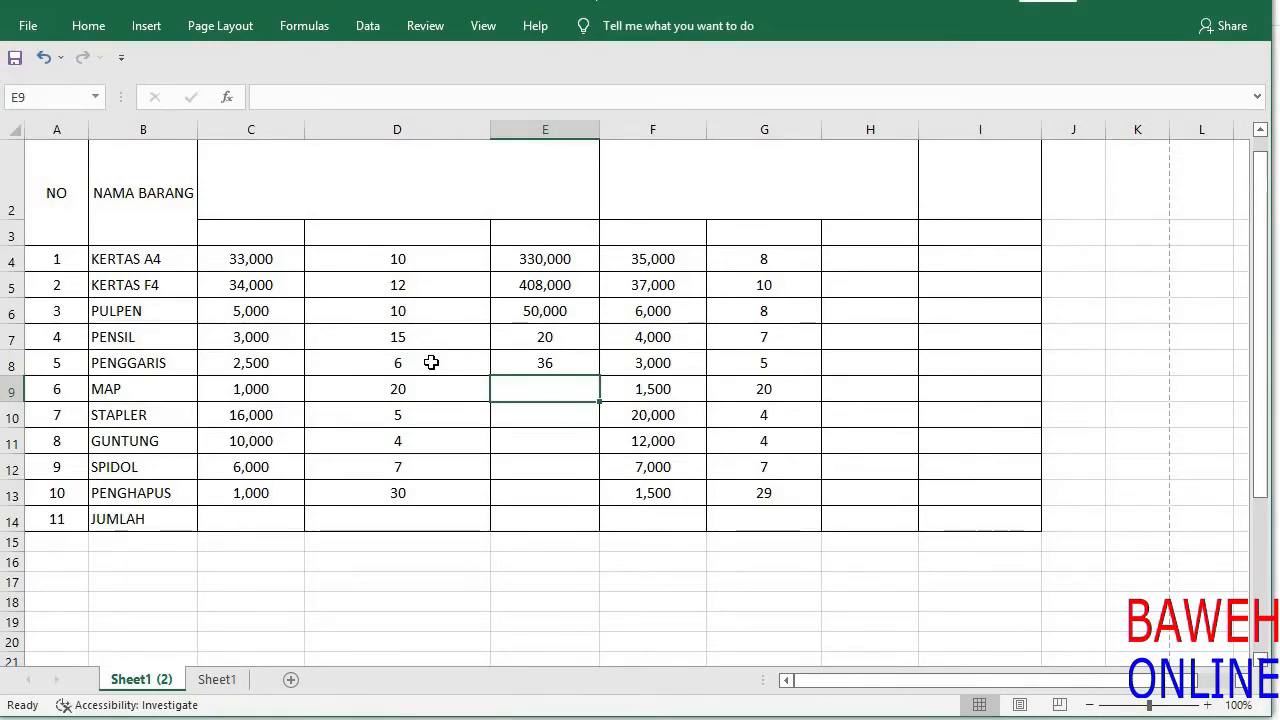
pyautogui.write('=')
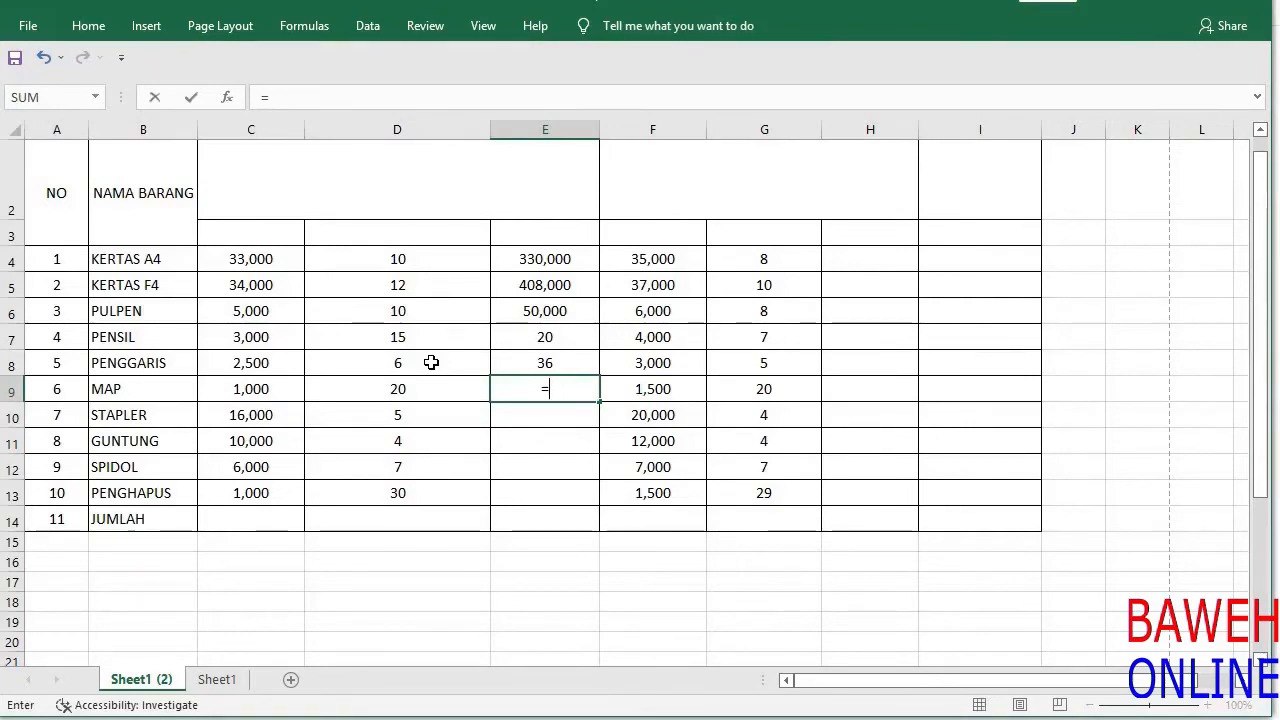
pyautogui.write('D9/')
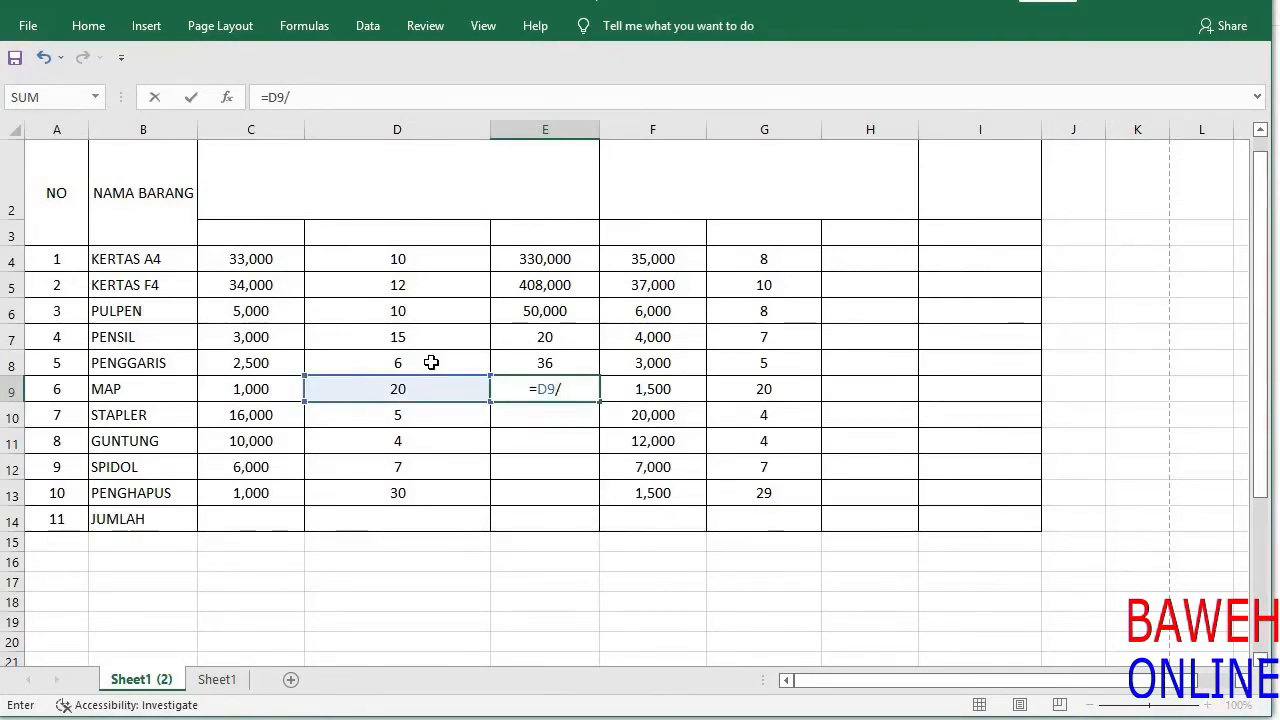
pyautogui.write('5')
pyautogui.press('Return')
pyautogui.press('Up')
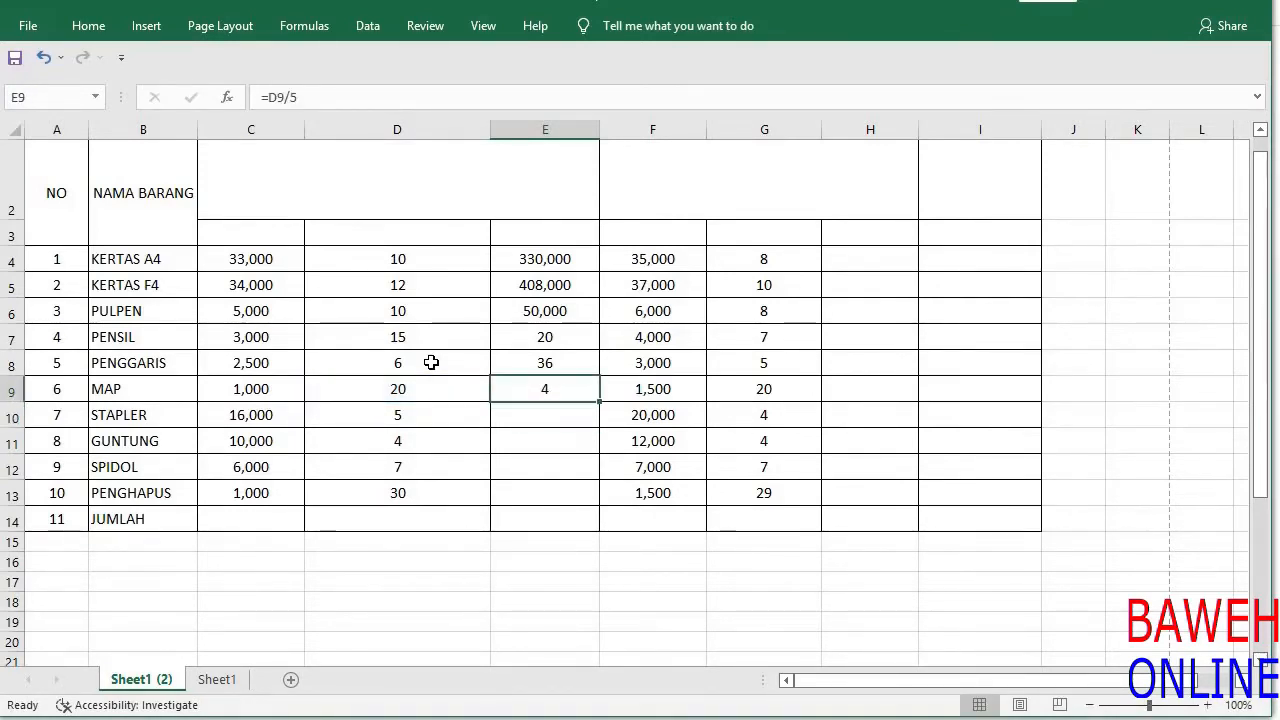
pyautogui.press('Down')
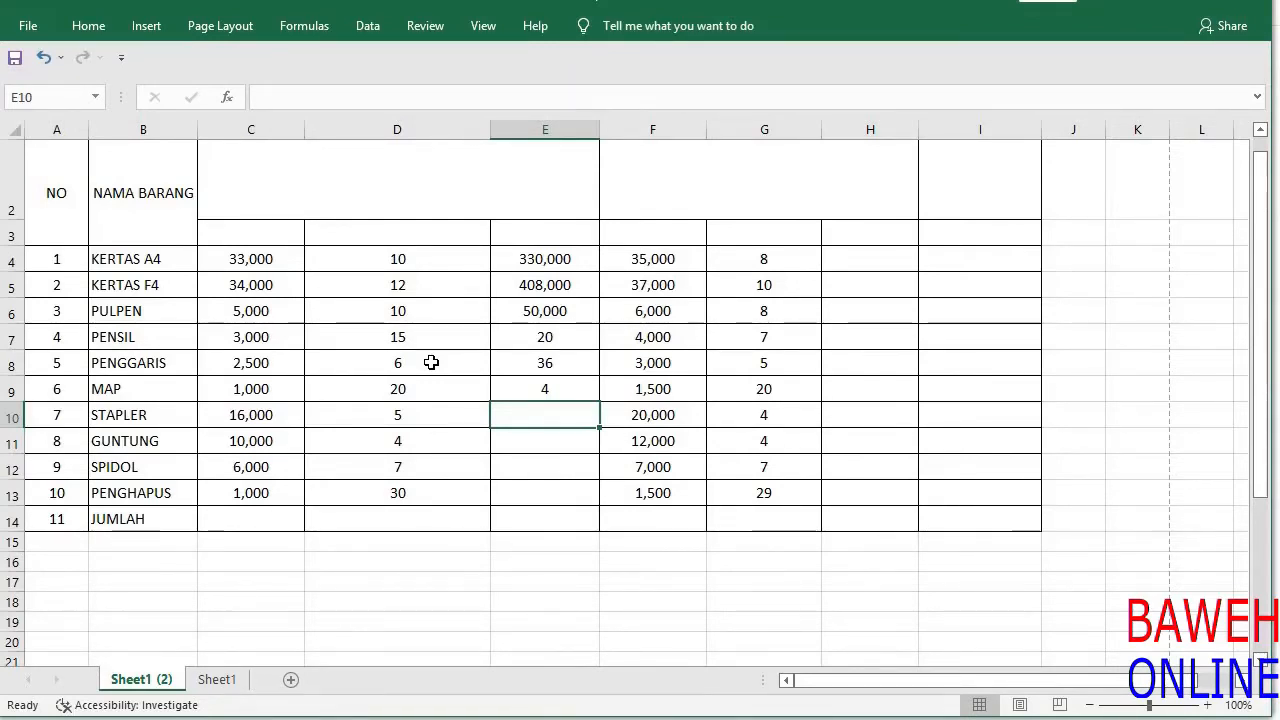
# Review the column E formulas from the MAP row up to KERTAS A4, comparing the constant-only formulas in E4 and E5
pyautogui.press('Up')
pyautogui.press('Up')
pyautogui.press('Up')
pyautogui.press('Up')
pyautogui.press('Up')
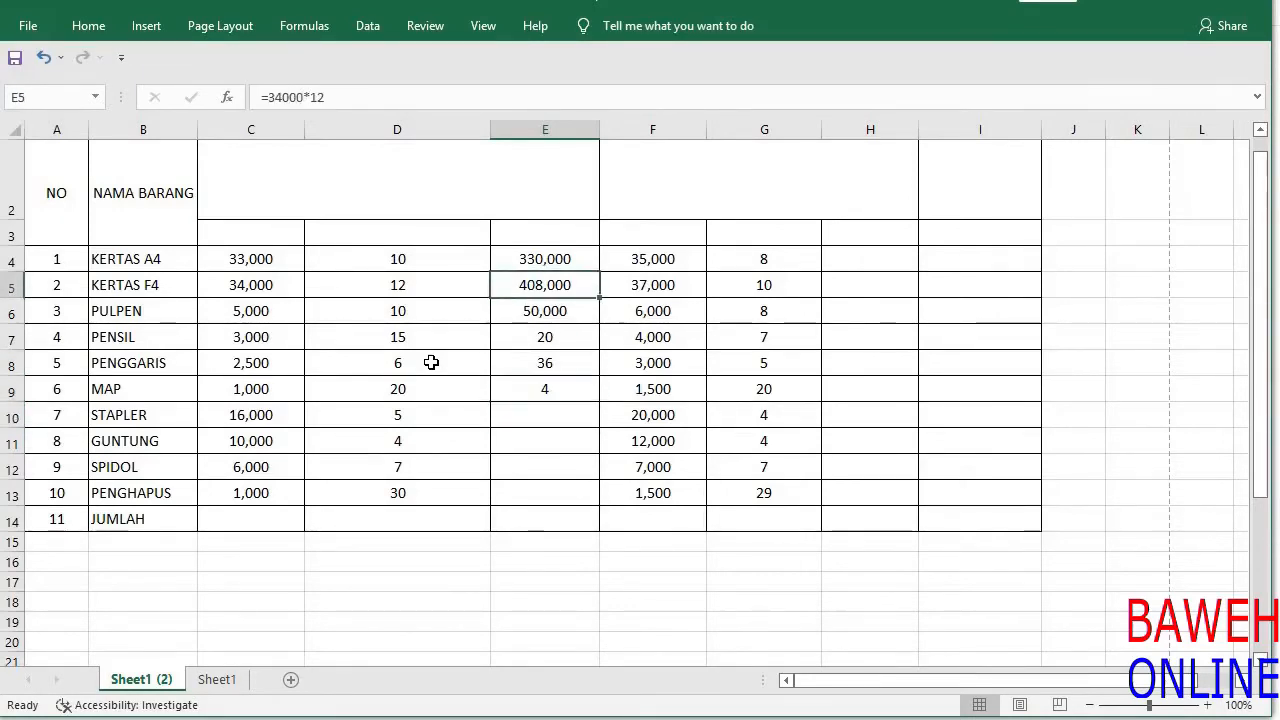
pyautogui.press('Up')
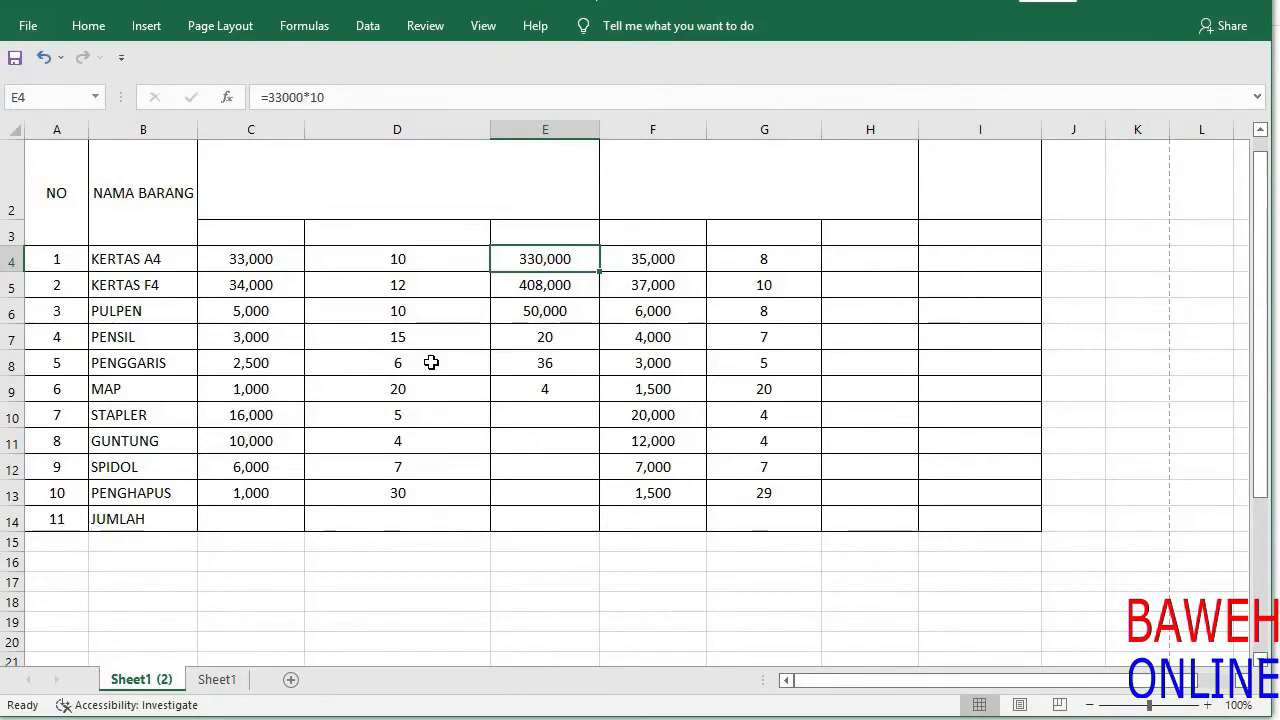
pyautogui.press('Down')
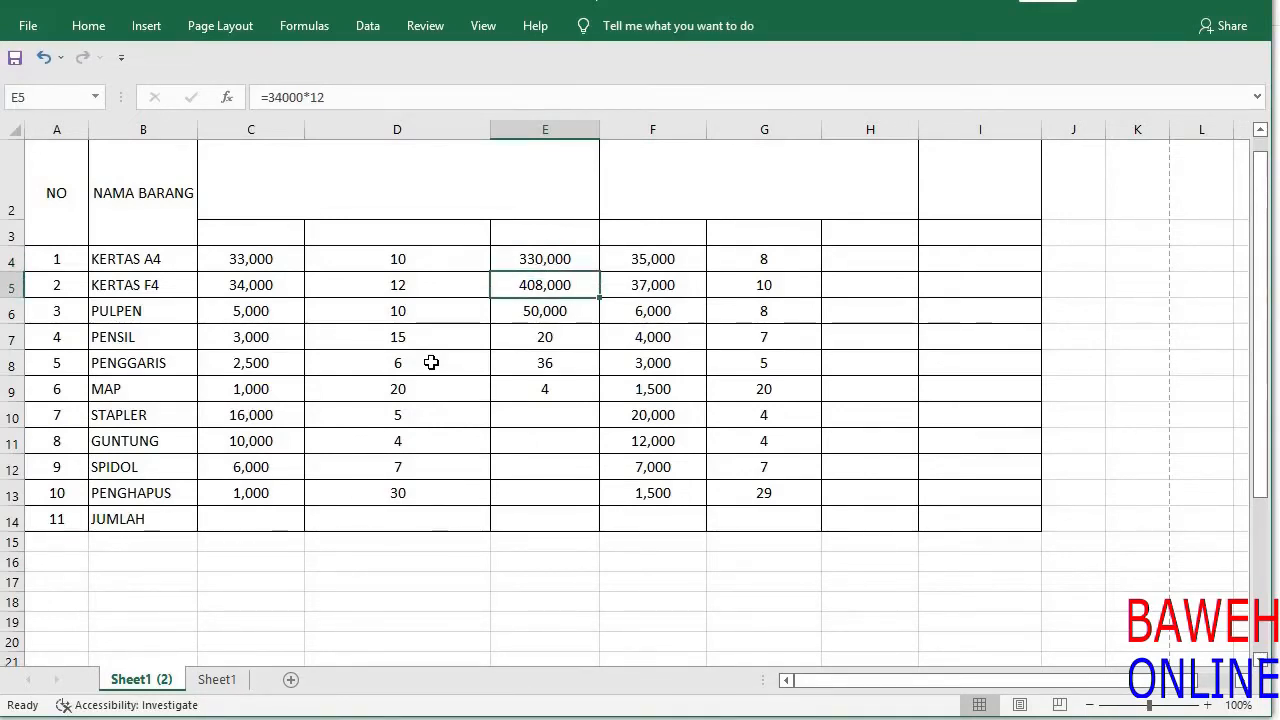
pyautogui.press('Up')
pyautogui.press('Down')
pyautogui.press('Down')
pyautogui.press('Down')
pyautogui.press('Down')
pyautogui.press('Down')
pyautogui.press('Down')
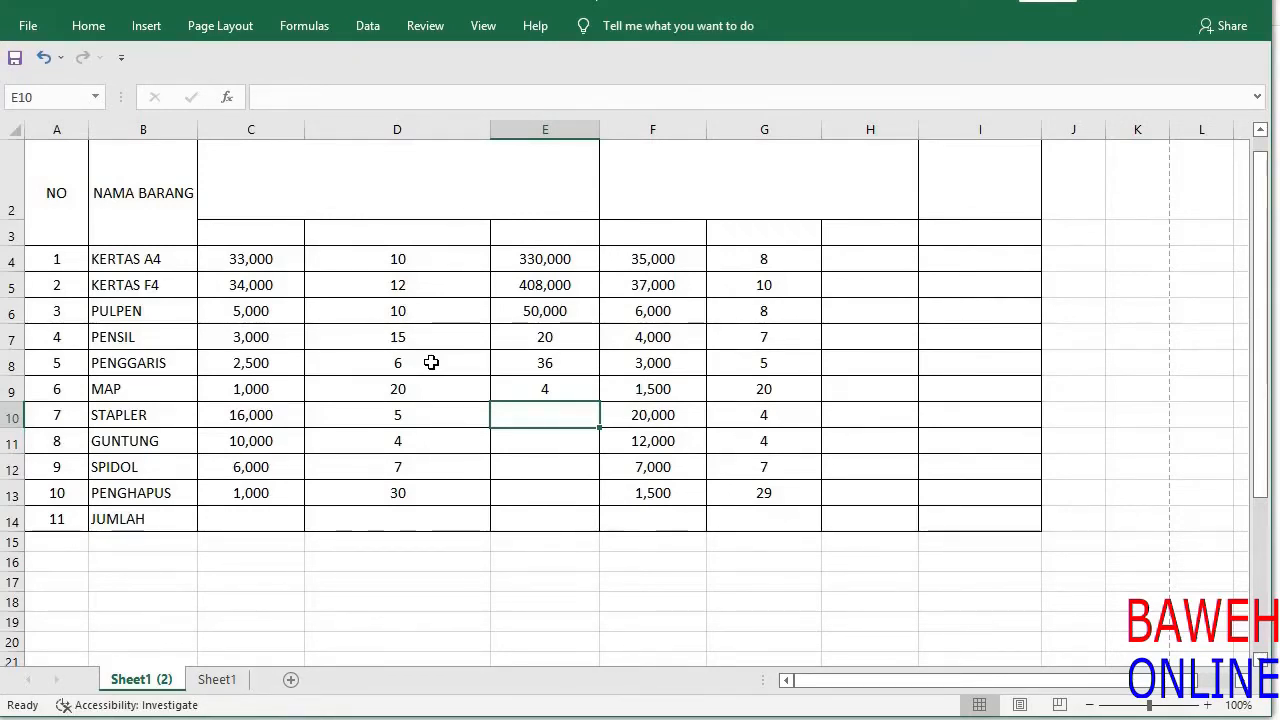
# In cell E10 of the STAPLER row, multiply the KERTAS A4 cell references with the formula =C4*D4
pyautogui.write('=')
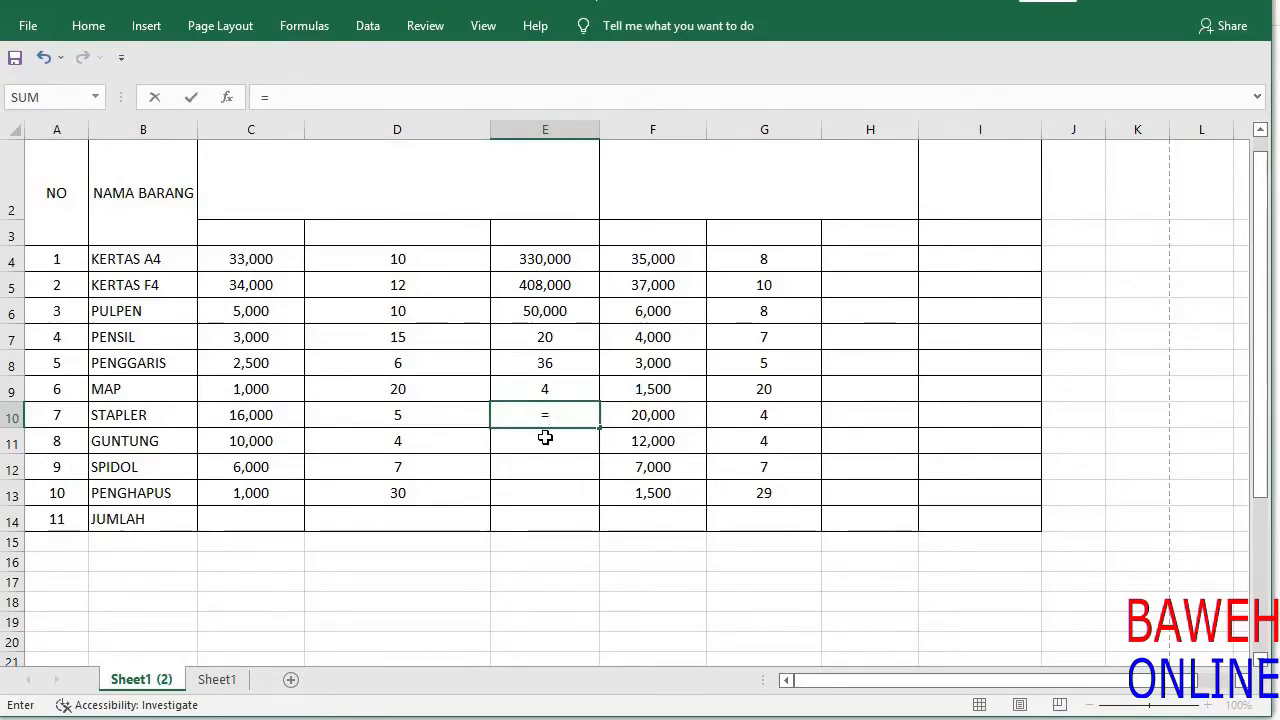
pyautogui.write('C')
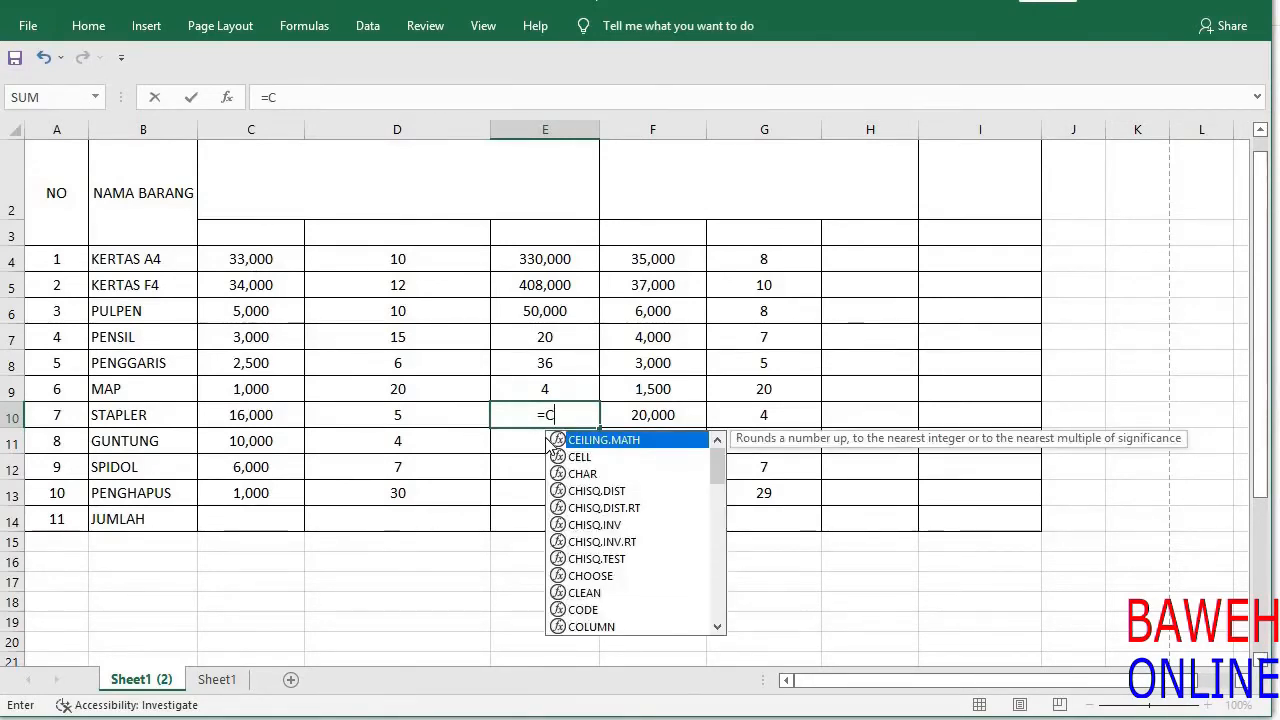
pyautogui.write('4*')
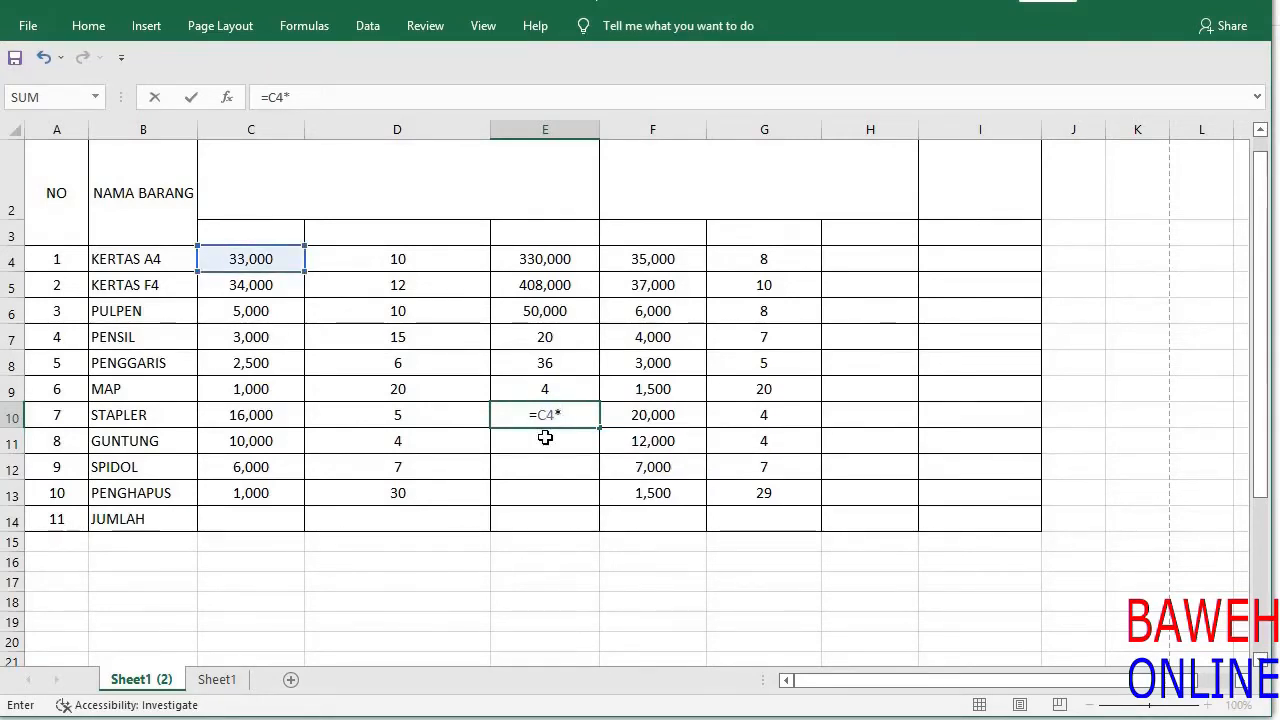
pyautogui.write('D')
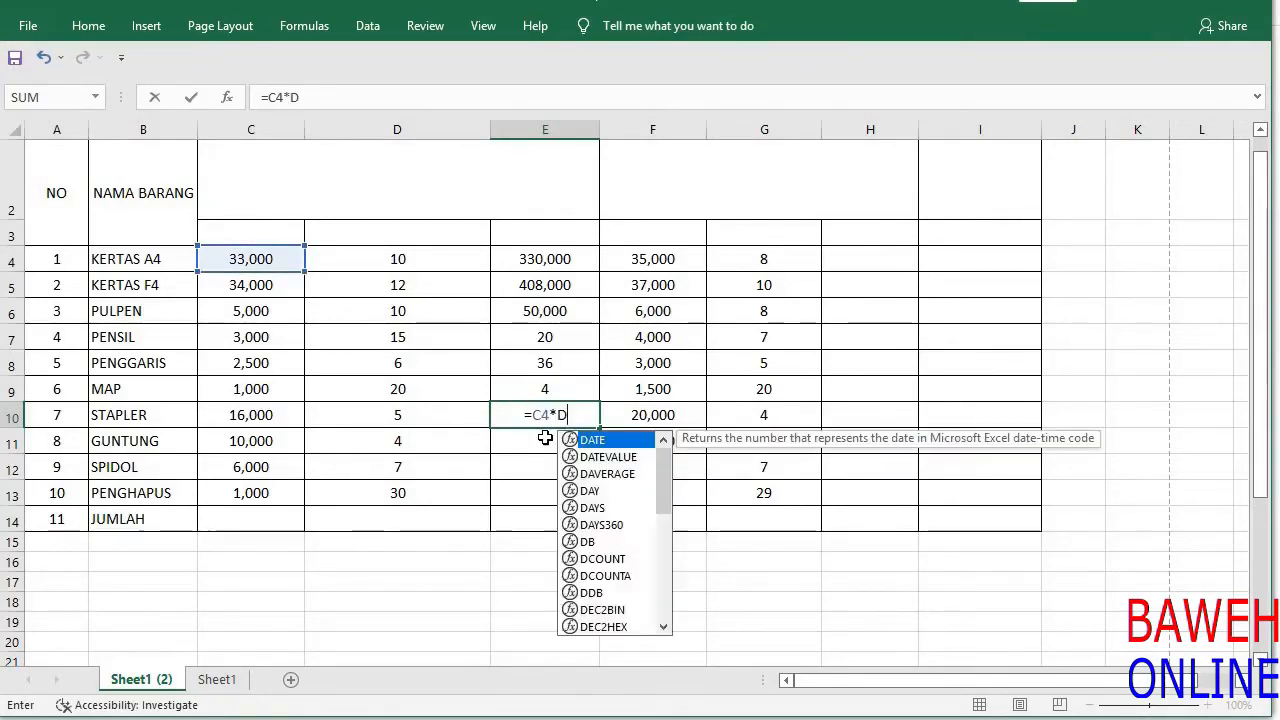
pyautogui.write('4')
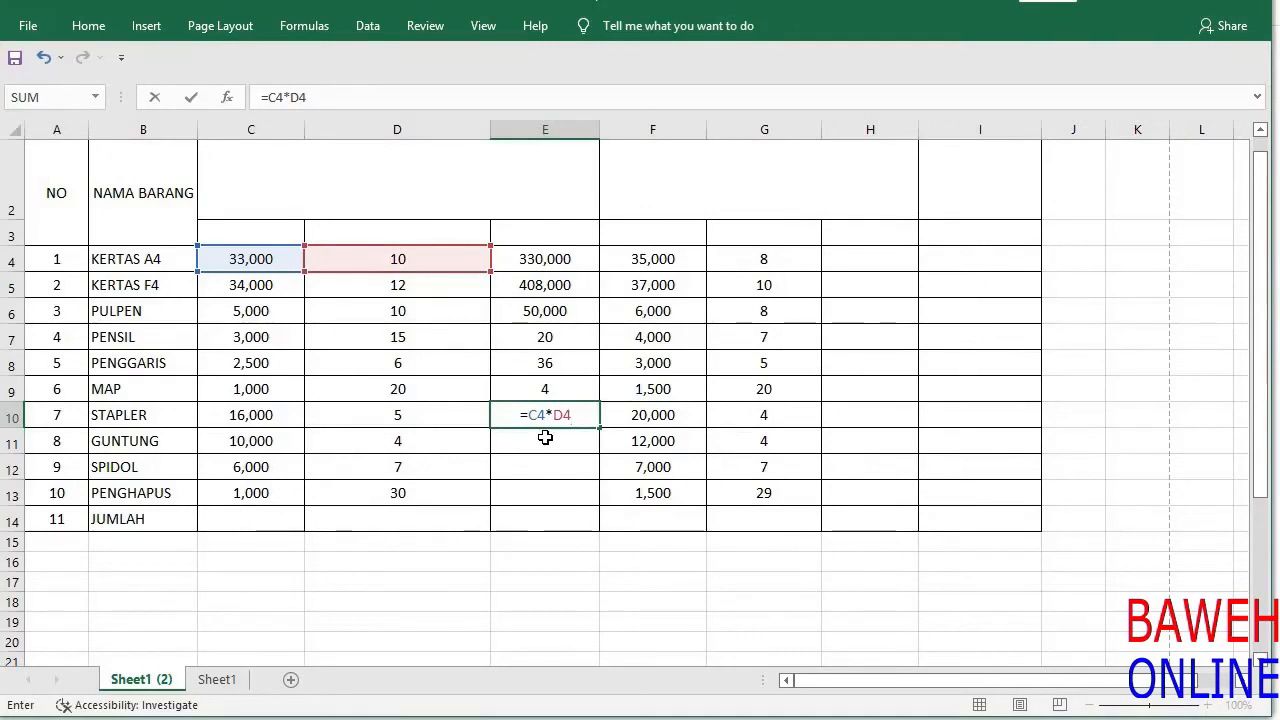
pyautogui.press('Return')
pyautogui.press('Up')
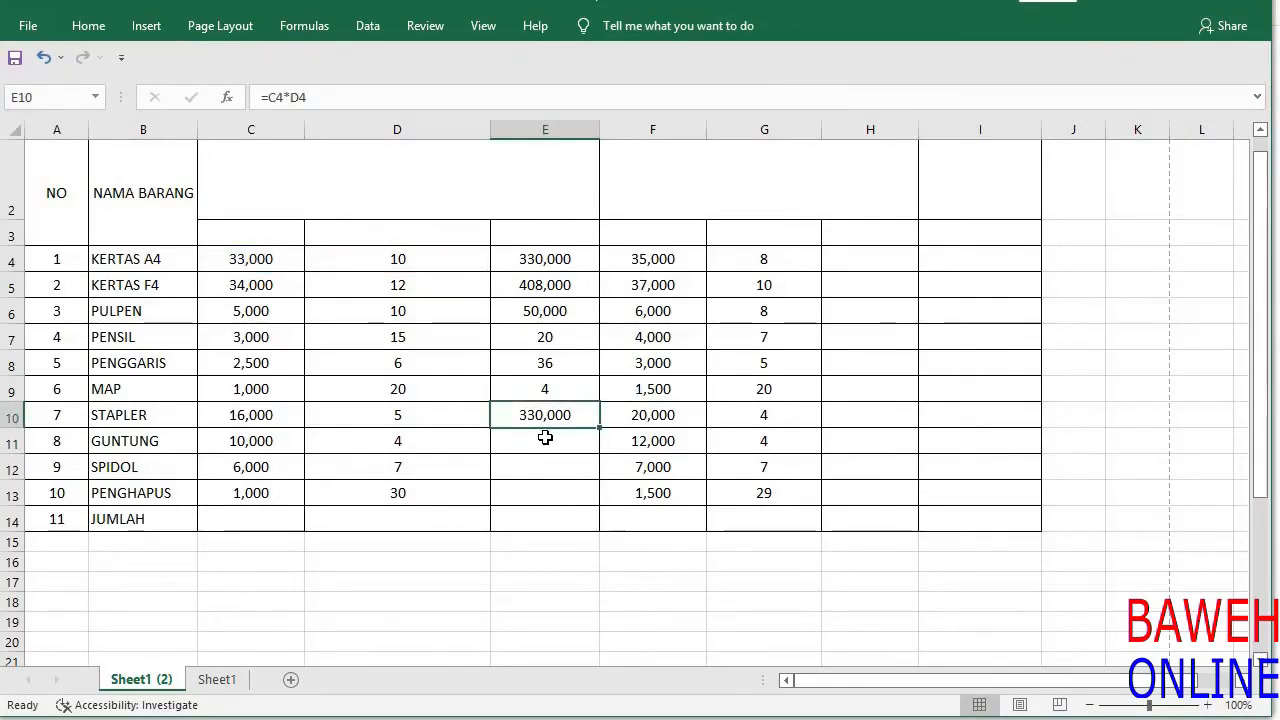
# Compare the constant-only formulas in the KERTAS rows of column E with the cell-reference formula in E10
pyautogui.press('Up')
pyautogui.press('Up')
pyautogui.press('Up')
pyautogui.press('Up')
pyautogui.press('Up')
pyautogui.press('Up')
pyautogui.press('Up')
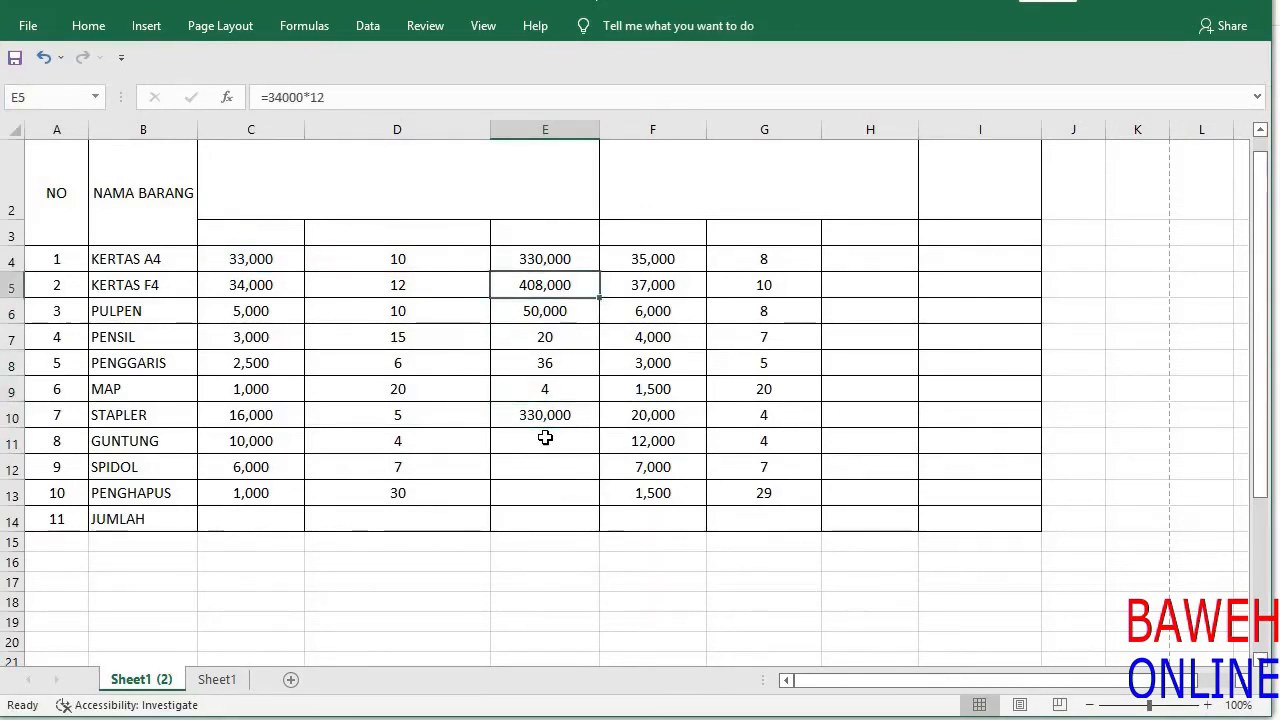
pyautogui.press('Down')
pyautogui.press('Down')
pyautogui.press('Down')
pyautogui.press('Down')
pyautogui.press('Down')
pyautogui.press('Down')
pyautogui.press('Down')
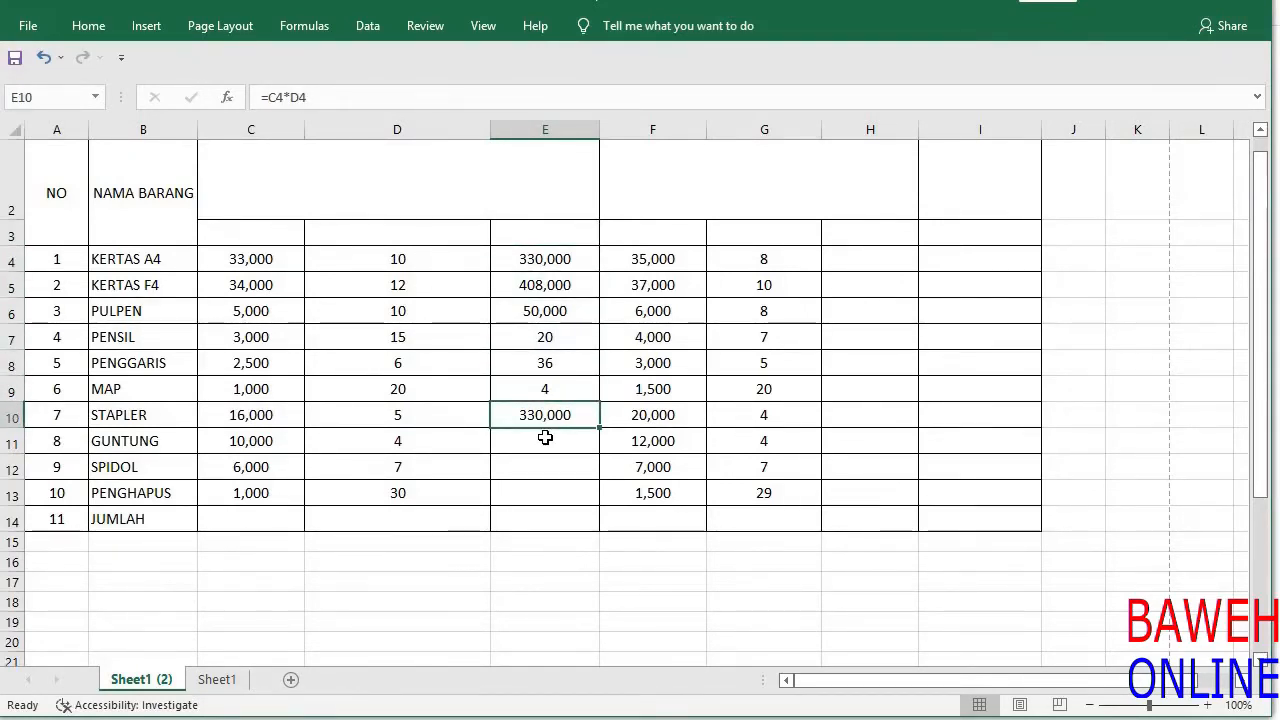
# Set the KERTAS A4 quantity in cell D4 to 14
pyautogui.press('Left')
pyautogui.press('Left')
pyautogui.press('Right')
pyautogui.press('Up')
pyautogui.press('Up')
pyautogui.press('Up')
pyautogui.press('Up')
pyautogui.press('Up')
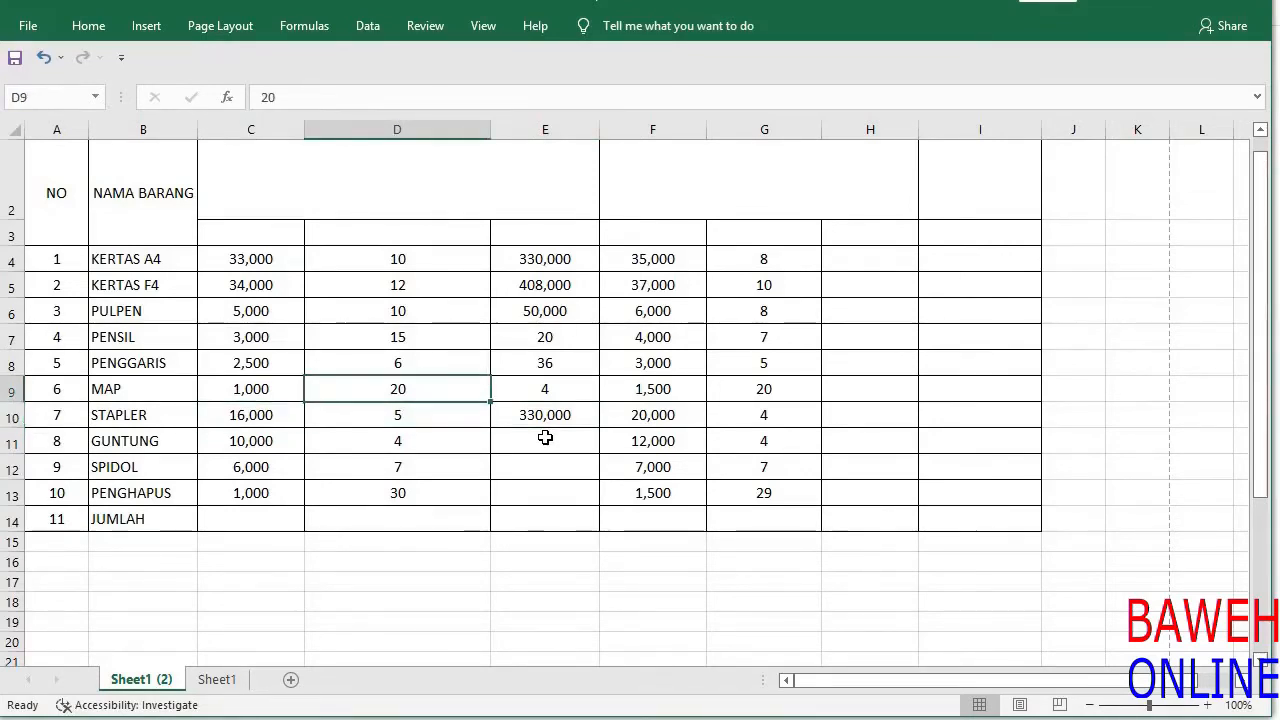
pyautogui.press('Up')
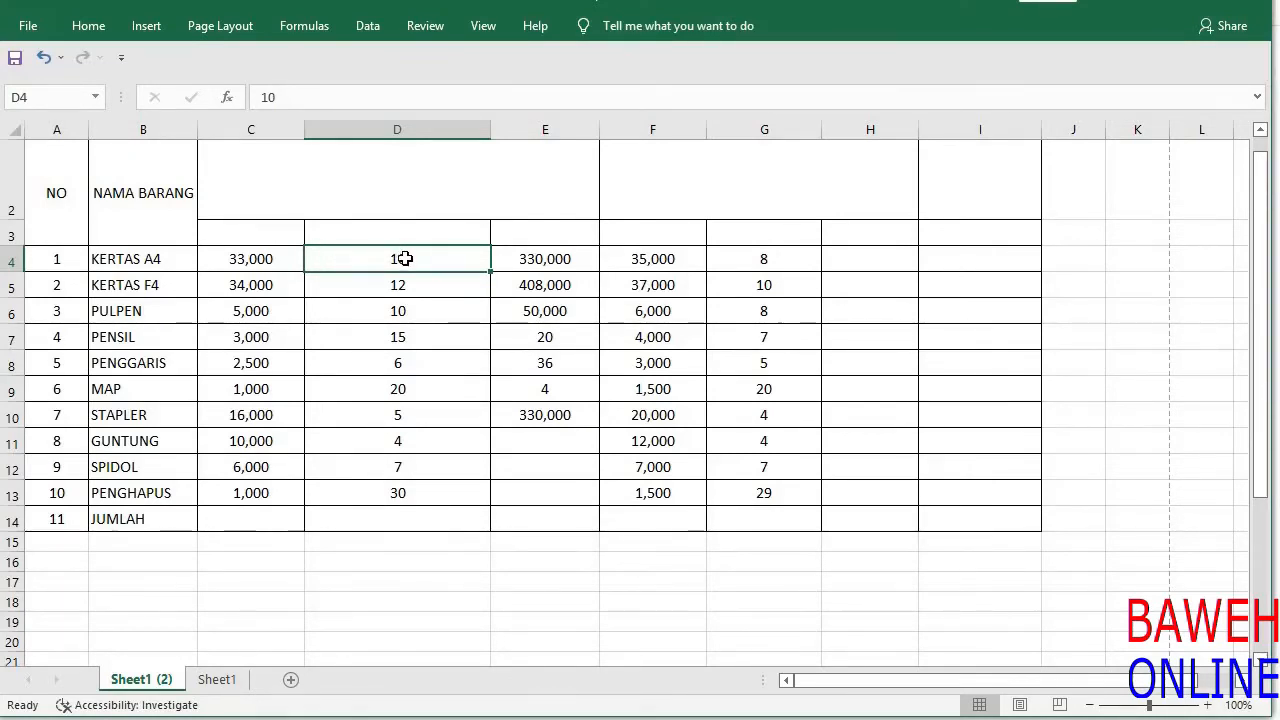
pyautogui.write('1')
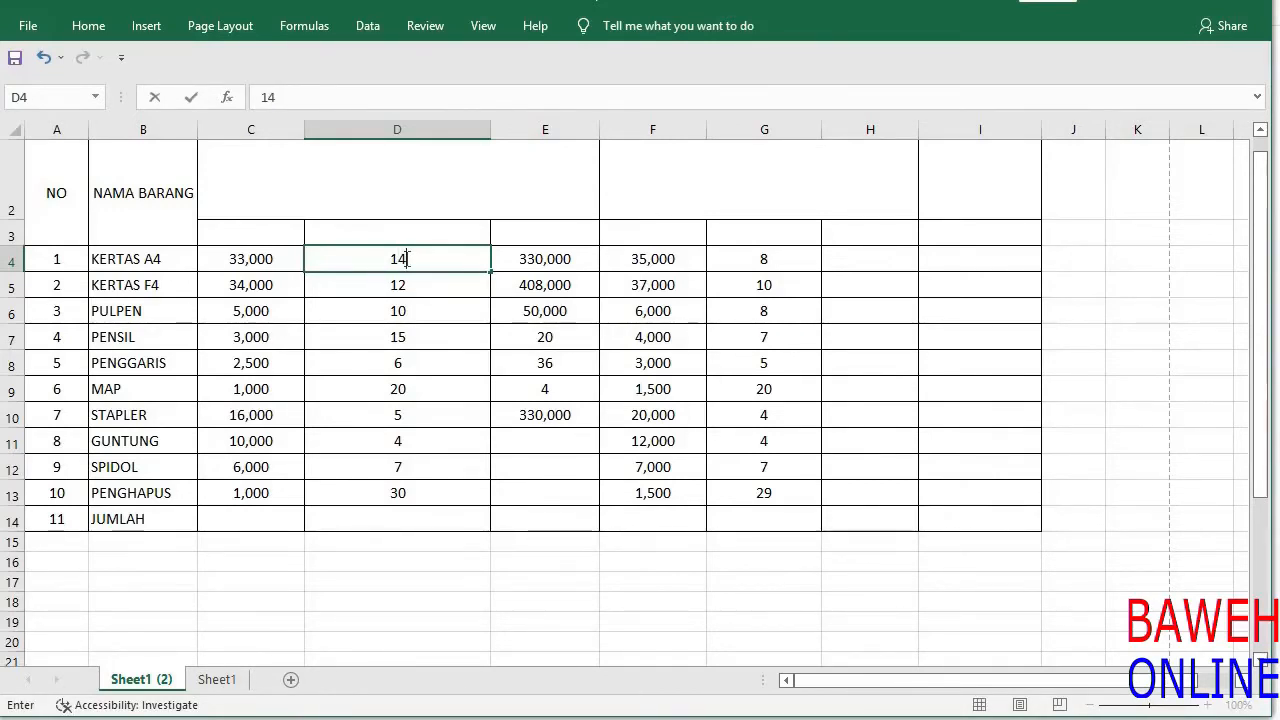
pyautogui.press('Return')
# Examine how the constant formula in E4 and the cell-reference formula in E10 respond to the changed D4 value
pyautogui.press('Up')
pyautogui.press('Right')
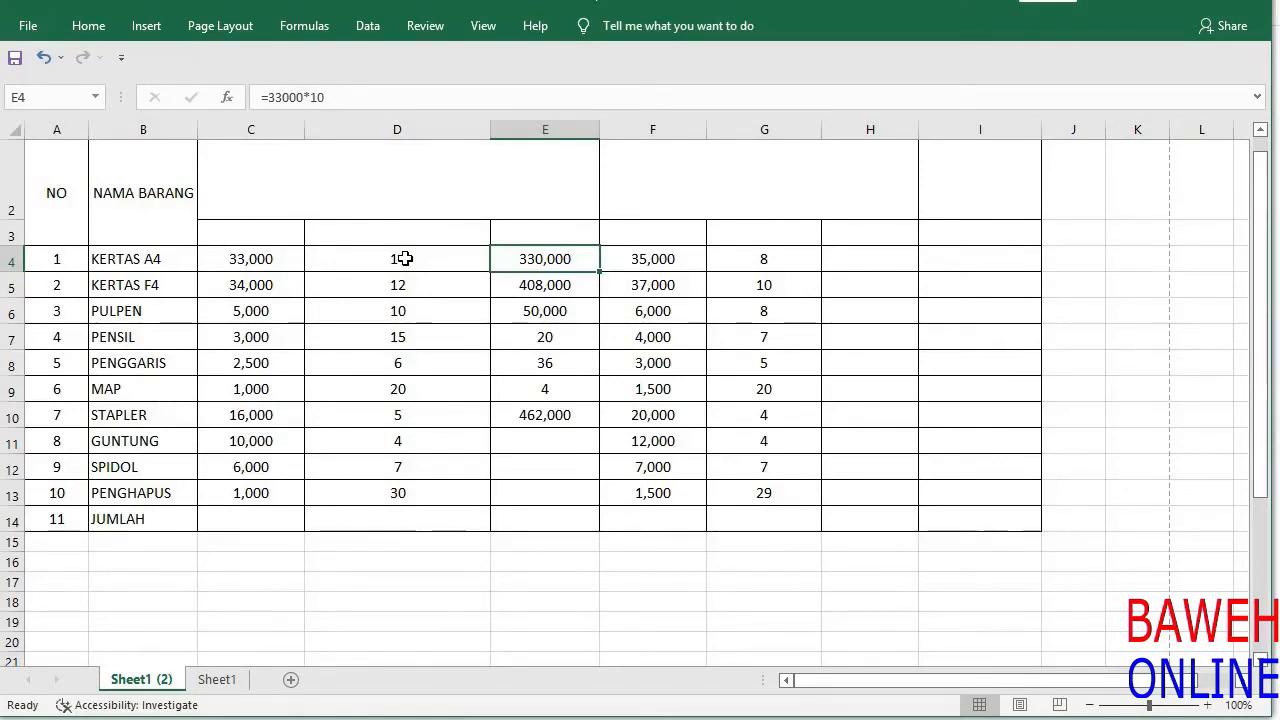
pyautogui.press('Down')
pyautogui.press('Down')
pyautogui.press('Down')
pyautogui.press('Down')
pyautogui.press('Down')
pyautogui.press('Down')
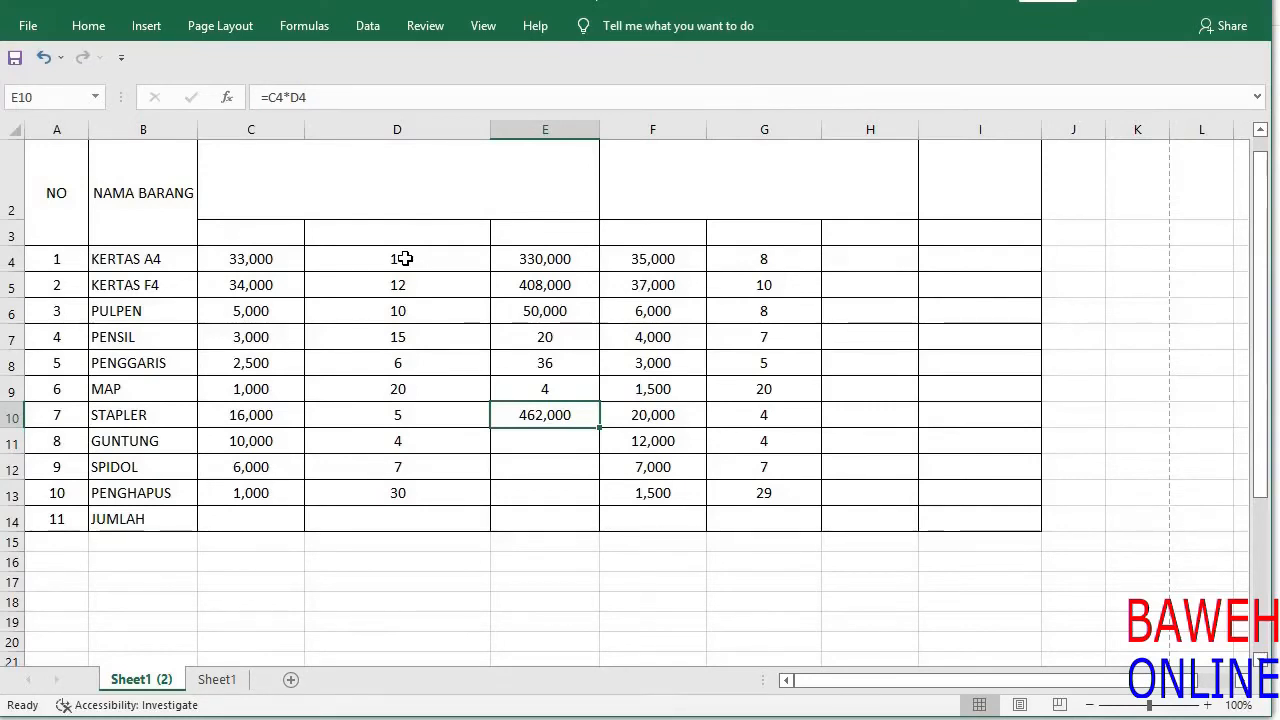
pyautogui.press('Up')
pyautogui.press('Up')
pyautogui.press('Up')
pyautogui.press('Up')
pyautogui.press('Up')
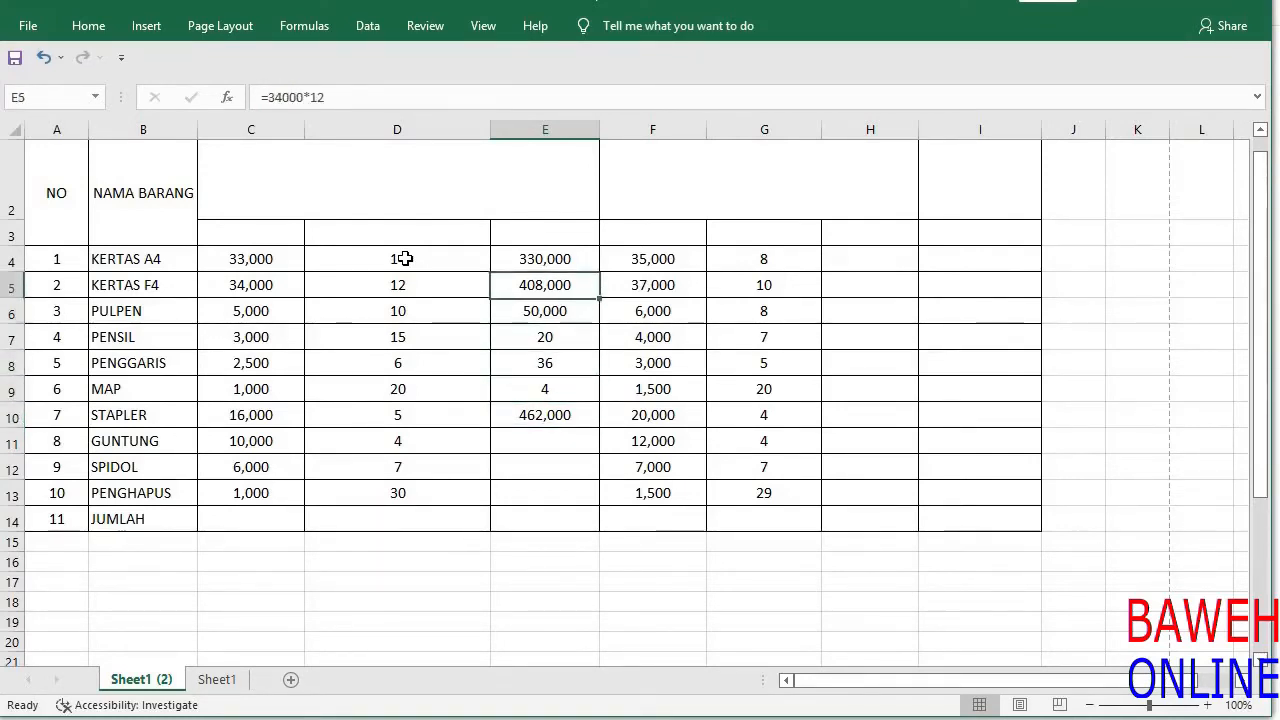
pyautogui.press('Up')
pyautogui.press('Left')
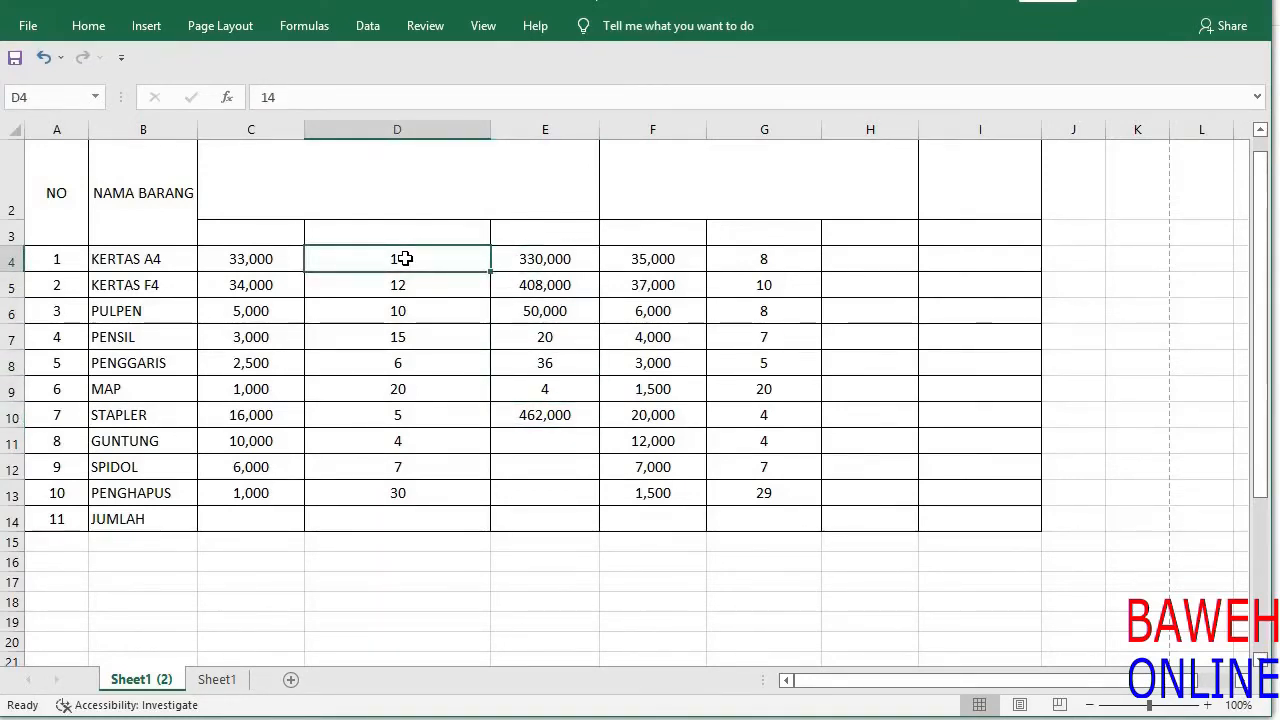
pyautogui.press('Right')
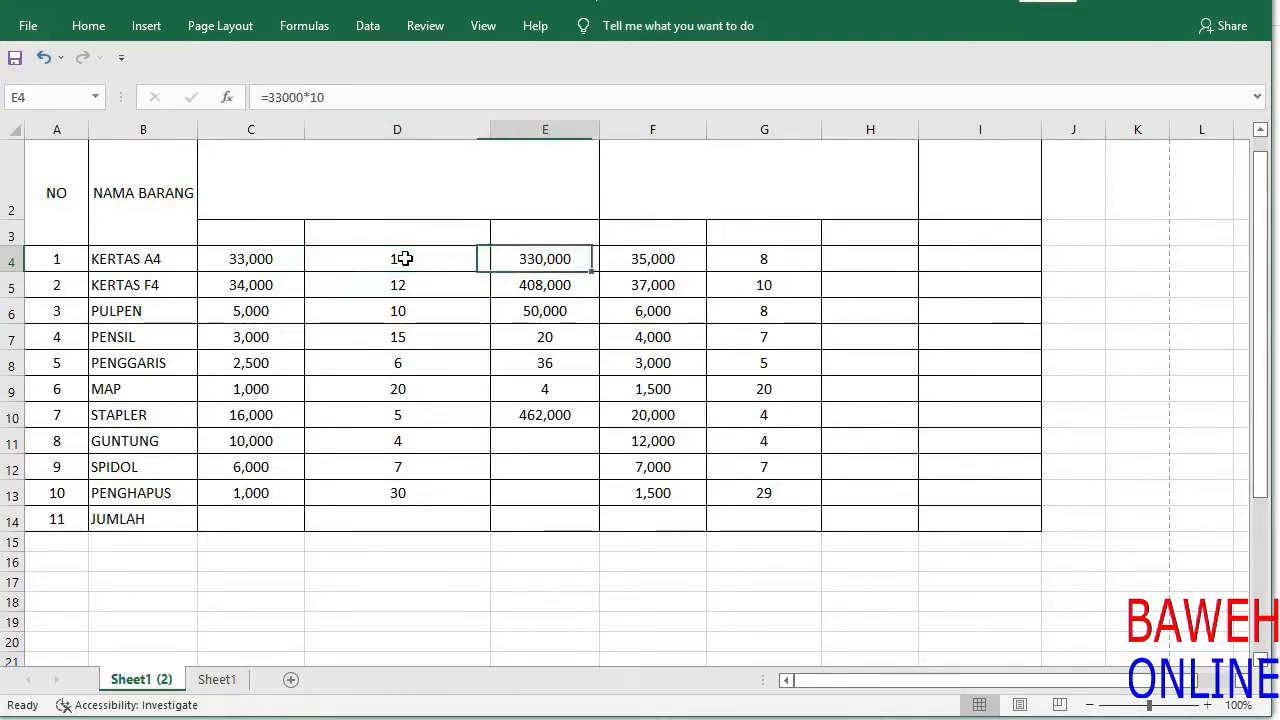
pyautogui.press('Down')
pyautogui.press('Down')
pyautogui.press('Down')
pyautogui.press('Down')
pyautogui.press('Down')
pyautogui.press('Down')
pyautogui.press('Escape')
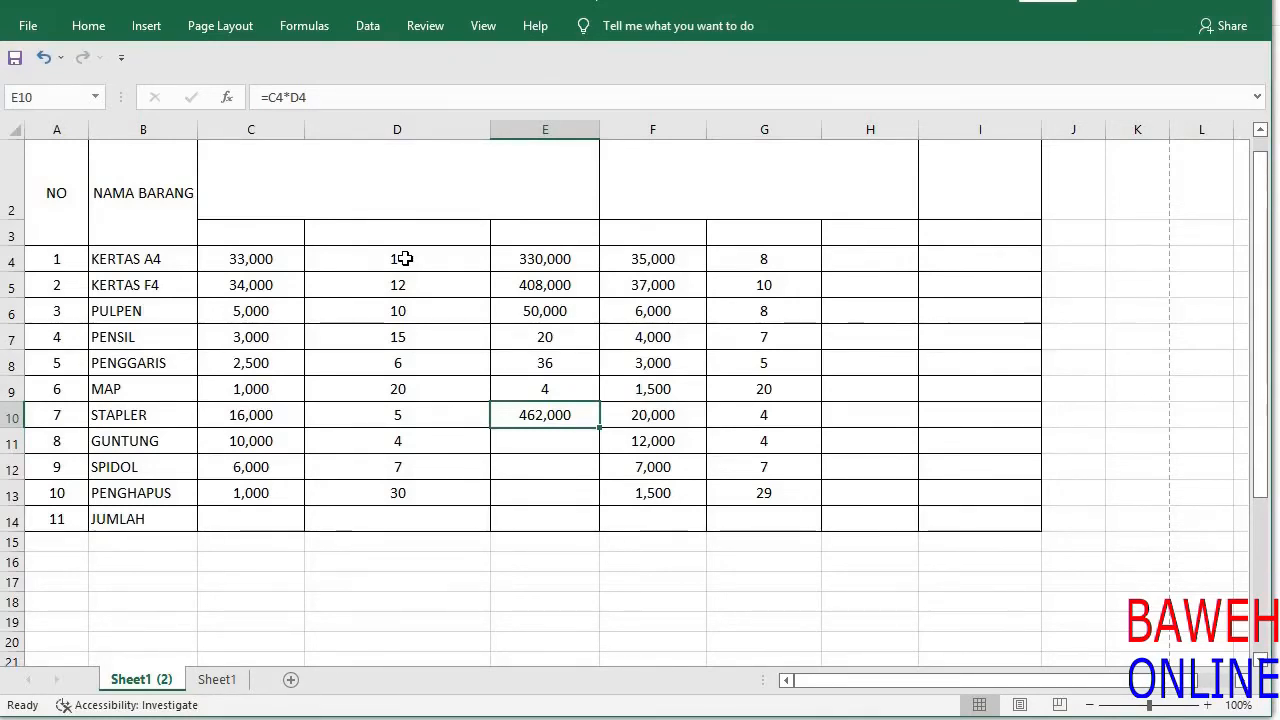
# Calculate the GUNTUNG amount in cell E11 by picking the row's cells for the formula =C11*D11
pyautogui.press('Down')
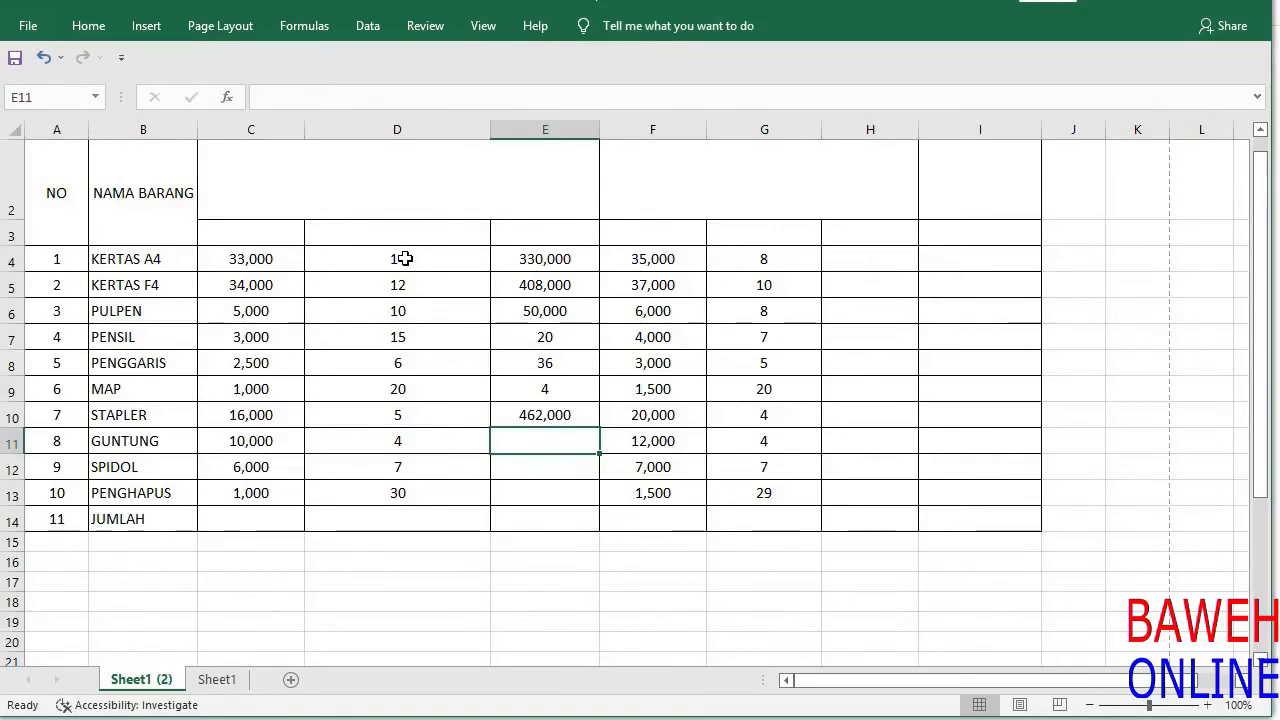
pyautogui.write('=')
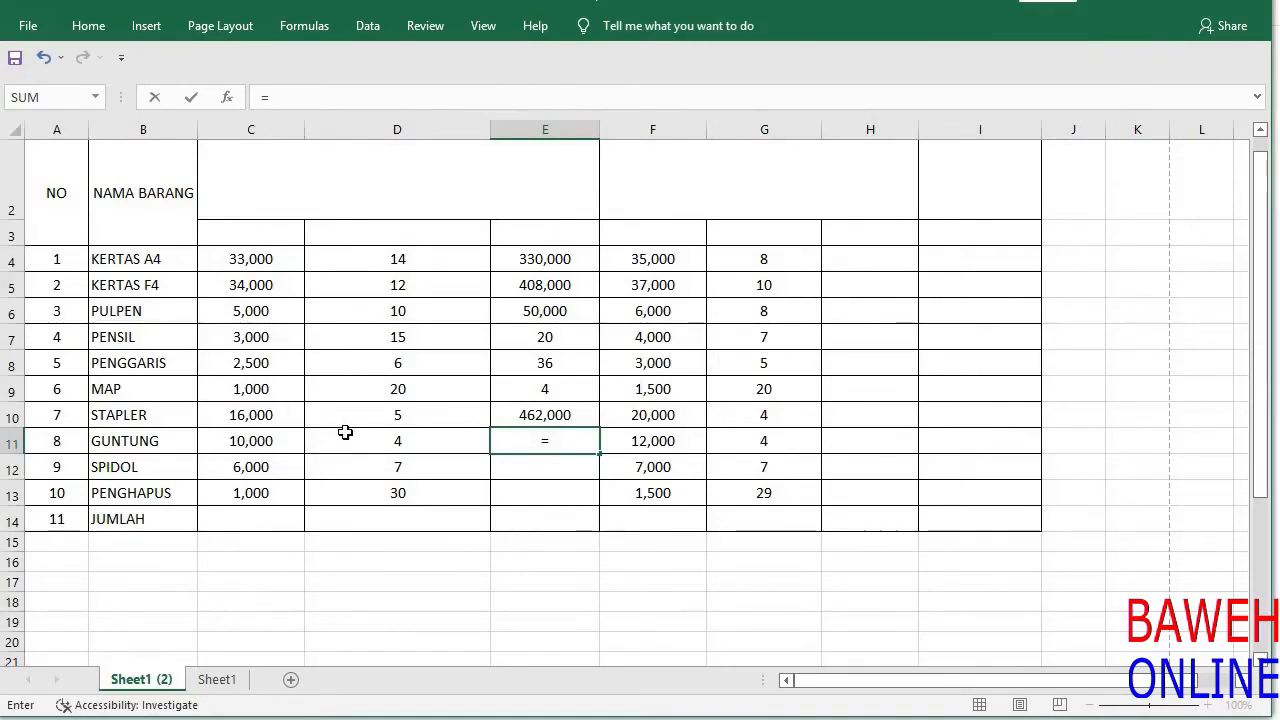
pyautogui.click(258, 442)
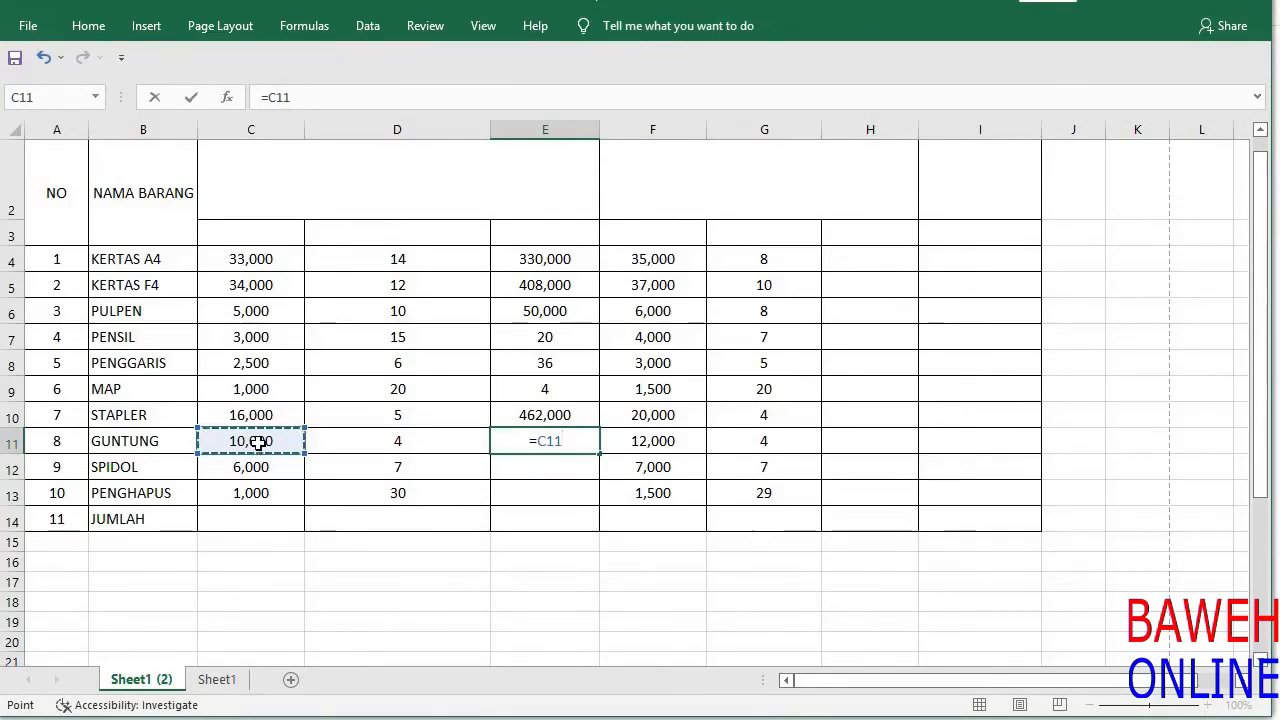
pyautogui.write('*')
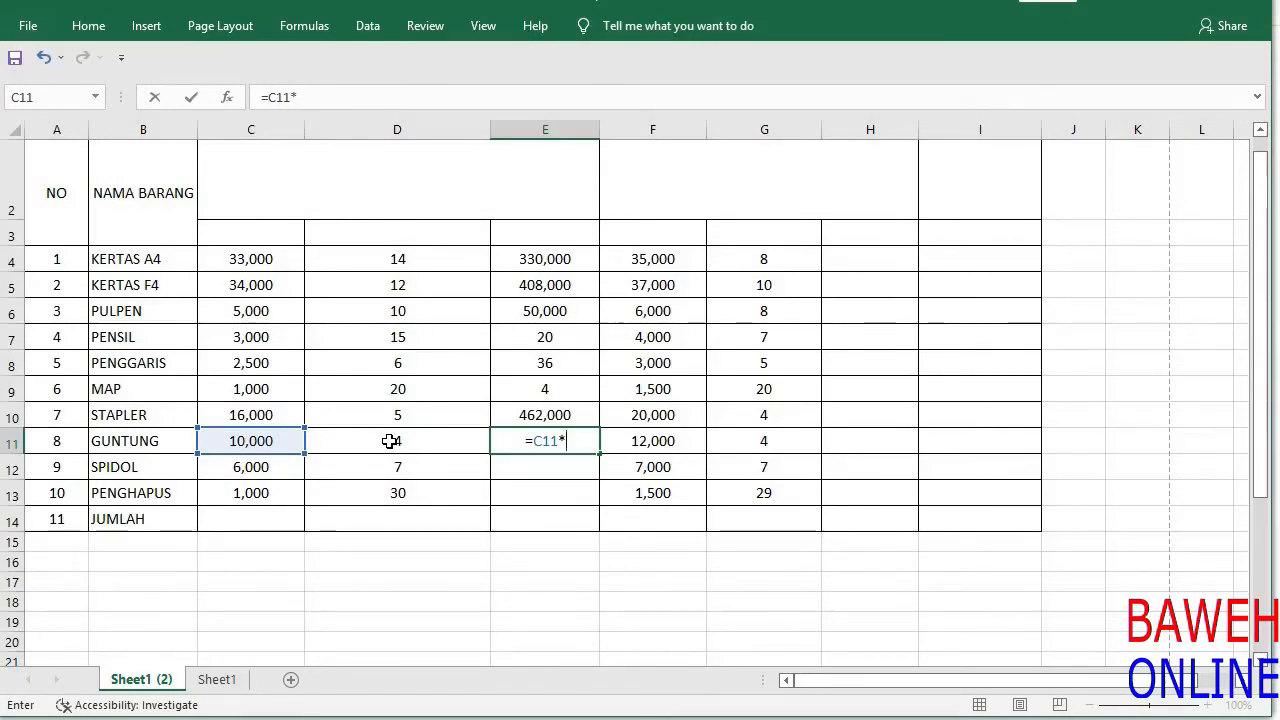
pyautogui.click(480, 443)
pyautogui.press('Return')
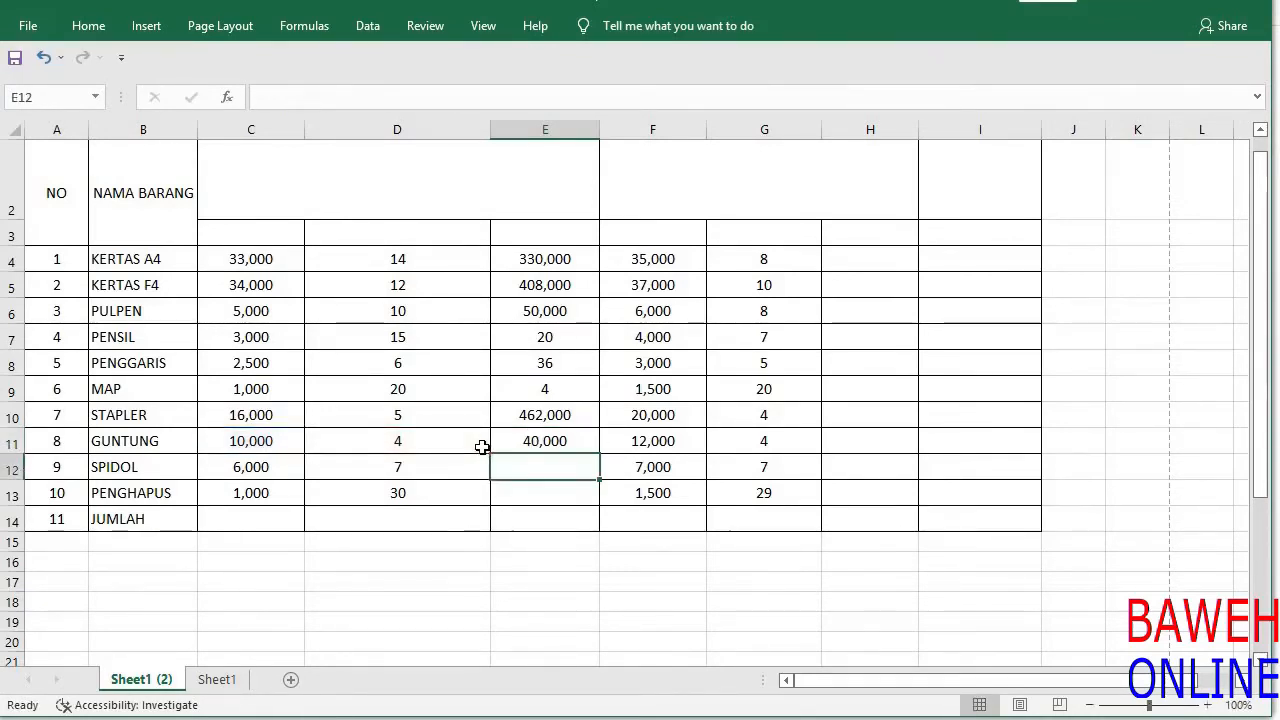
pyautogui.press('Up')
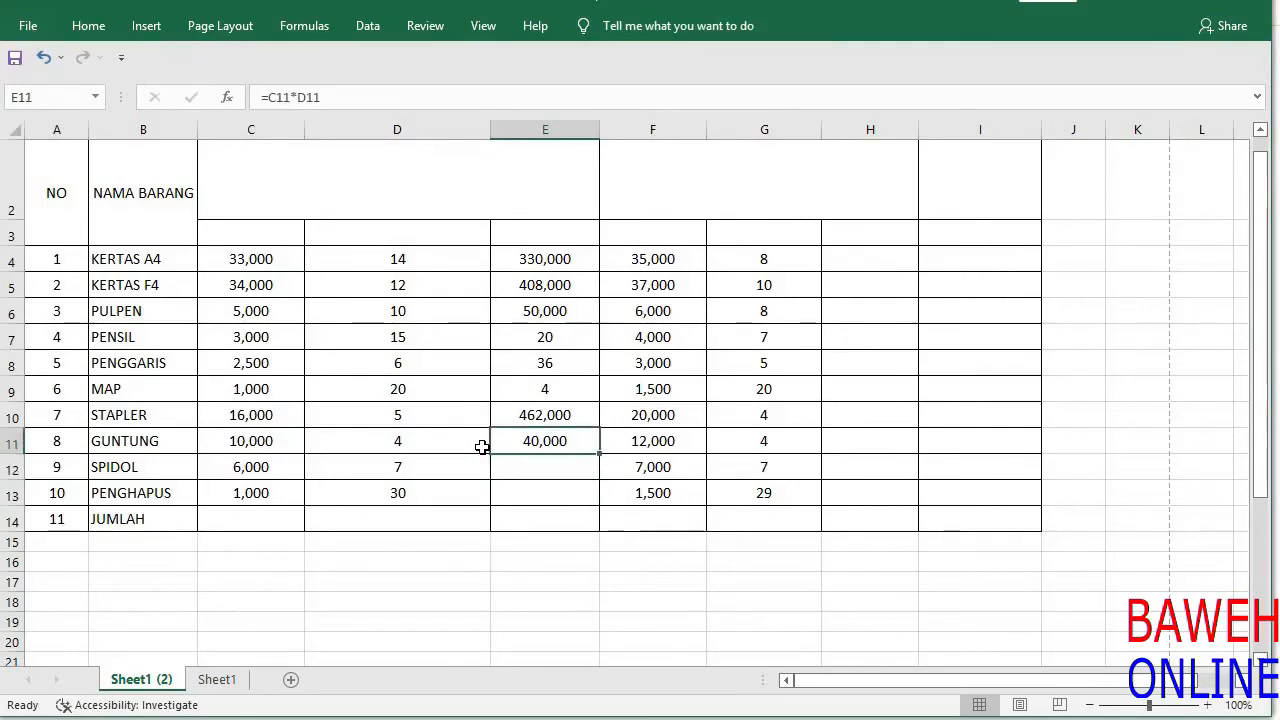
pyautogui.press('Down')
pyautogui.press('Up')
# Calculate the KERTAS A4 amount in H4 with =F4*G4 by picking the row's cells, and fill the formula down to H13
pyautogui.click(882, 255)
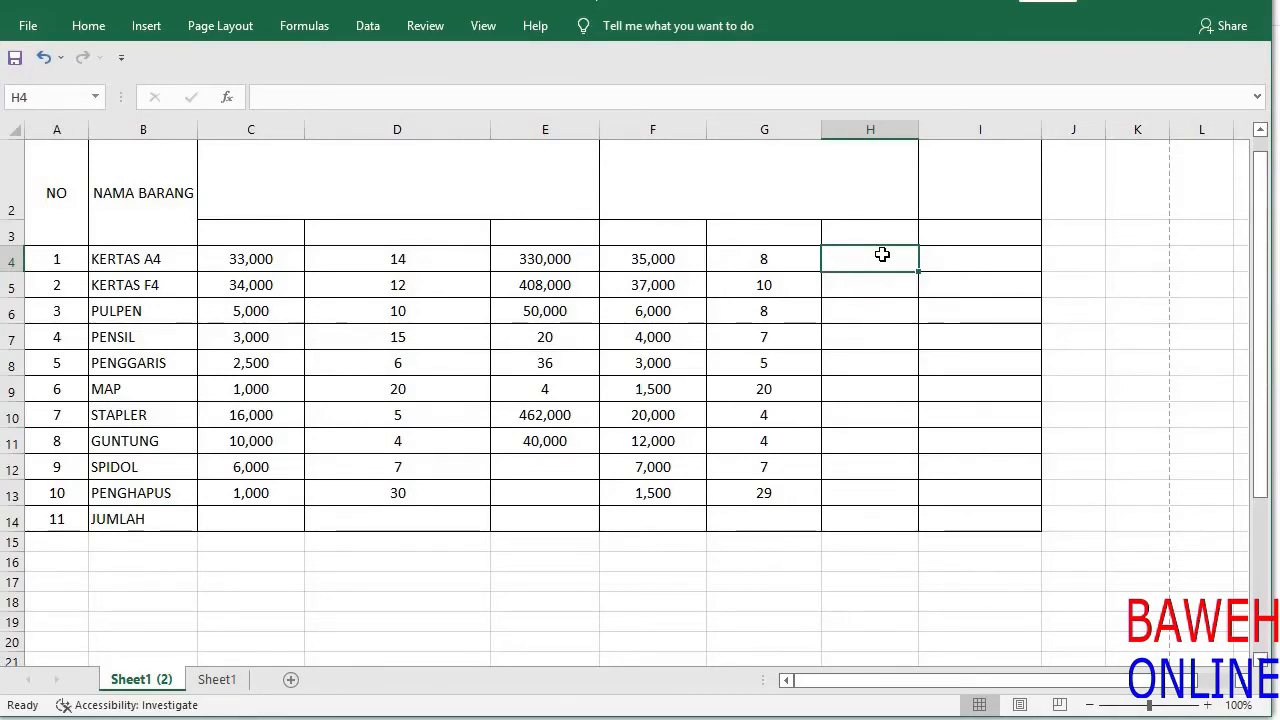
pyautogui.click(666, 259)
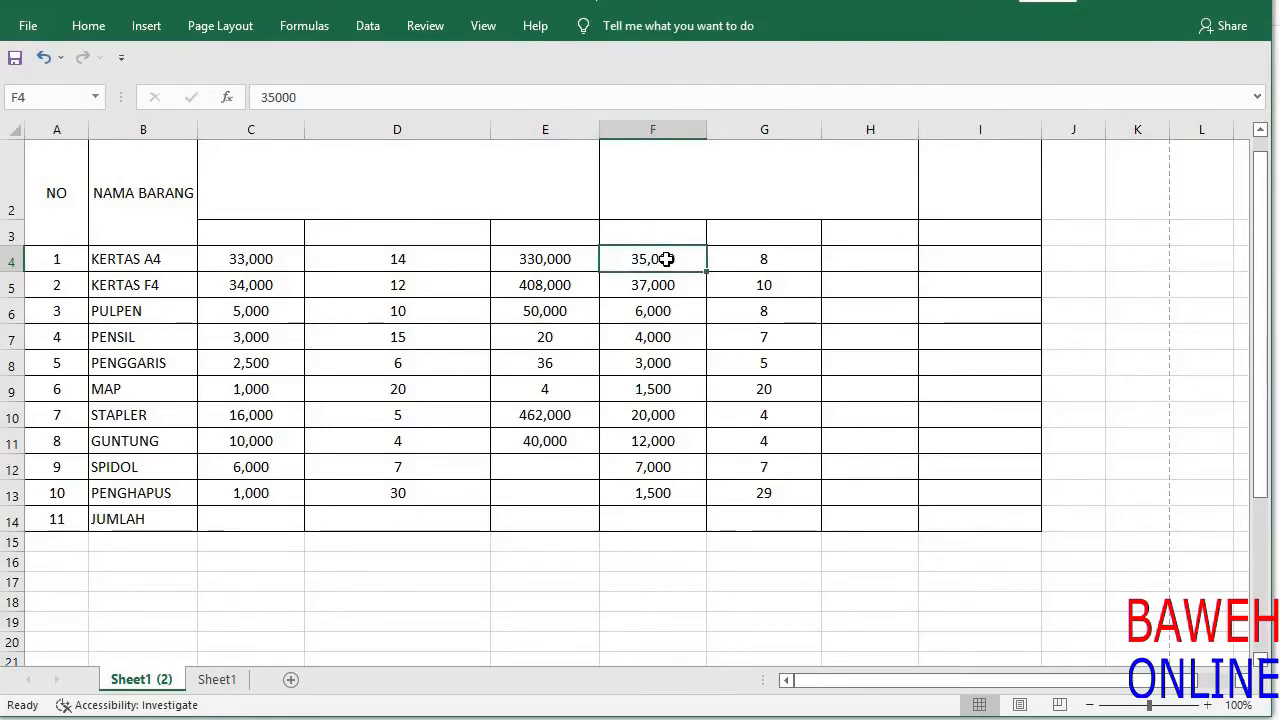
pyautogui.click(765, 259)
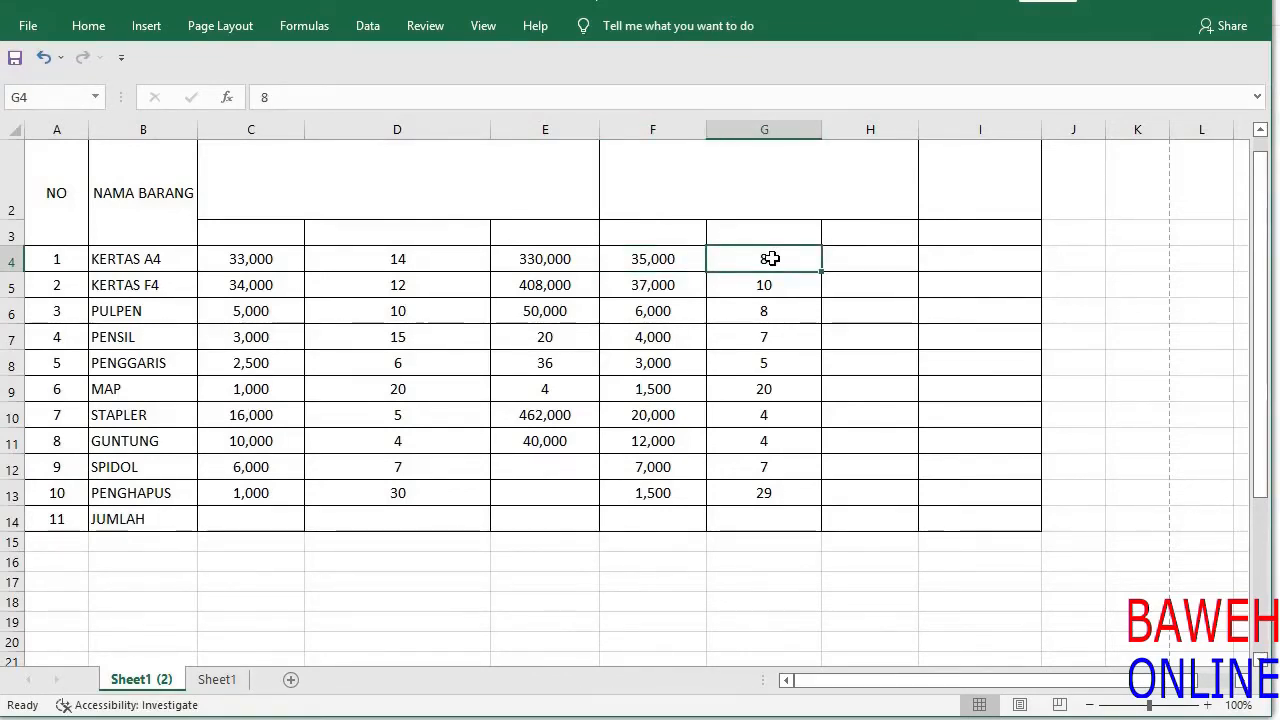
pyautogui.click(863, 261)
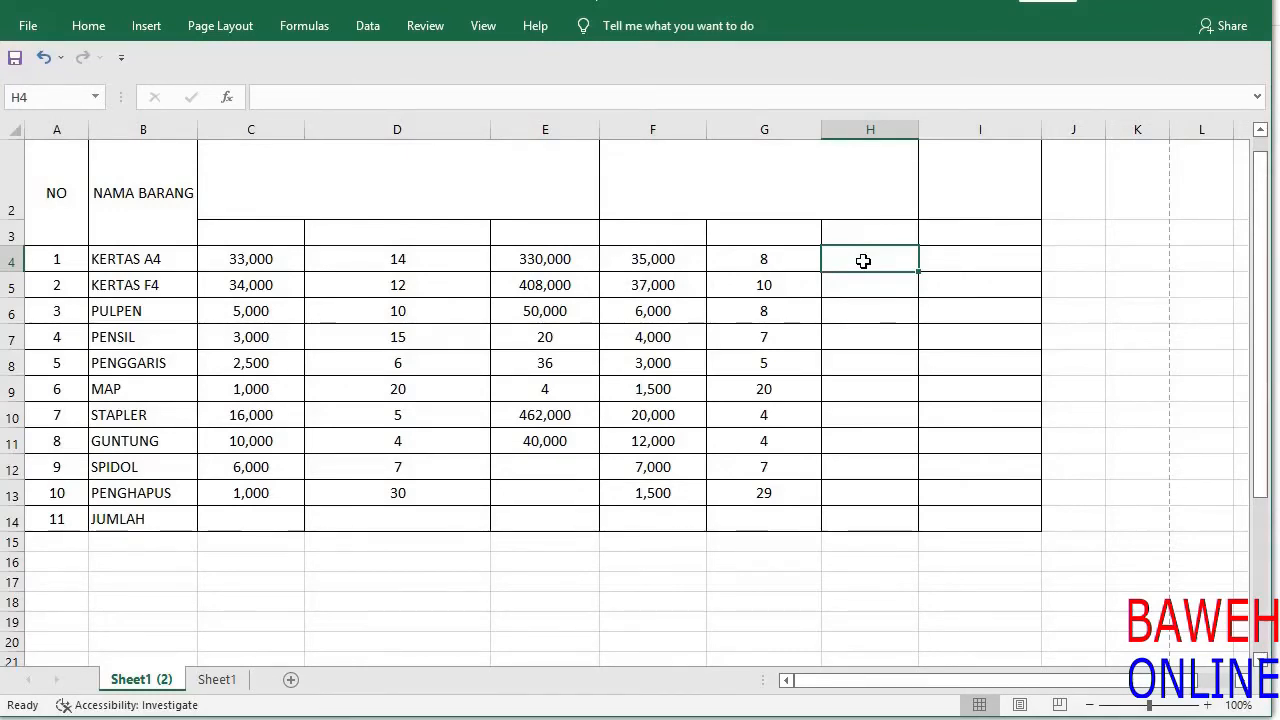
pyautogui.write('=')
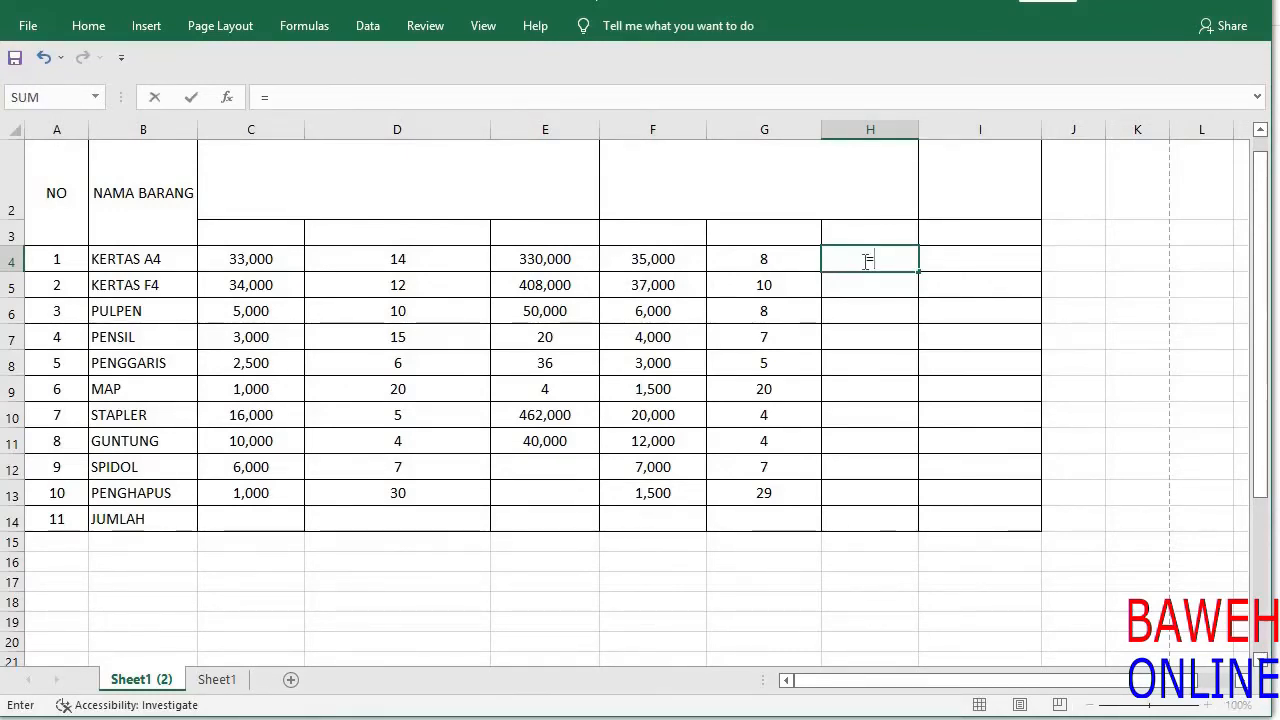
pyautogui.click(661, 256)
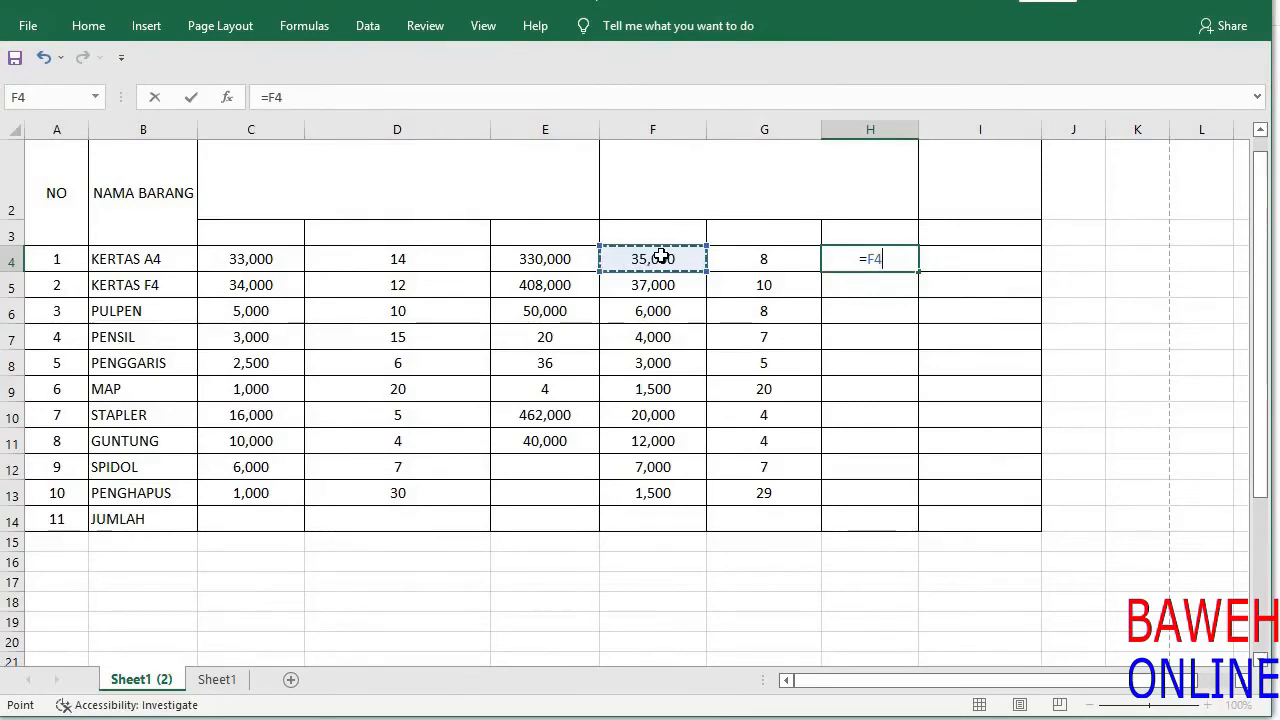
pyautogui.write('*')
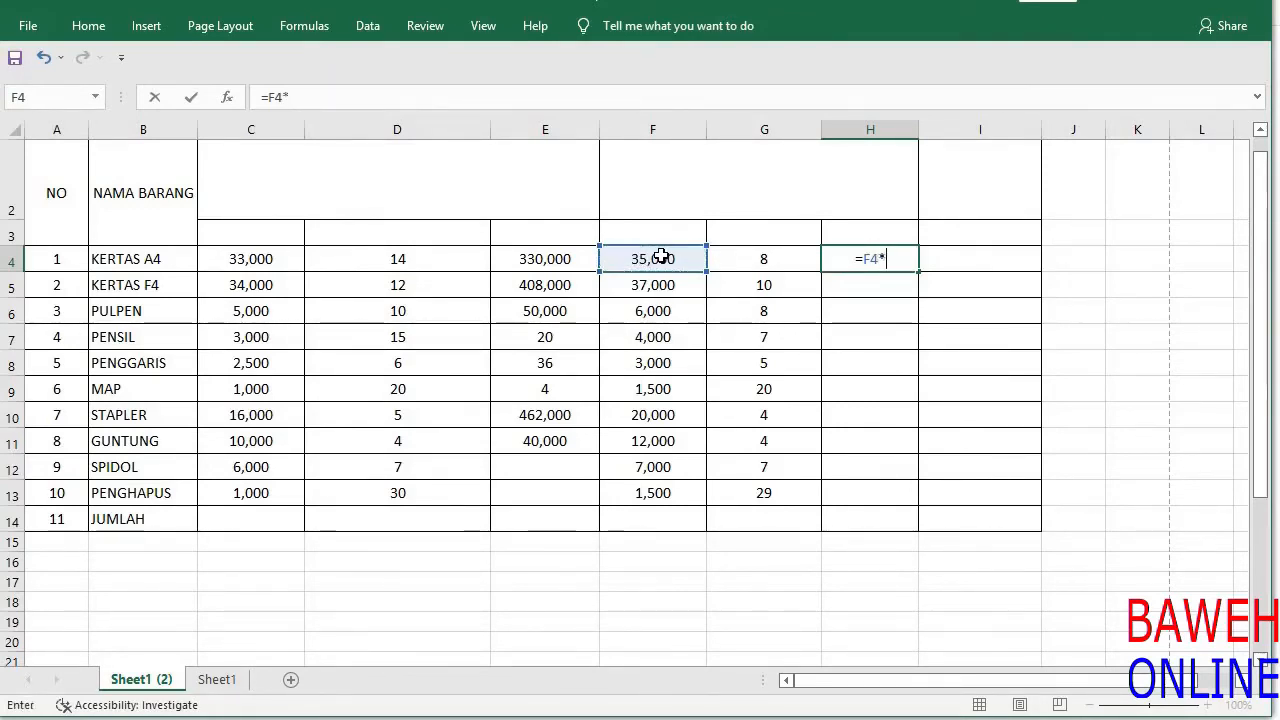
pyautogui.click(767, 261)
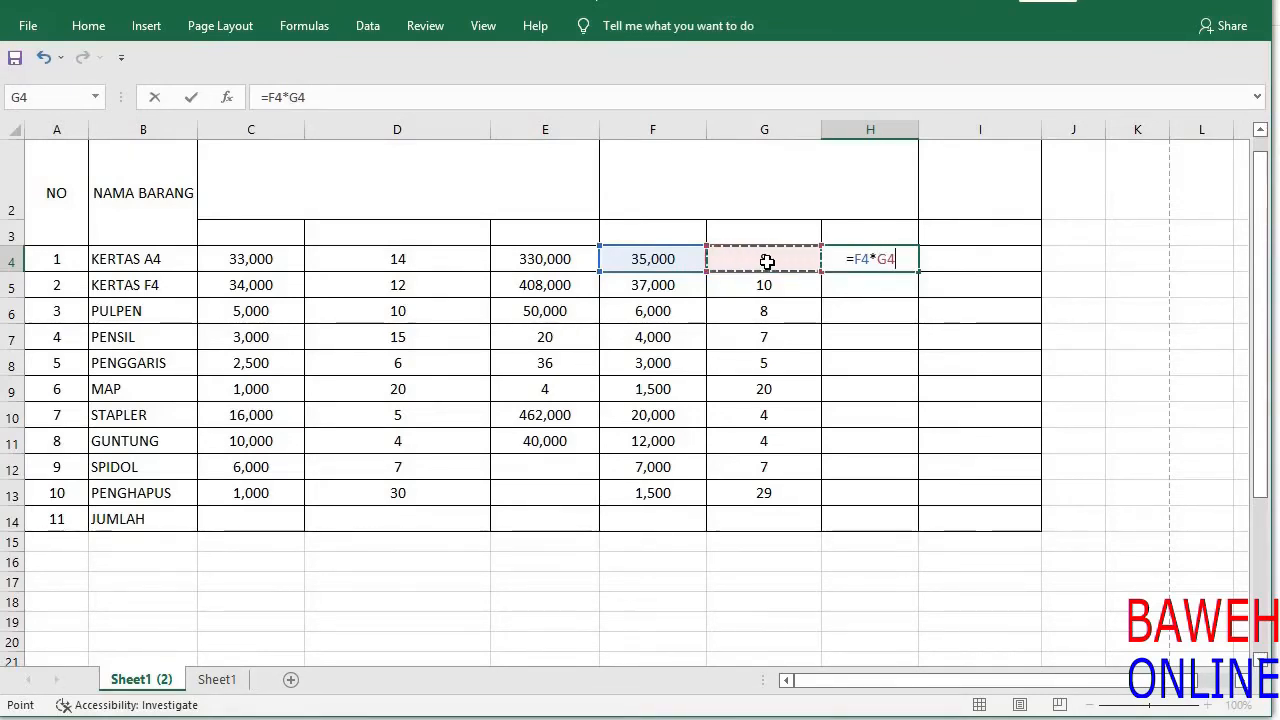
pyautogui.press('Return')
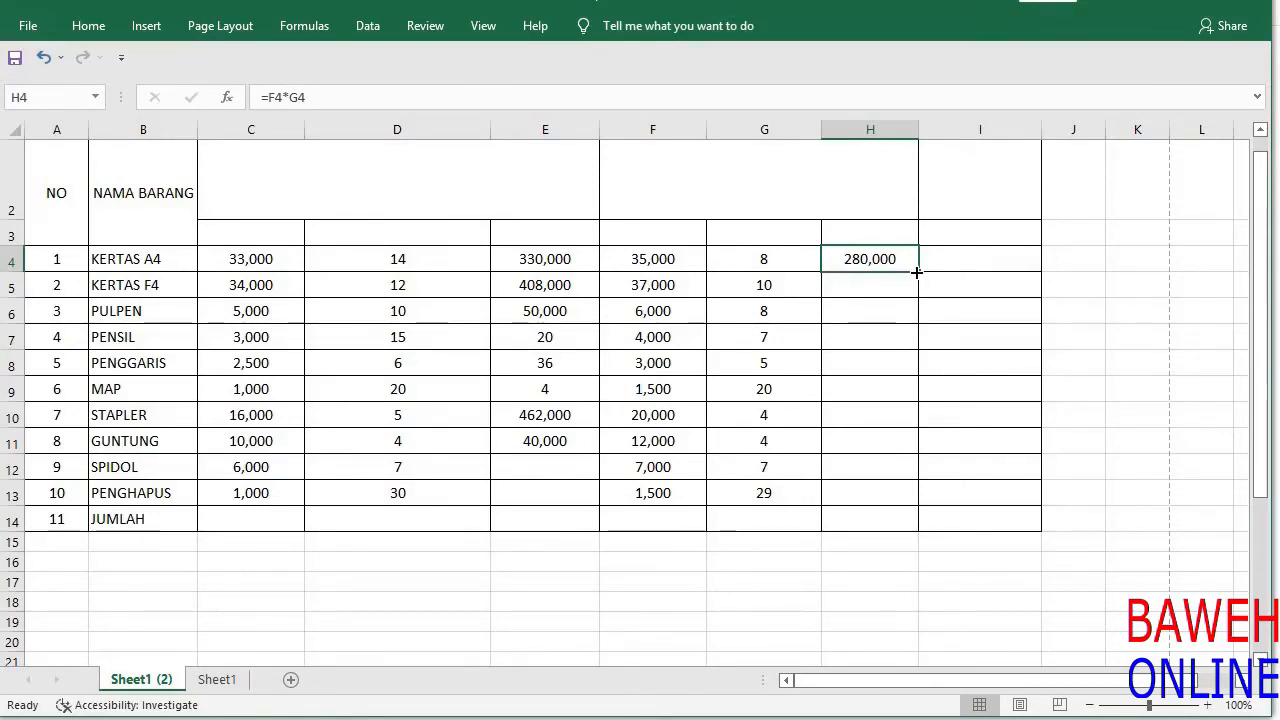
pyautogui.moveTo(916, 272); pyautogui.dragTo(908, 497)
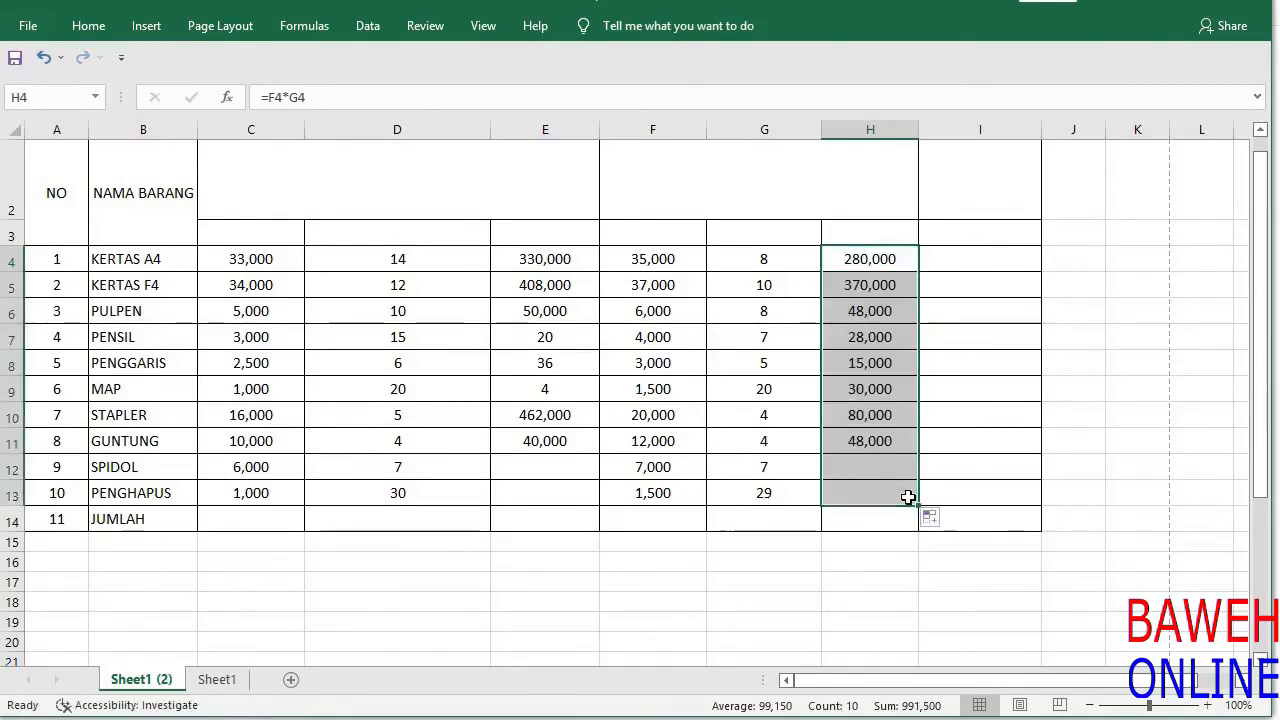
# Examine how the row references adapt in the multiplication formulas copied down column H
pyautogui.click(866, 292)
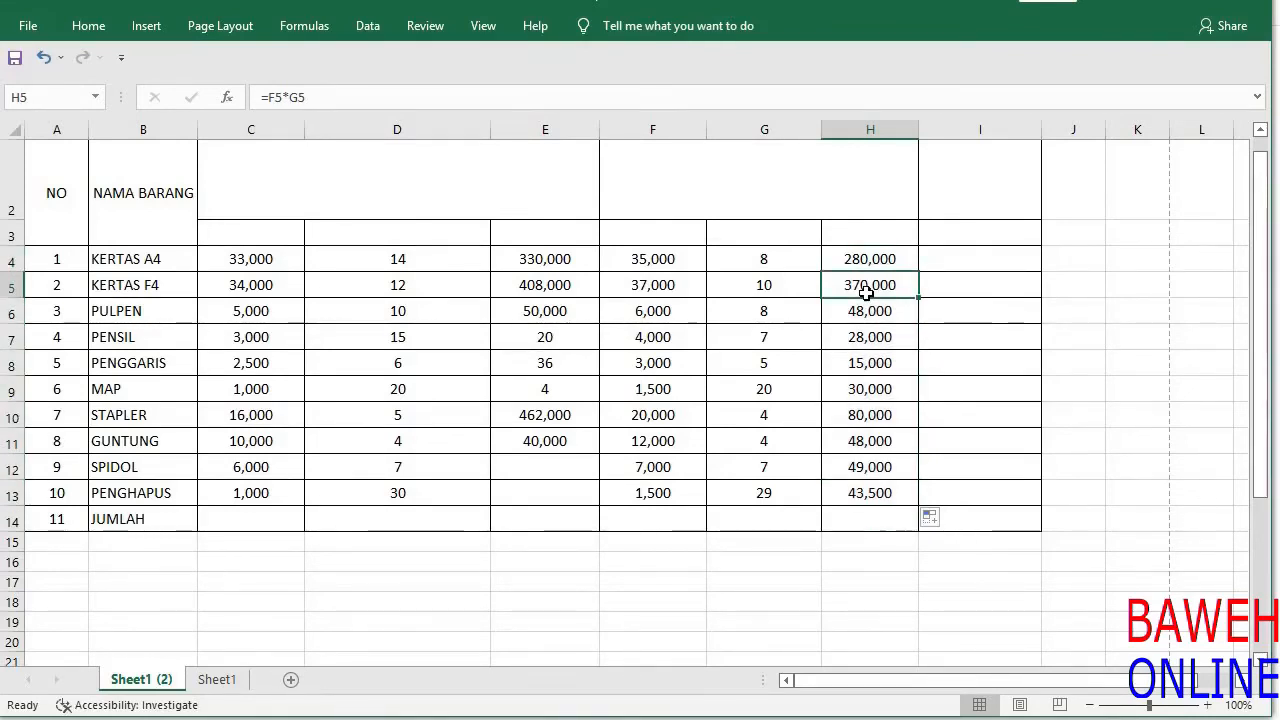
pyautogui.press('Down')
pyautogui.press('Down')
pyautogui.press('Down')
pyautogui.press('Down')
pyautogui.press('Down')
pyautogui.press('Down')
pyautogui.press('Down')
pyautogui.press('Up')
pyautogui.press('Up')
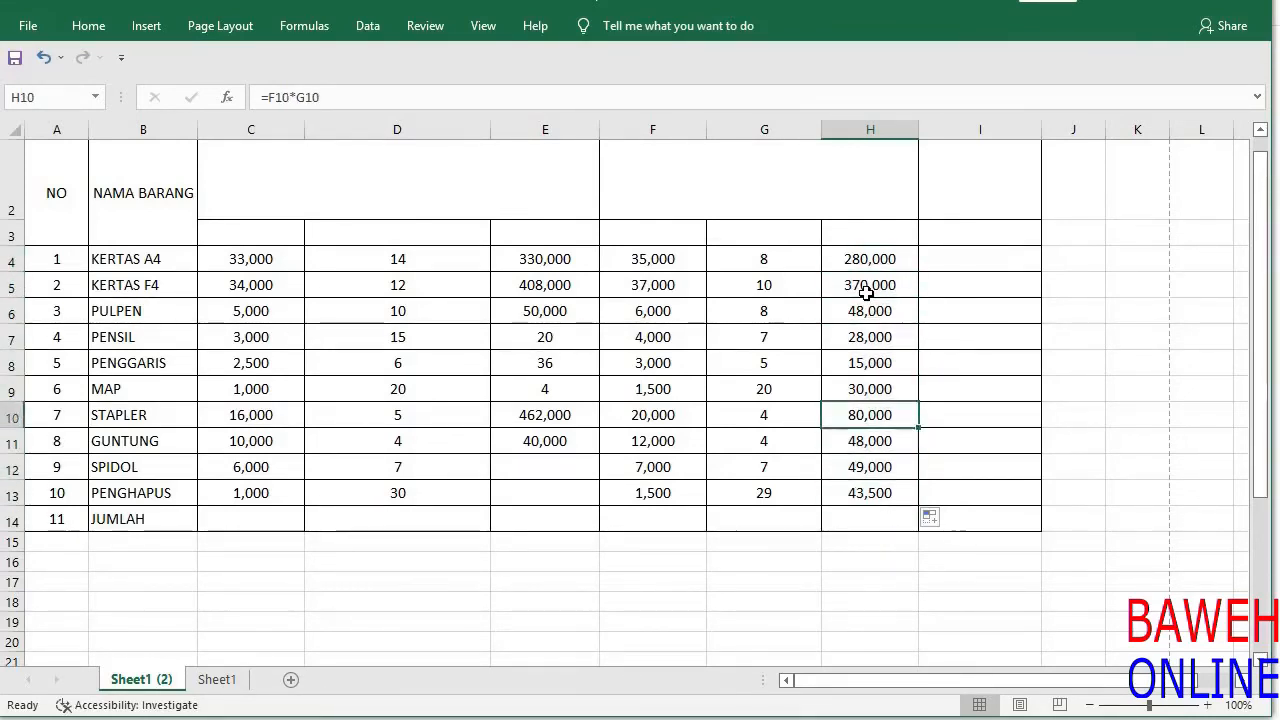
pyautogui.press('Up')
pyautogui.press('Up')
pyautogui.press('Up')
pyautogui.press('Up')
pyautogui.press('Up')
pyautogui.press('Up')
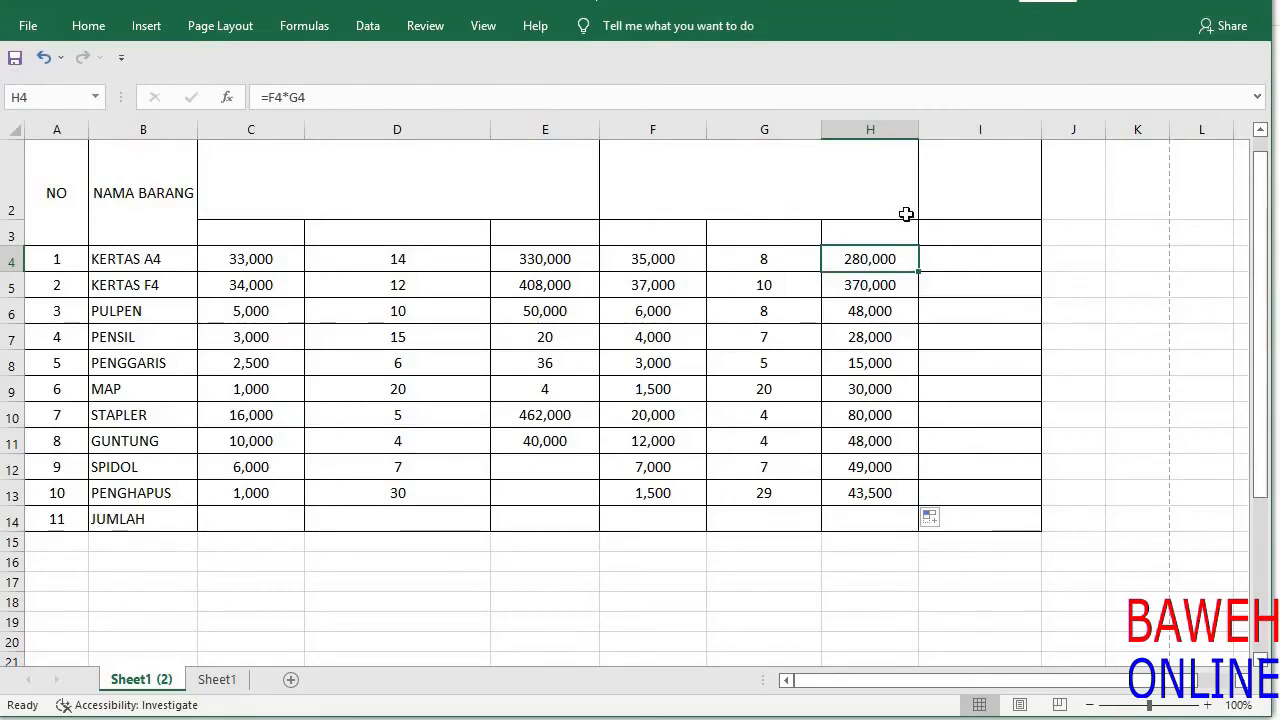
# Change the H4 formula to the division =F4/G4 and fill it down through H13
pyautogui.click(354, 96)
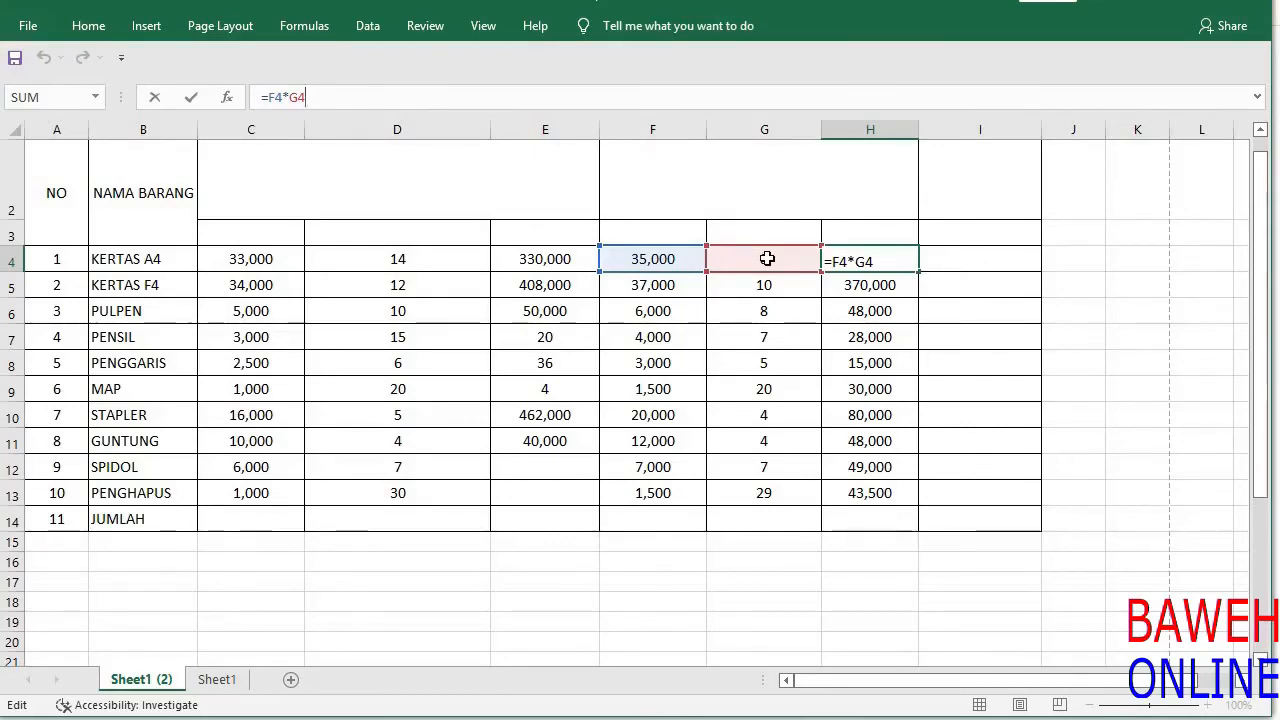
pyautogui.moveTo(714, 181); pyautogui.dragTo(449, 100)
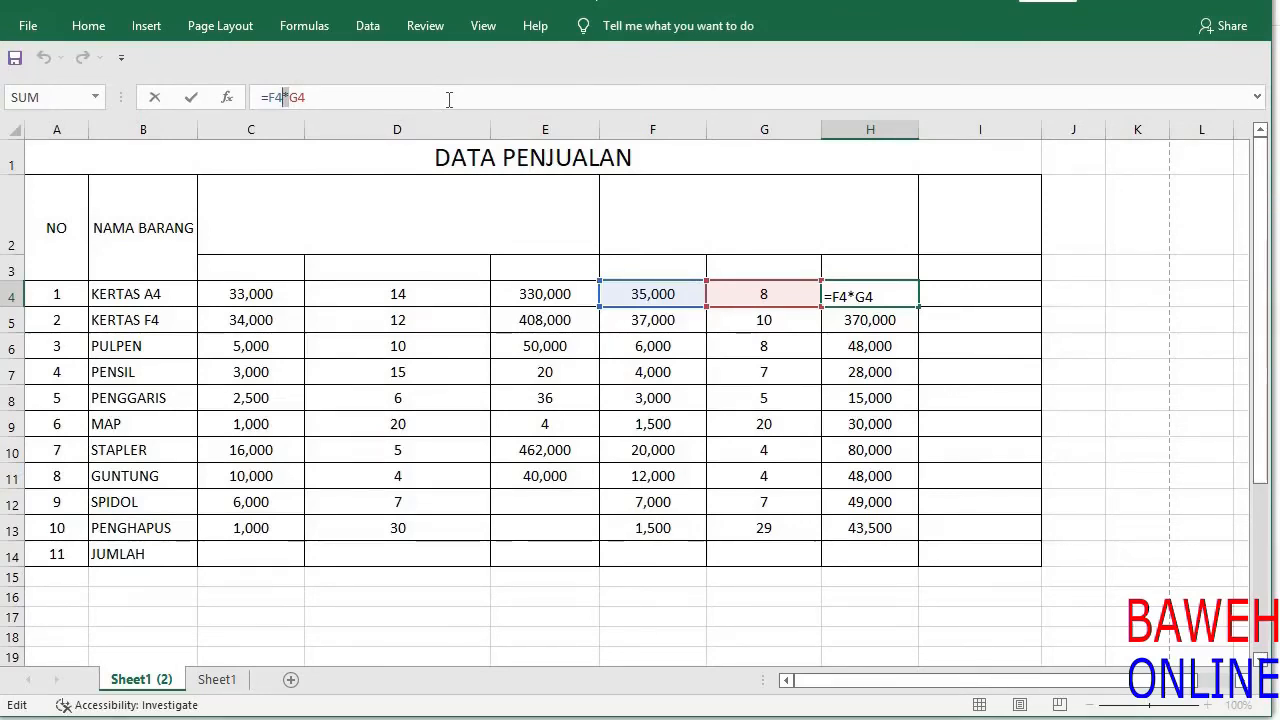
pyautogui.write('/')
pyautogui.press('Return')
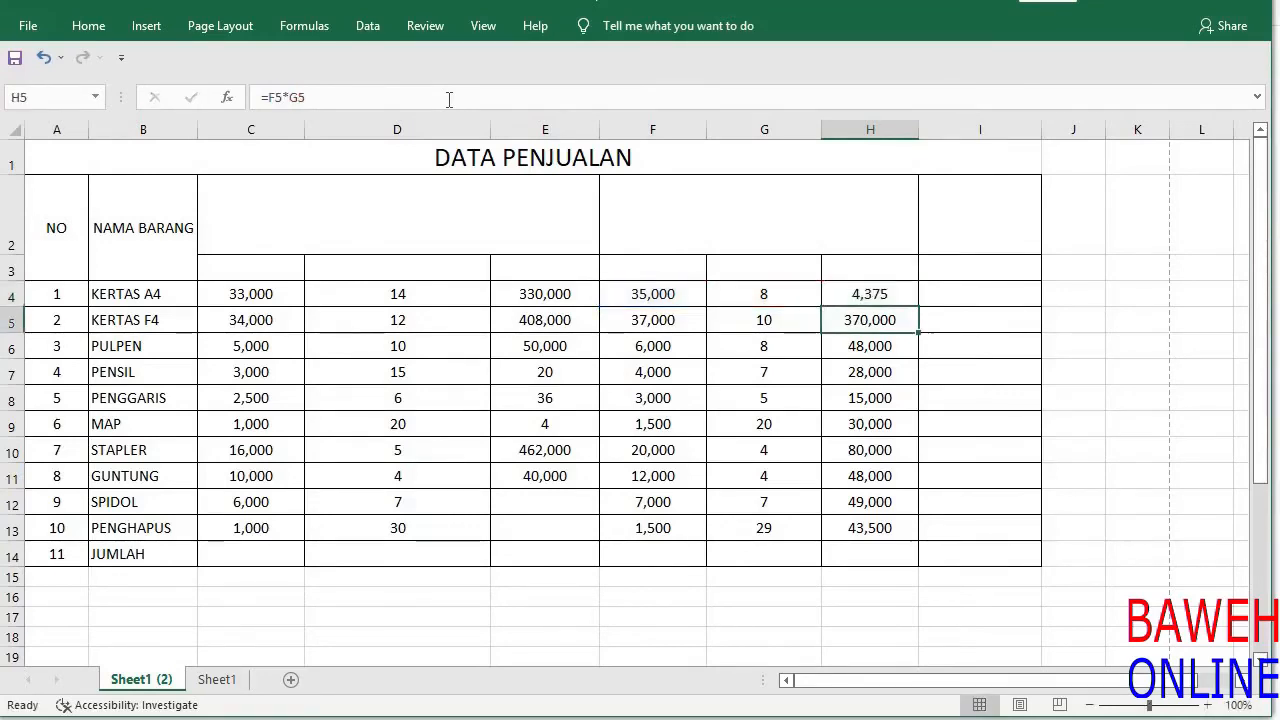
pyautogui.press('Up')
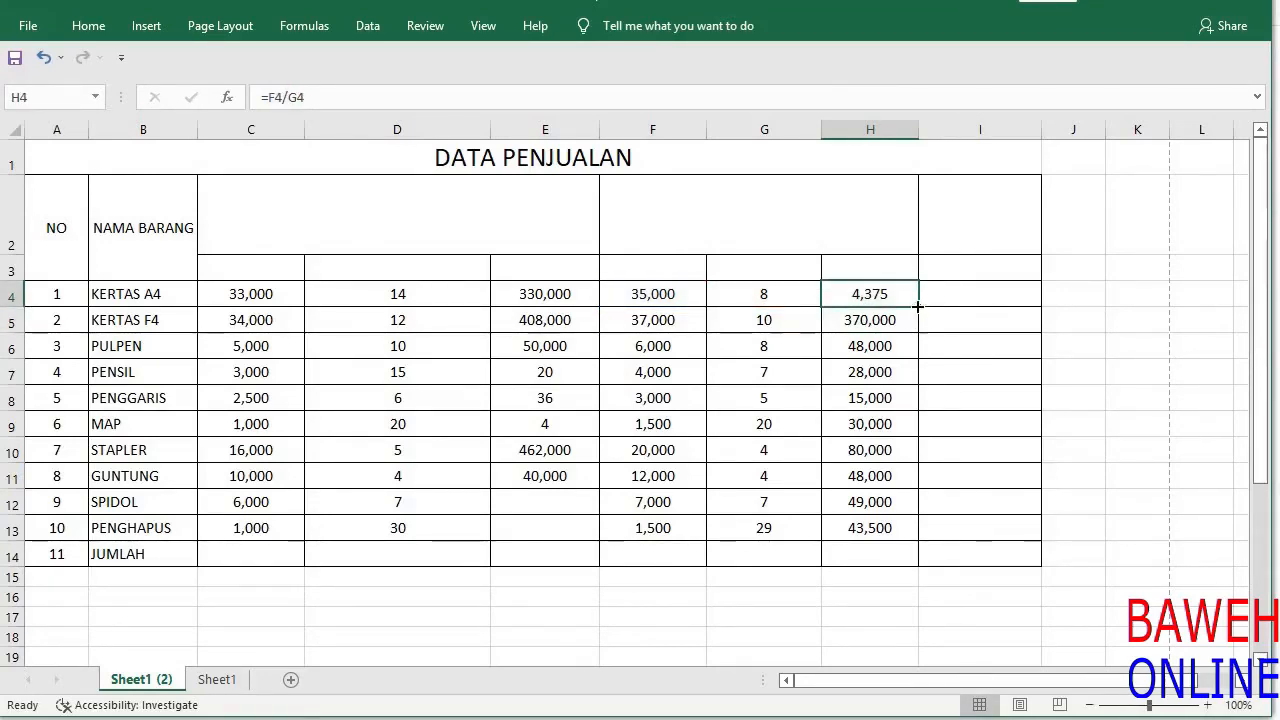
pyautogui.moveTo(918, 306); pyautogui.dragTo(896, 533)
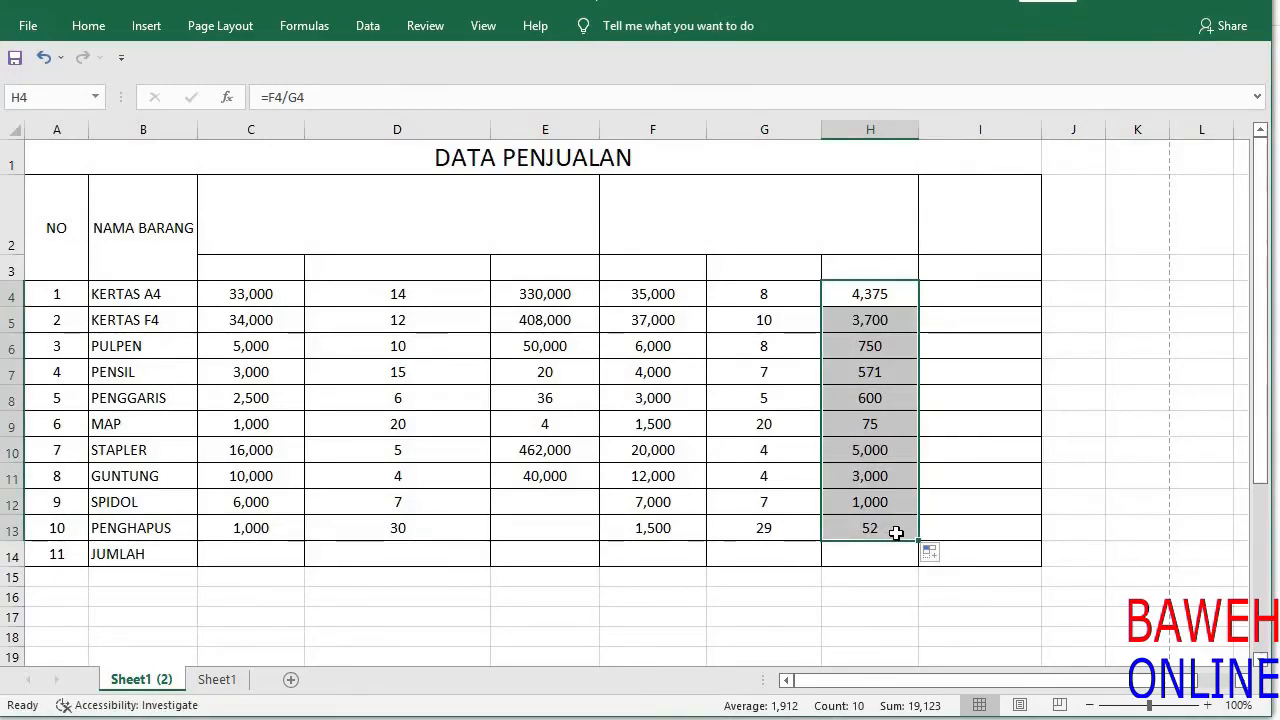
# Examine the division formulas copied down column H, checking the F and G references row by row
pyautogui.click(870, 466)
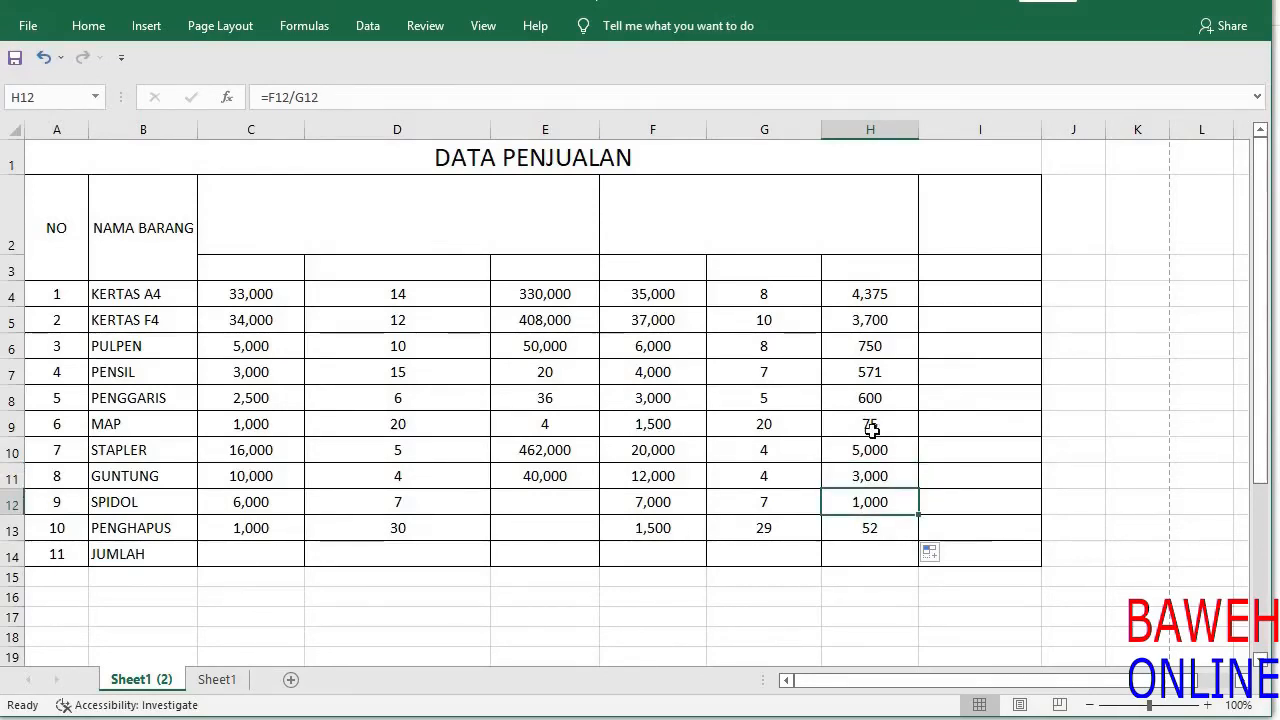
pyautogui.click(877, 291)
pyautogui.press('Up')
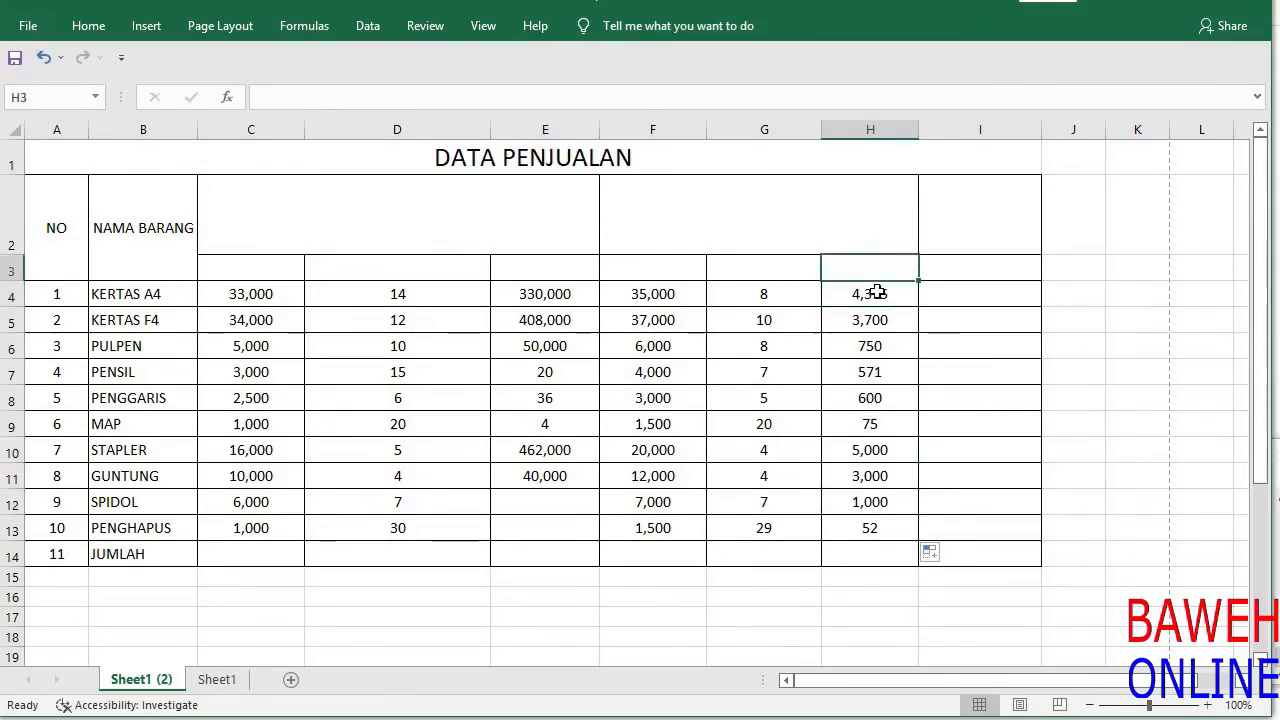
pyautogui.press('Down')
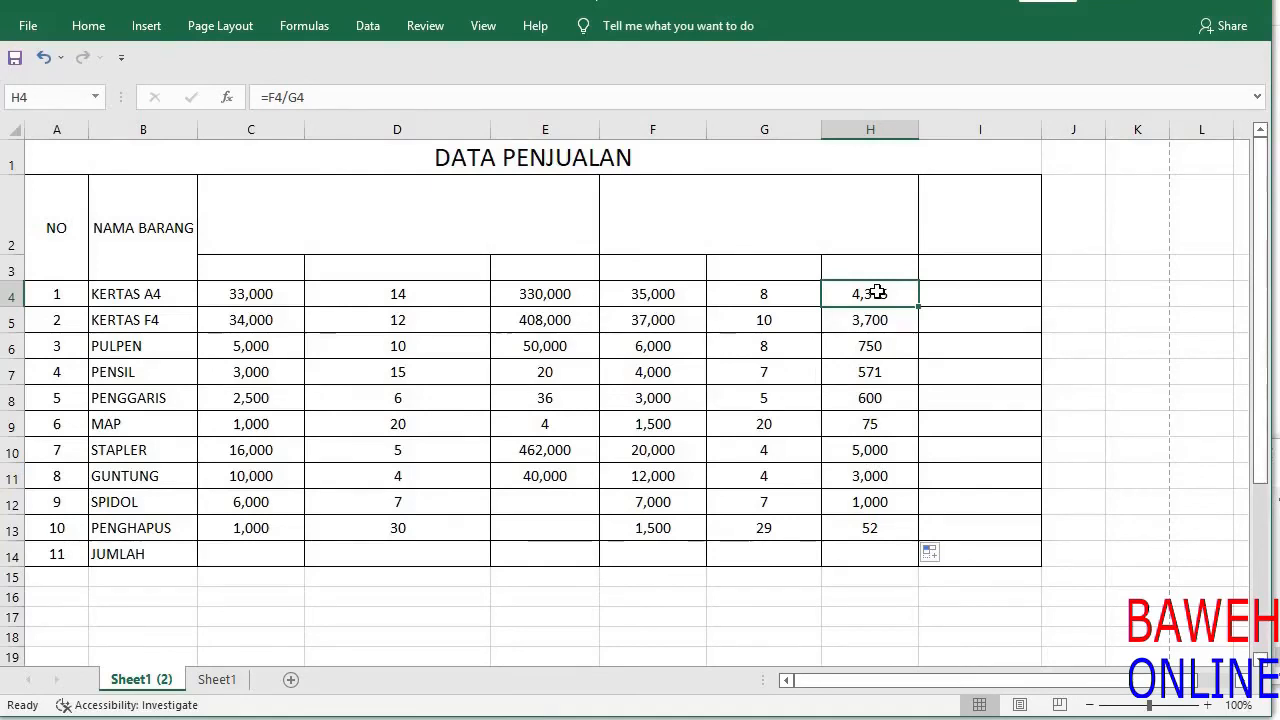
pyautogui.press('Down')
pyautogui.press('Down')
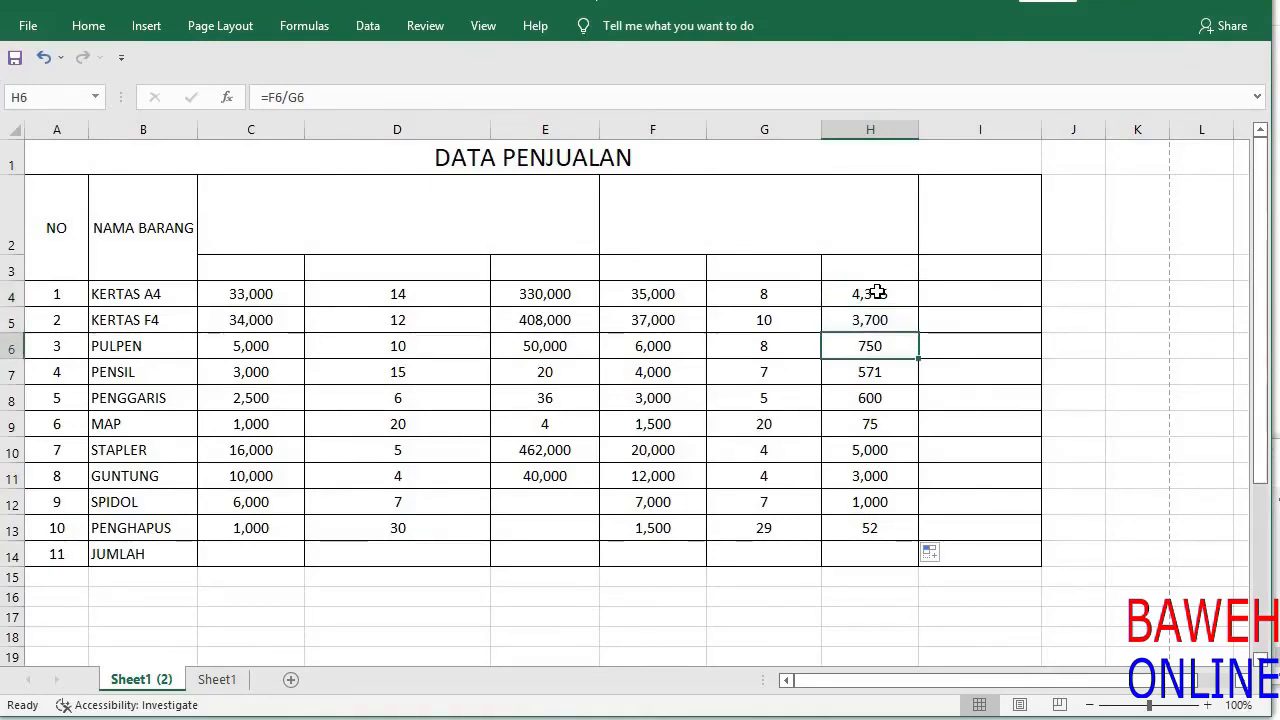
pyautogui.press('Down')
pyautogui.press('Down')
pyautogui.press('Down')
pyautogui.press('Down')
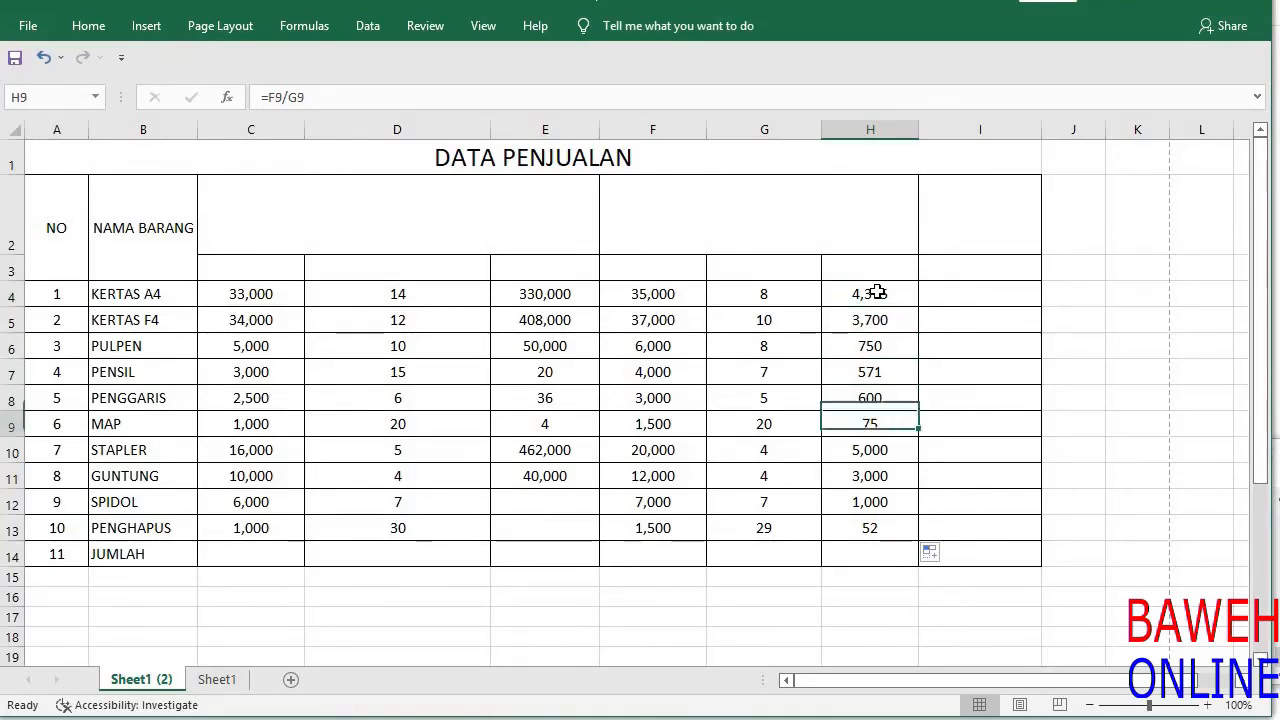
pyautogui.press('Down')
pyautogui.press('Down')
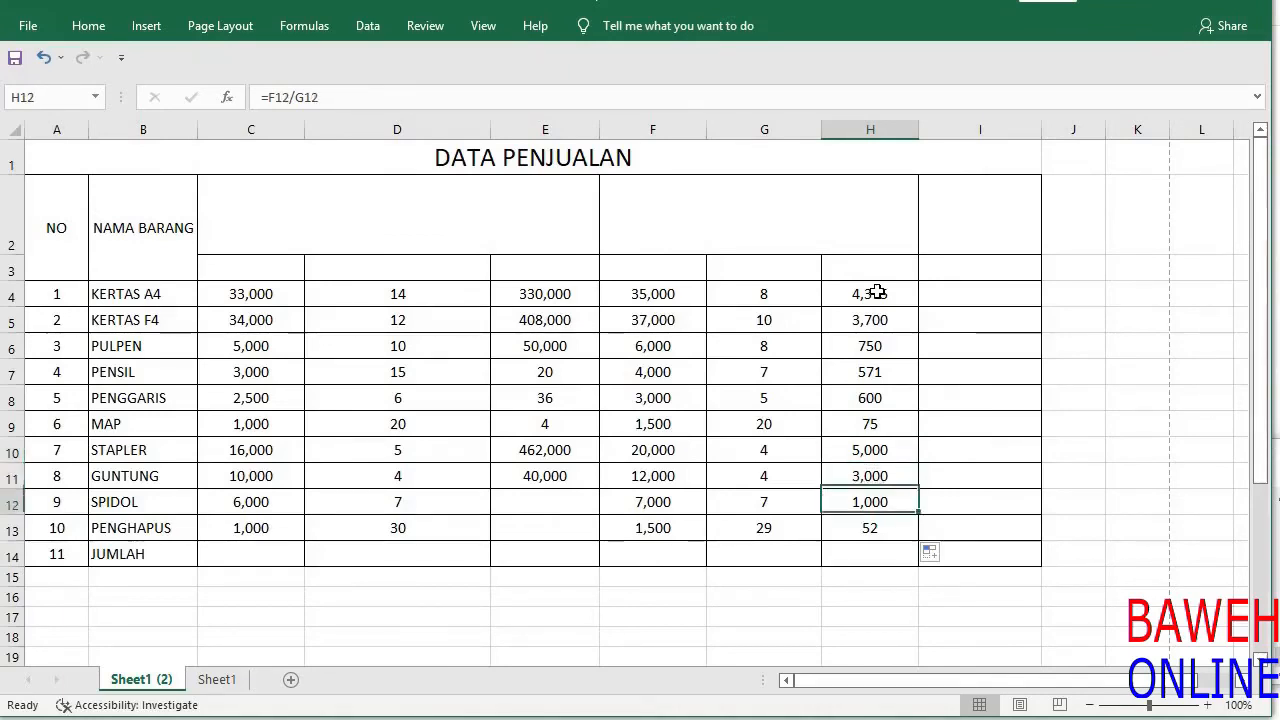
pyautogui.press('Up')
pyautogui.press('Up')
pyautogui.press('Up')
pyautogui.press('Up')
pyautogui.press('Up')
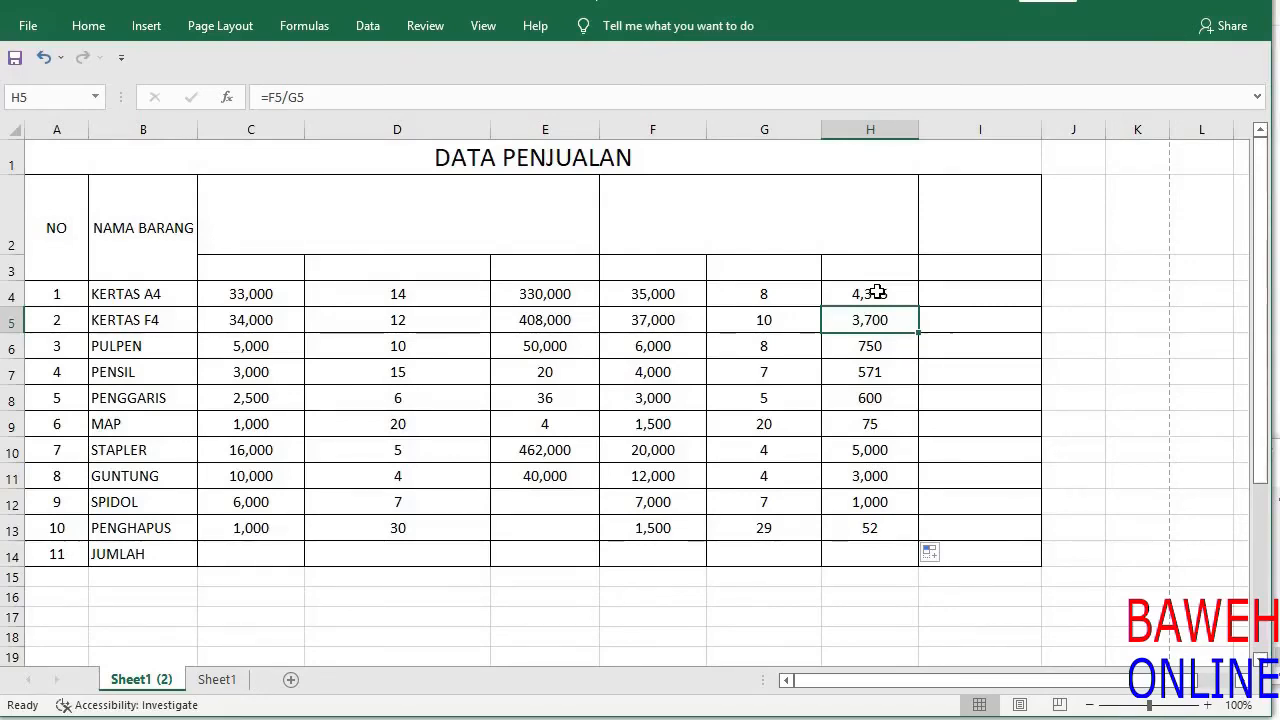
# Show the sheet's formulas instead of results, inspect the column H references from H4 to H8, and switch back to results
pyautogui.hotkey('ctrl', '`')
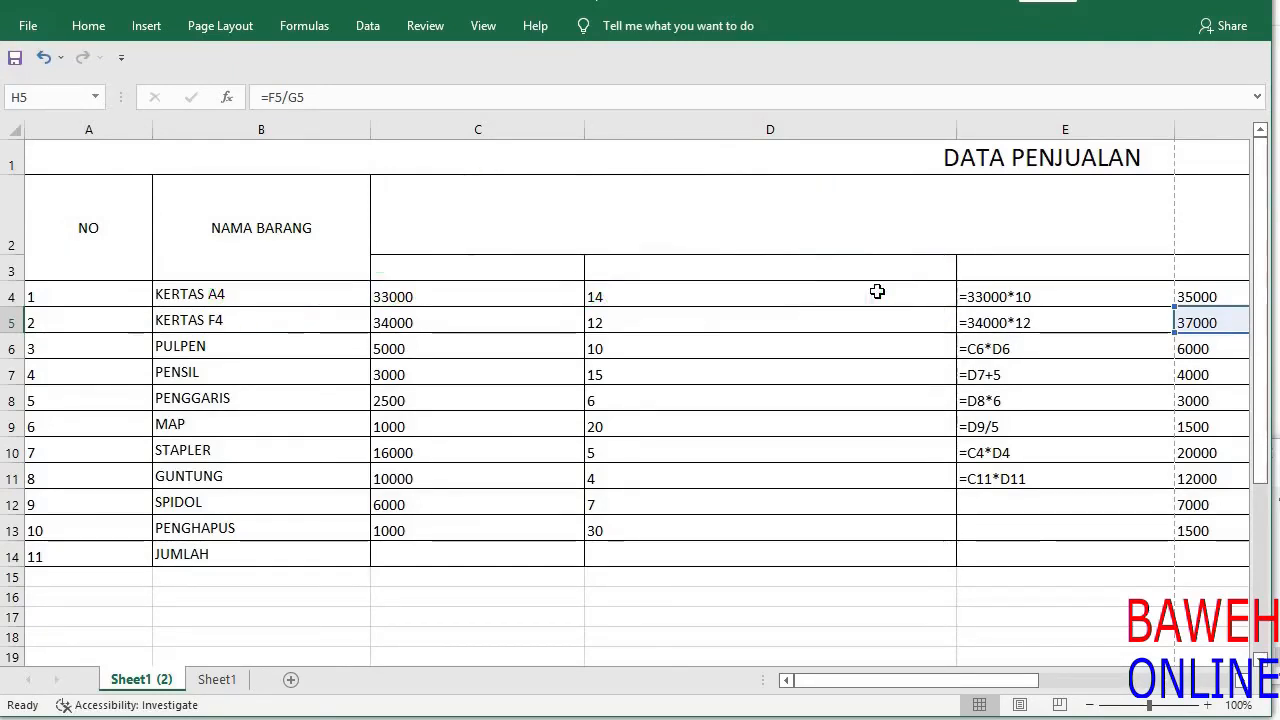
pyautogui.press('Up')
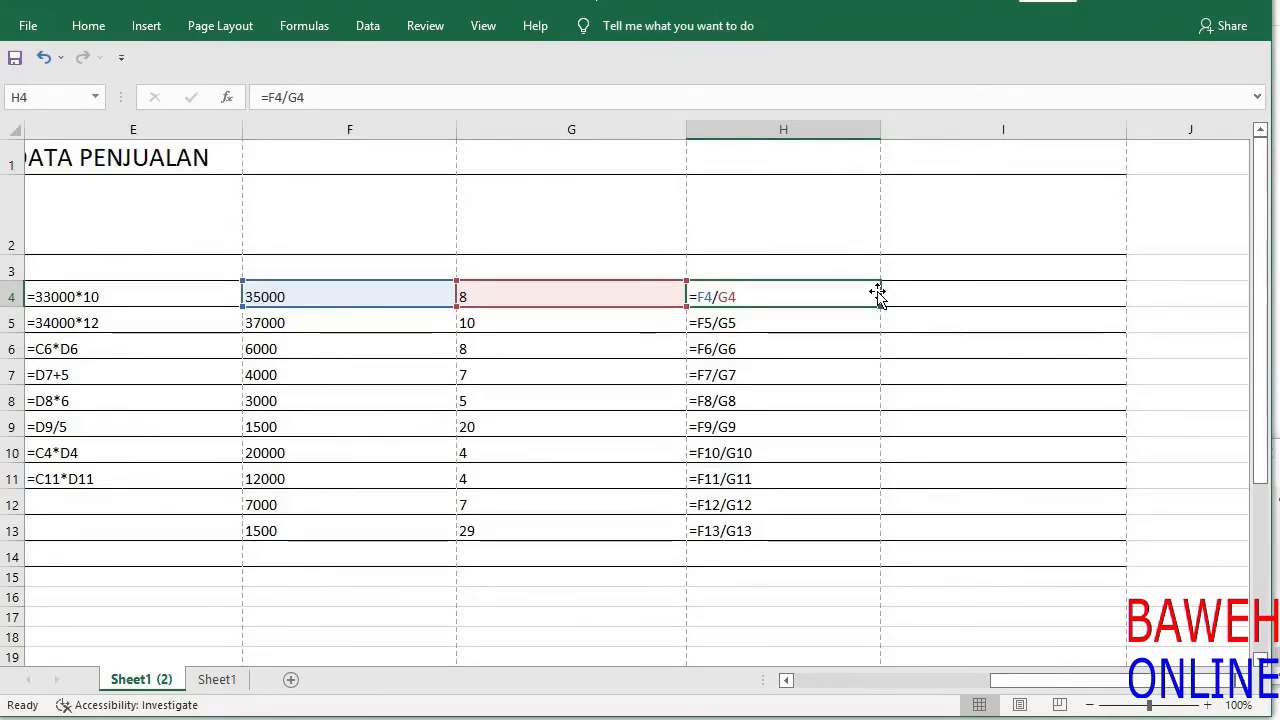
pyautogui.press('Down')
pyautogui.press('Down')
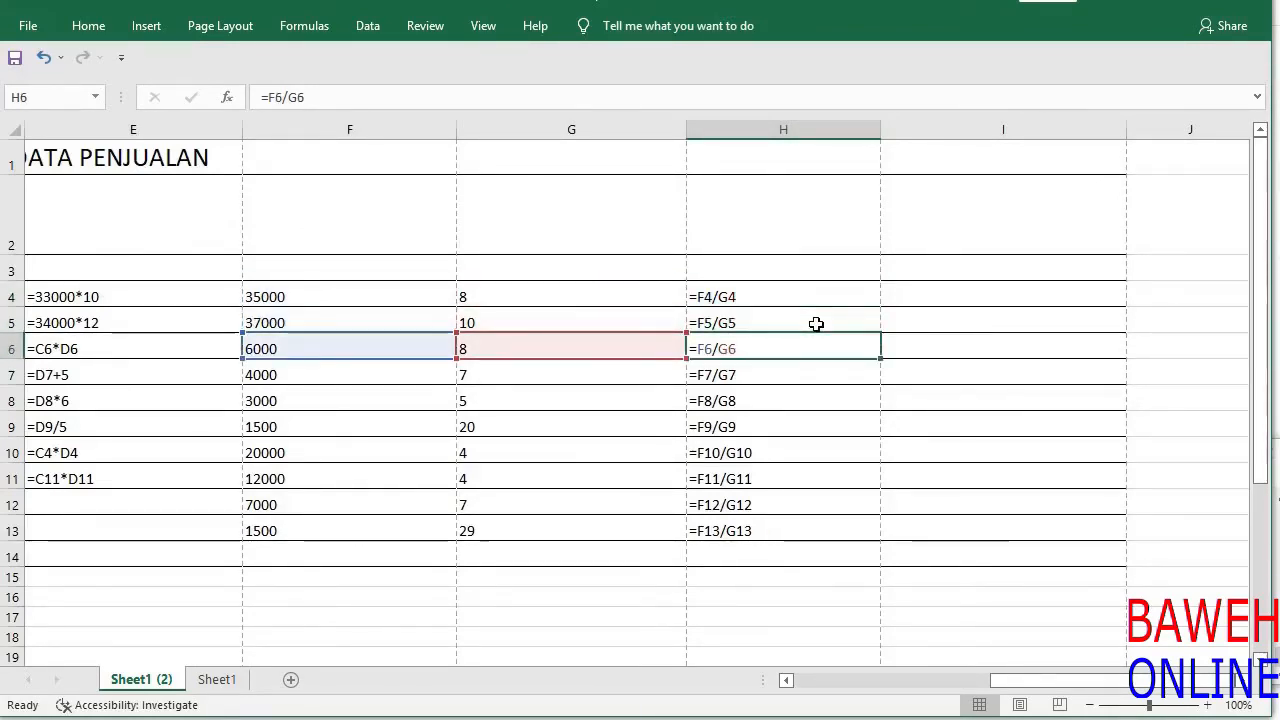
pyautogui.press('Down')
pyautogui.press('Down')
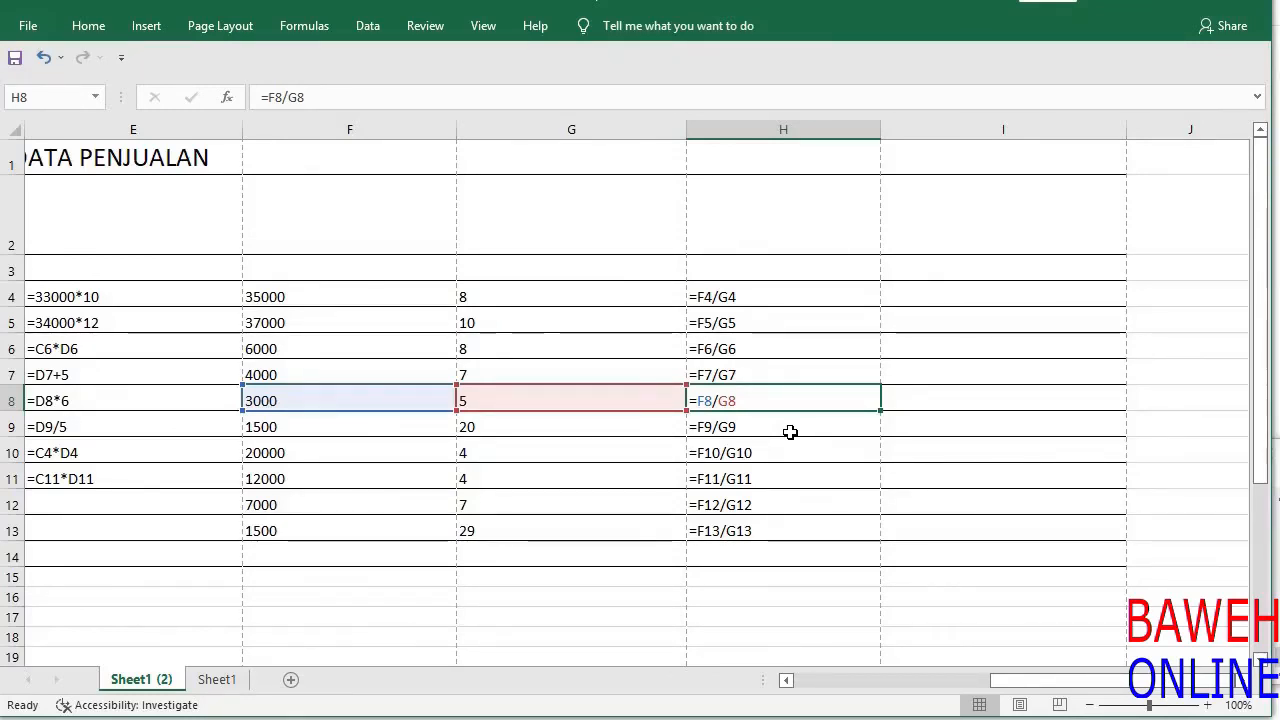
pyautogui.hotkey('ctrl', '`')
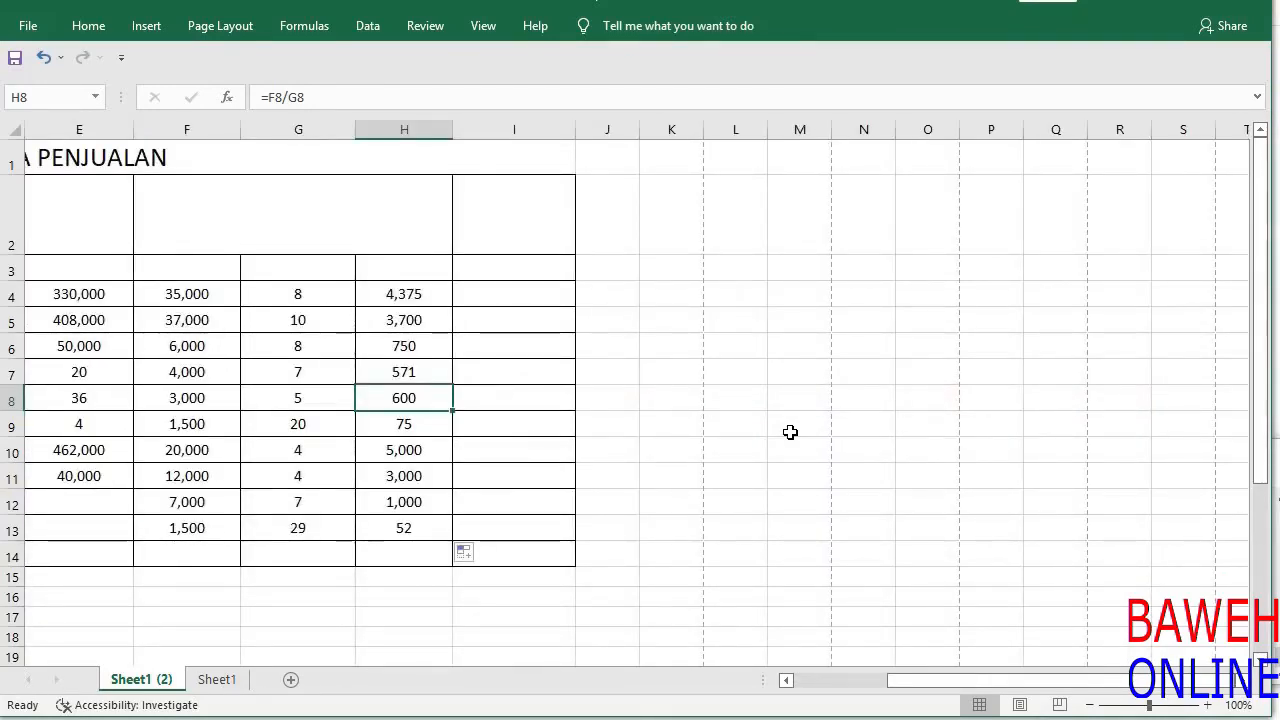
# Review the constant, cell-reference and mixed formulas in column E from E4 to E11, and compare them with the formula in H4
pyautogui.press('Left')
pyautogui.press('Left')
pyautogui.press('Left')
pyautogui.press('Home')
pyautogui.press('Right')
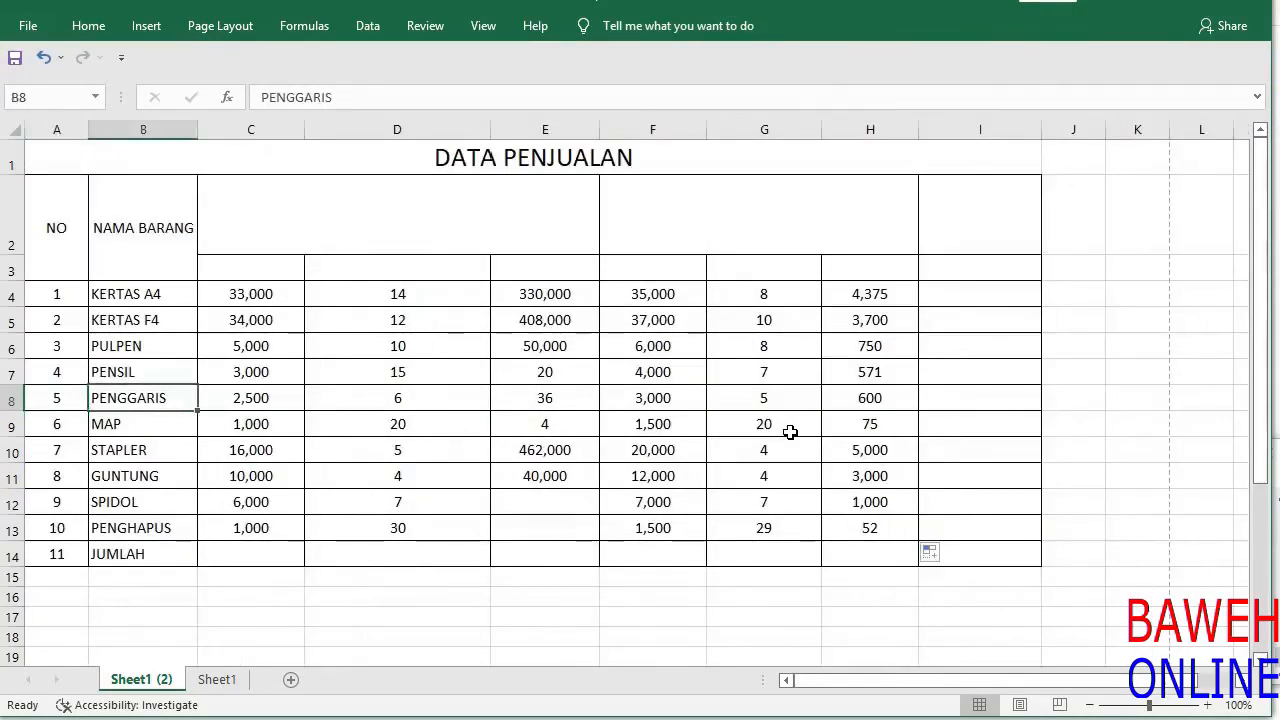
pyautogui.press('Right')
pyautogui.press('Right')
pyautogui.press('Right')
pyautogui.press('Up')
pyautogui.press('Up')
pyautogui.press('Up')
pyautogui.press('Up')
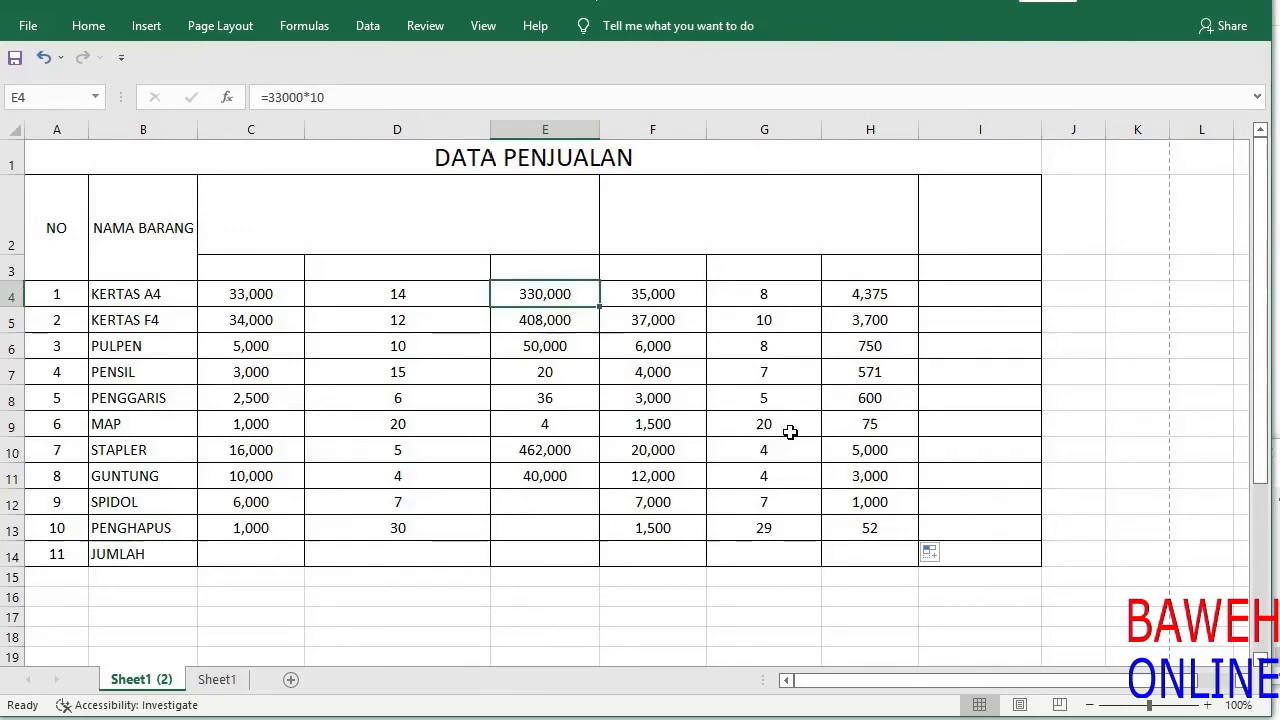
pyautogui.press('Down')
pyautogui.press('Down')
pyautogui.press('Down')
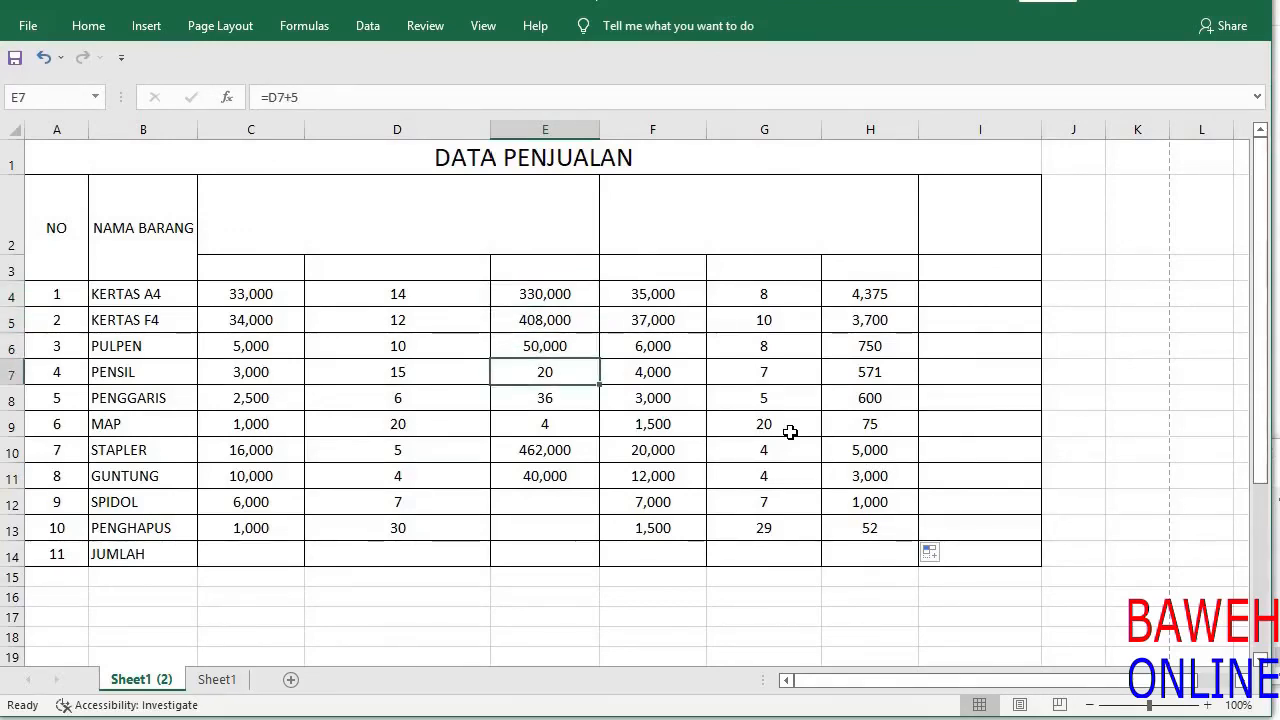
pyautogui.press('Down')
pyautogui.press('Down')
pyautogui.press('Down')
pyautogui.press('Down')
pyautogui.press('Up')
pyautogui.press('Up')
pyautogui.press('Up')
pyautogui.press('Up')
pyautogui.press('Up')
pyautogui.press('Up')
pyautogui.press('Up')
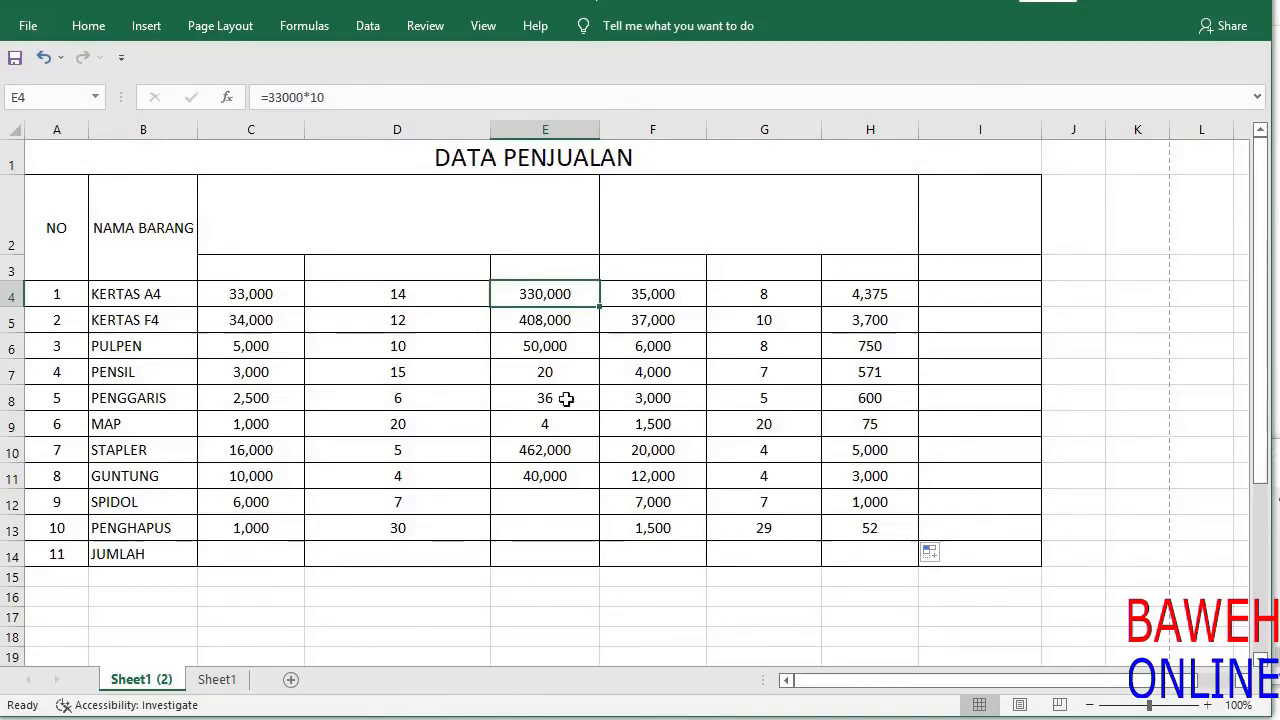
pyautogui.click(888, 297)
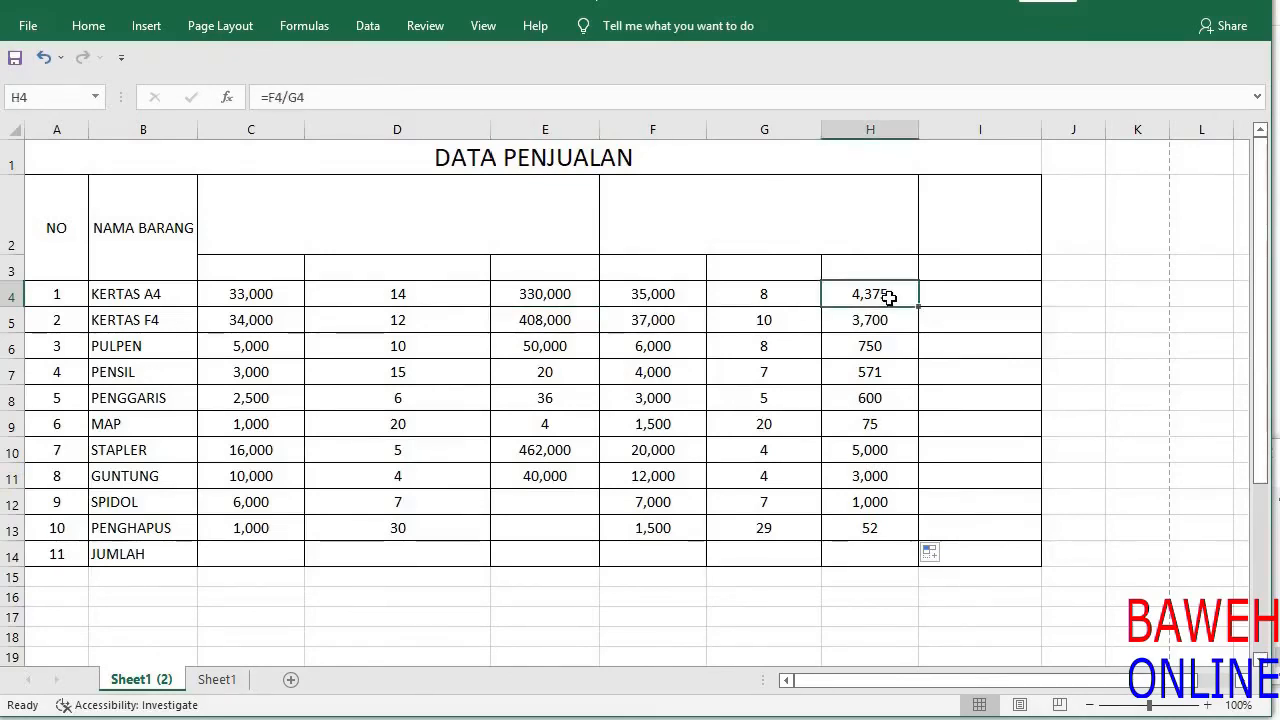